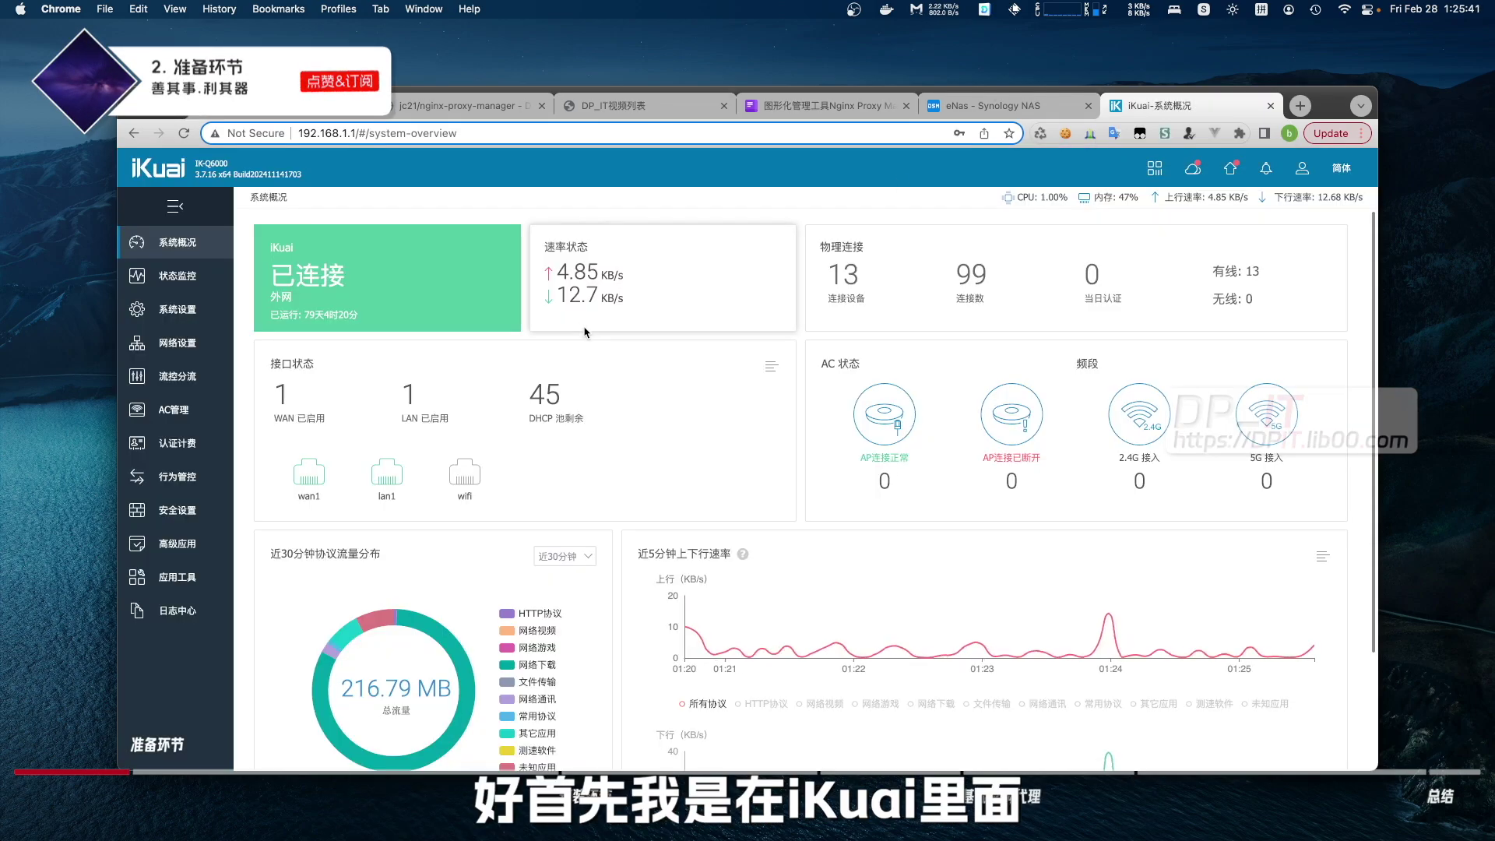
Step: Review the router's dynamic domain name settings and its list of port mappings
click(177, 543)
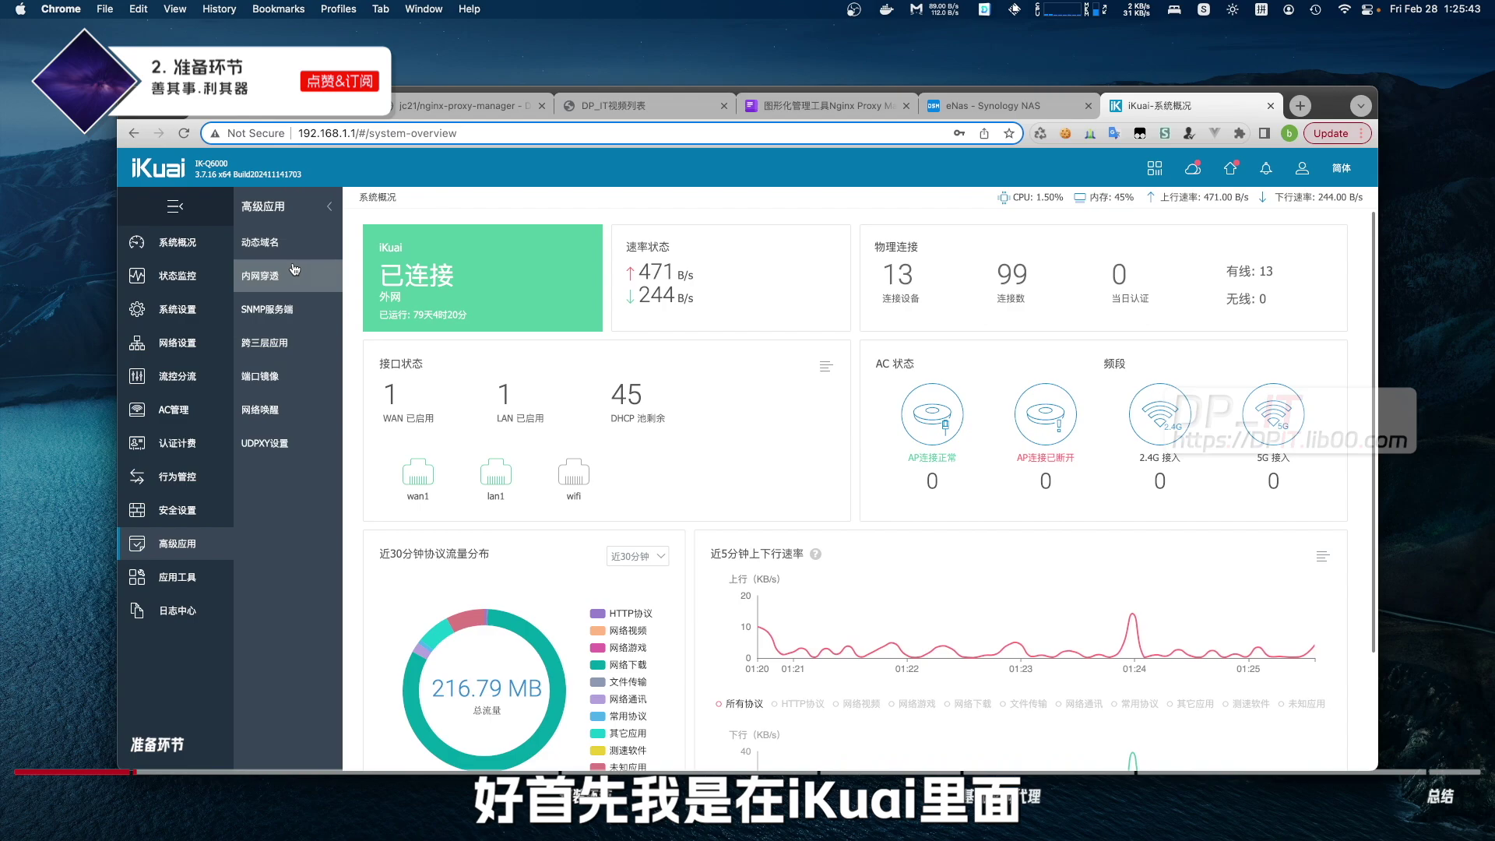
click(269, 243)
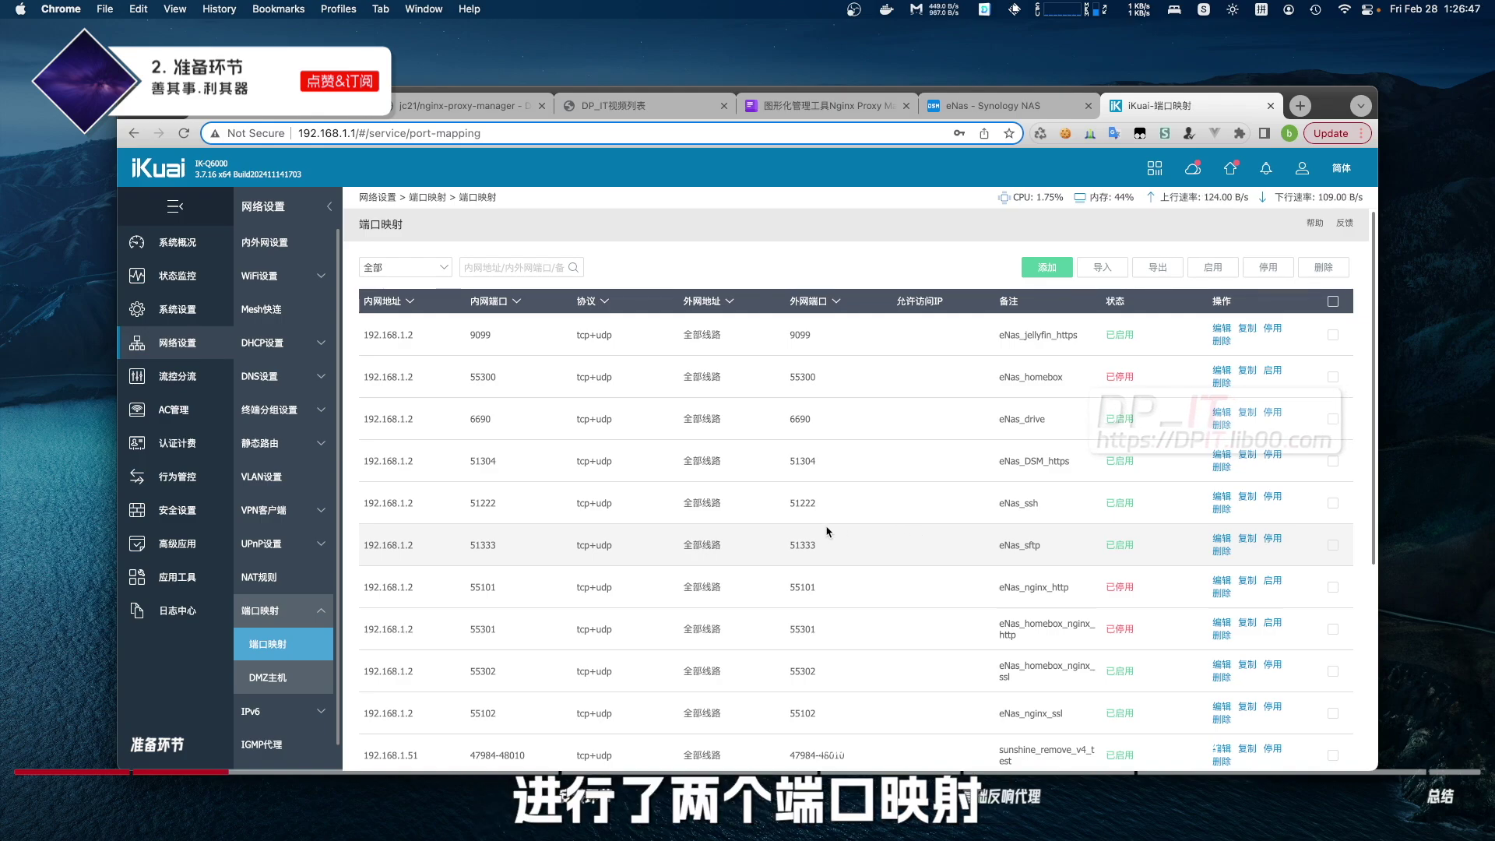
scroll(827, 532, down, 5)
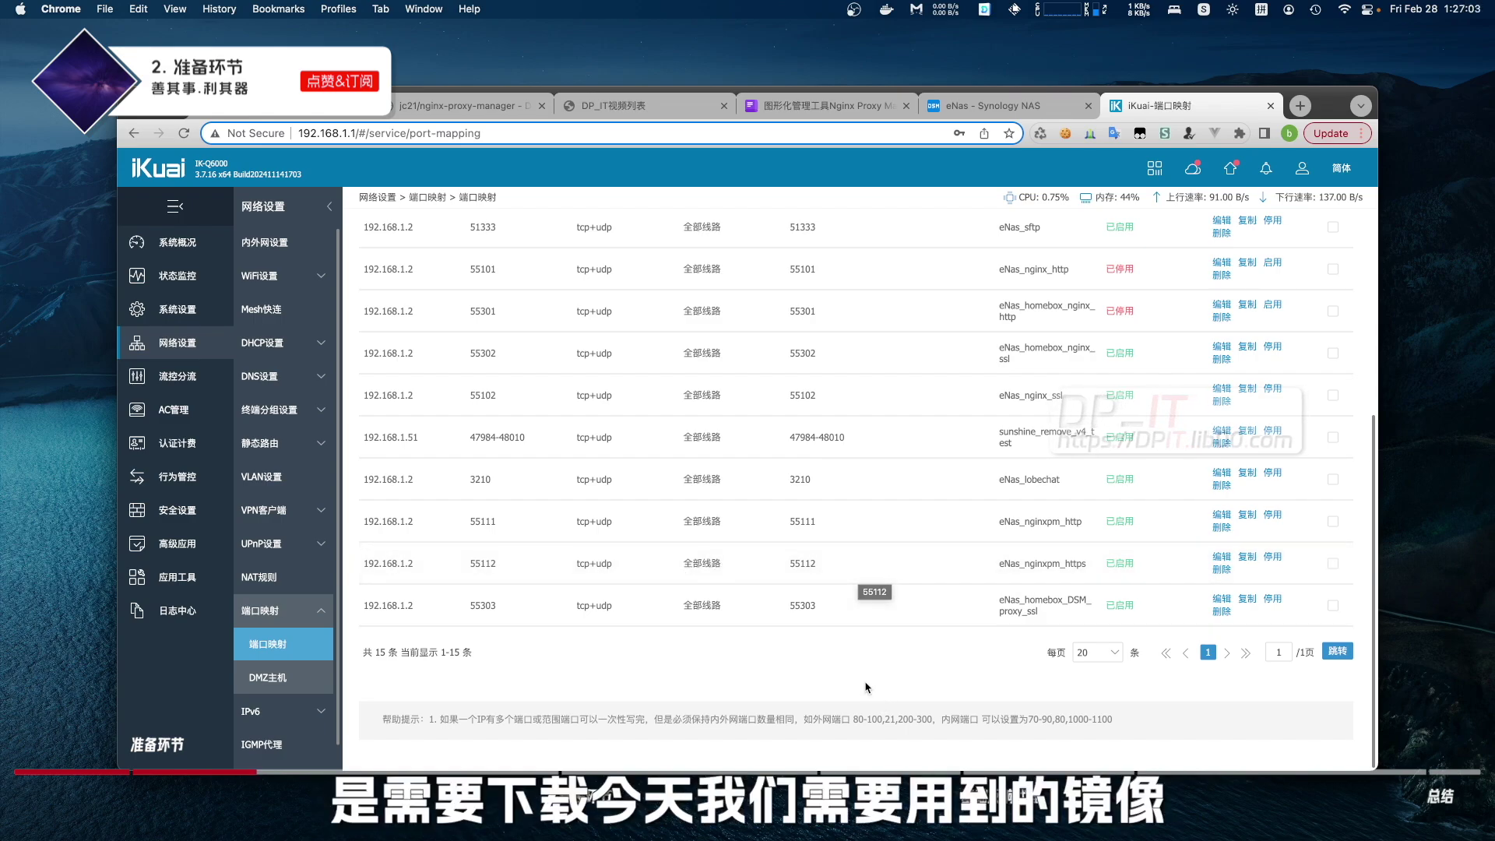
Step: Switch to the DP_IT video list and open the document linked for the Nginx Proxy Manager Docker installation tutorial
click(632, 109)
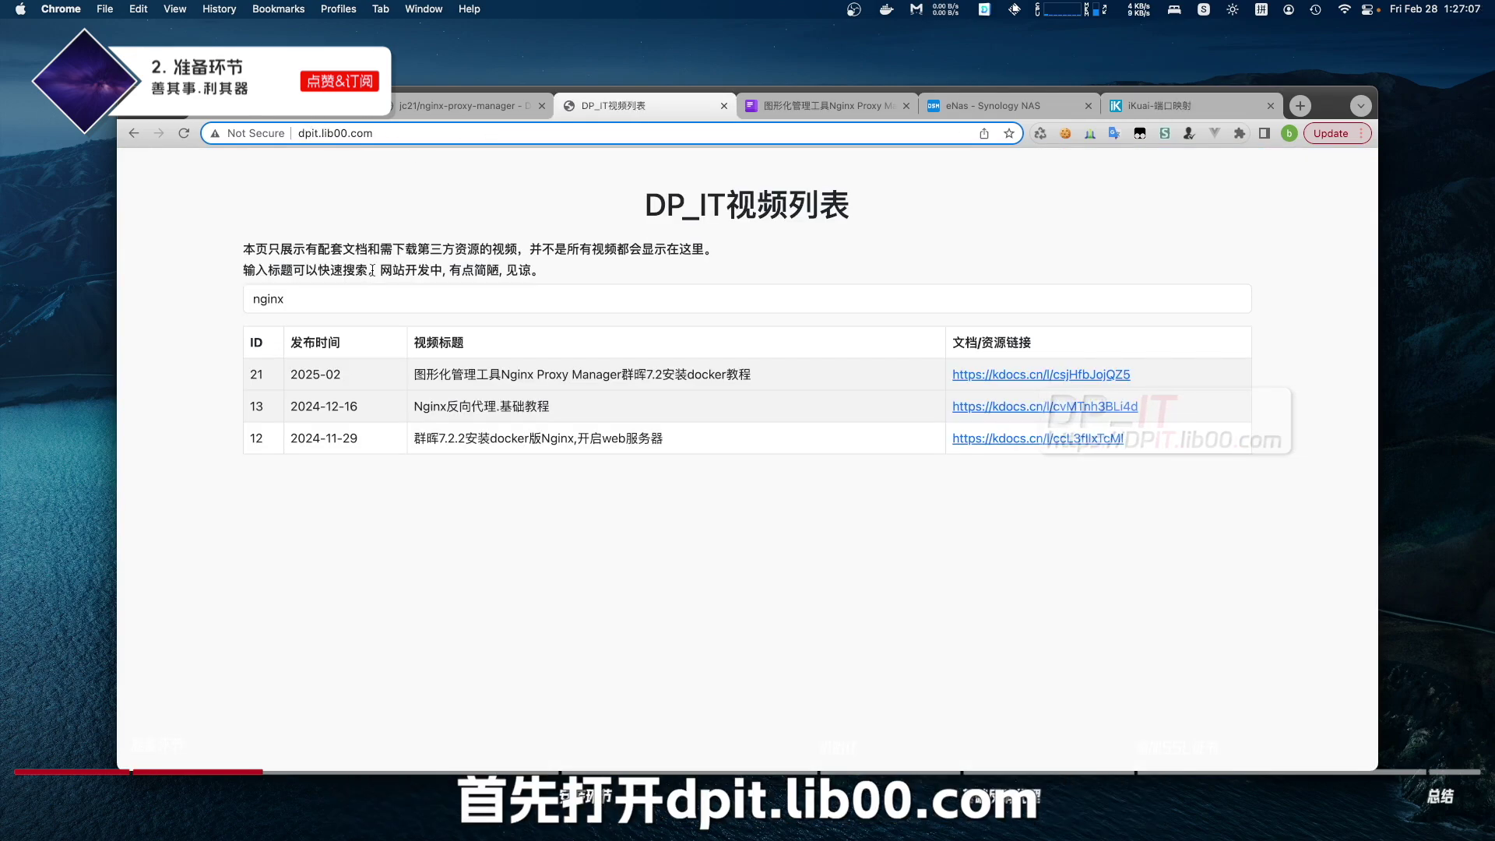
click(302, 298)
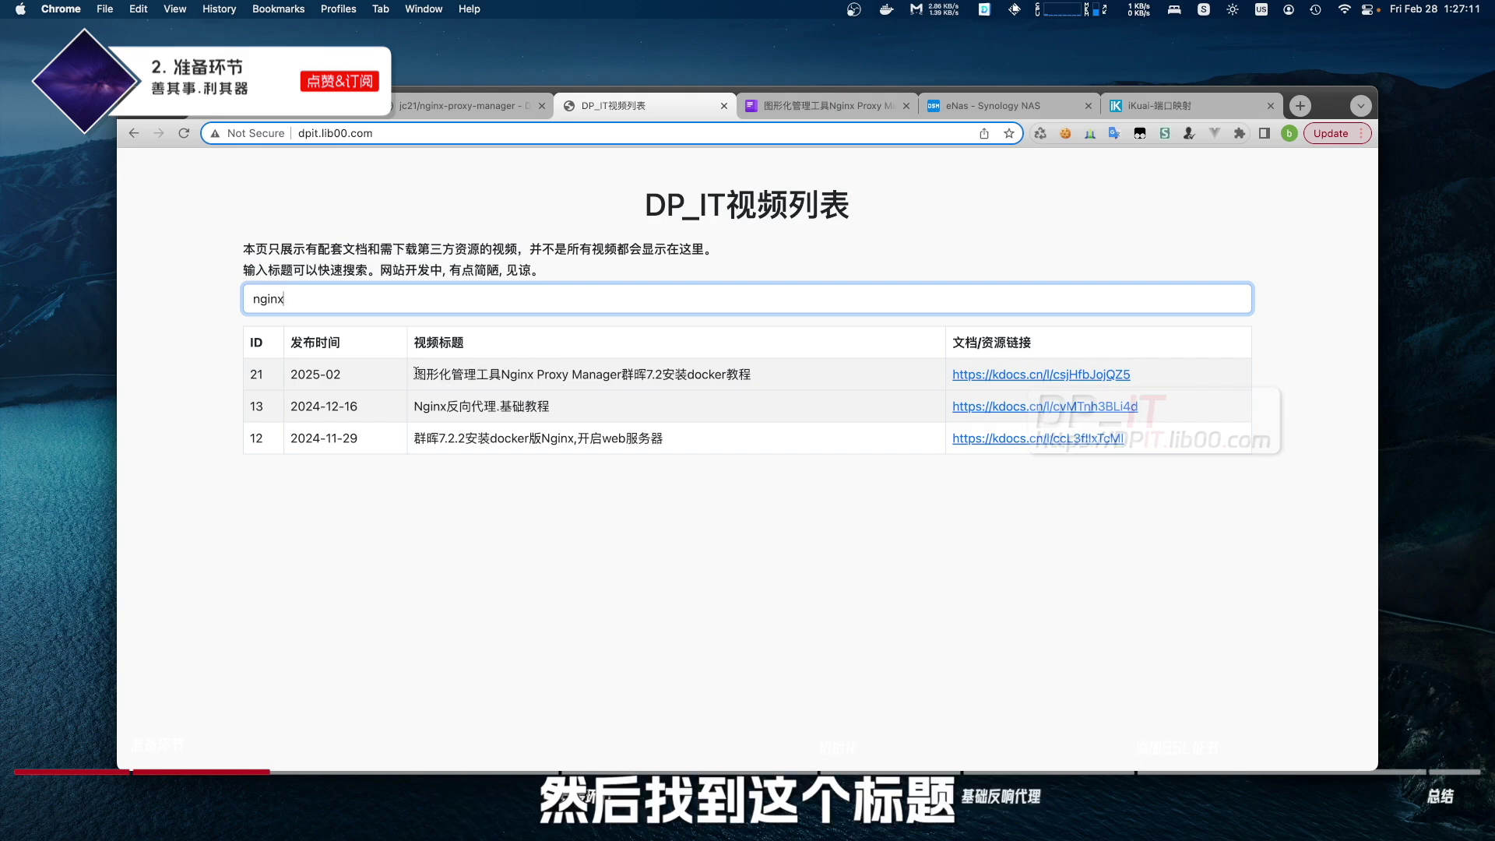
triple_click(794, 374)
click(786, 374)
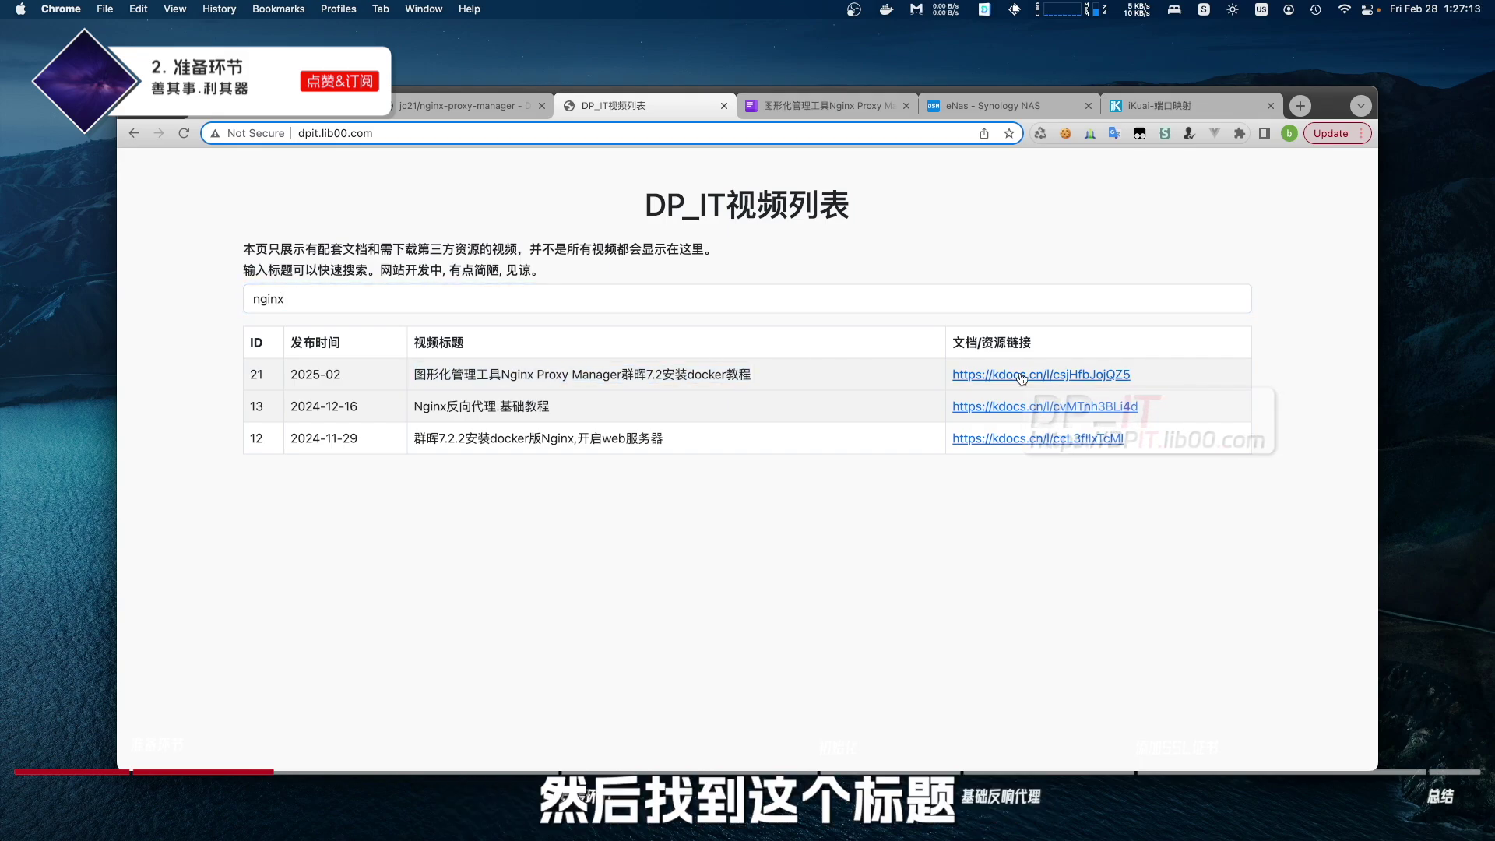
click(1023, 375)
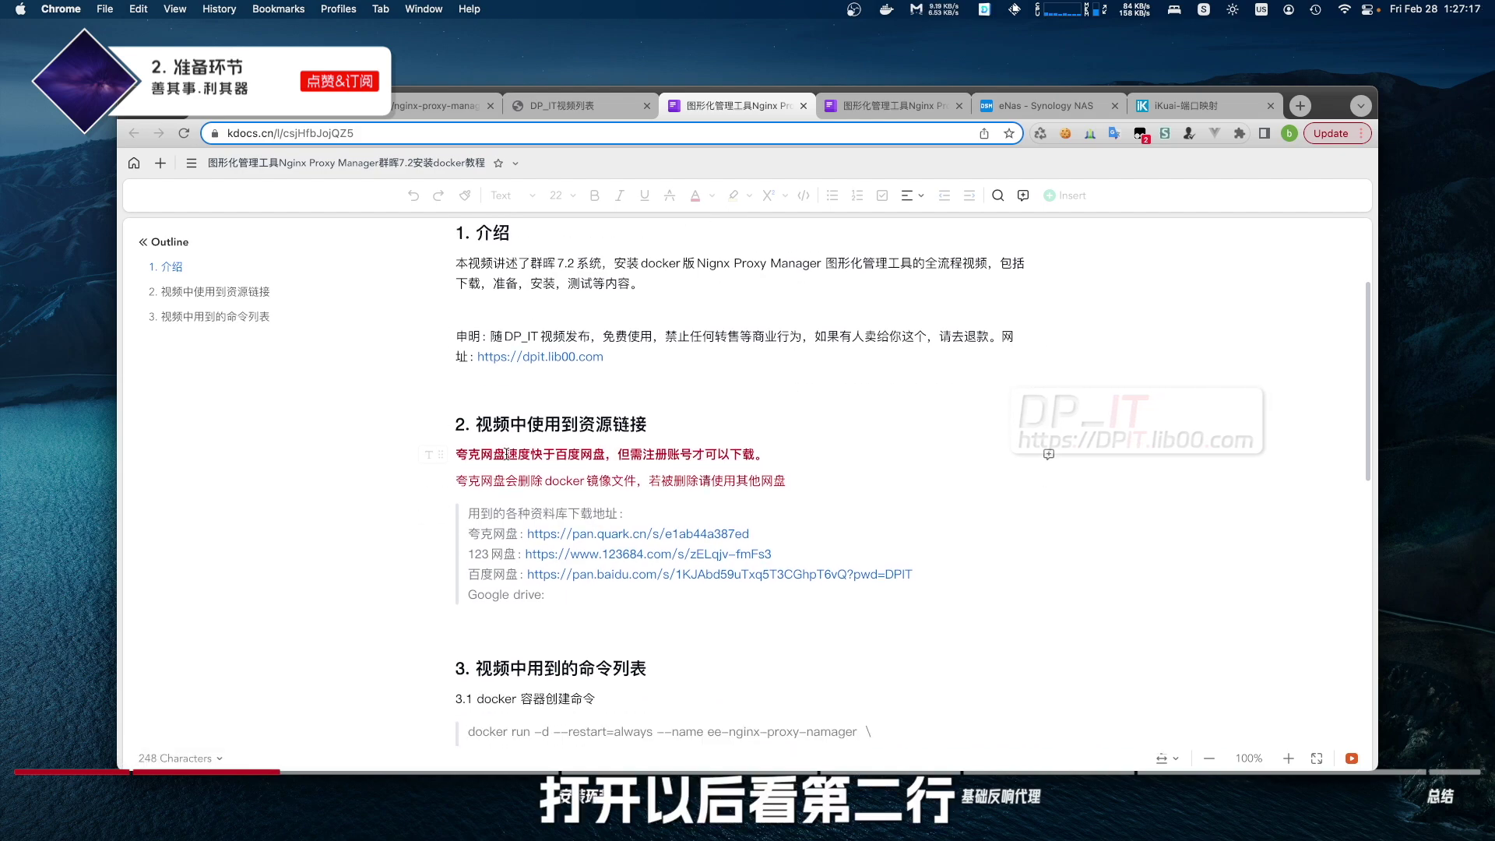
Step: Open the document's Quark cloud drive link and go into the shared docker_nginx_proxy_manager folder
mouse_move(510, 539)
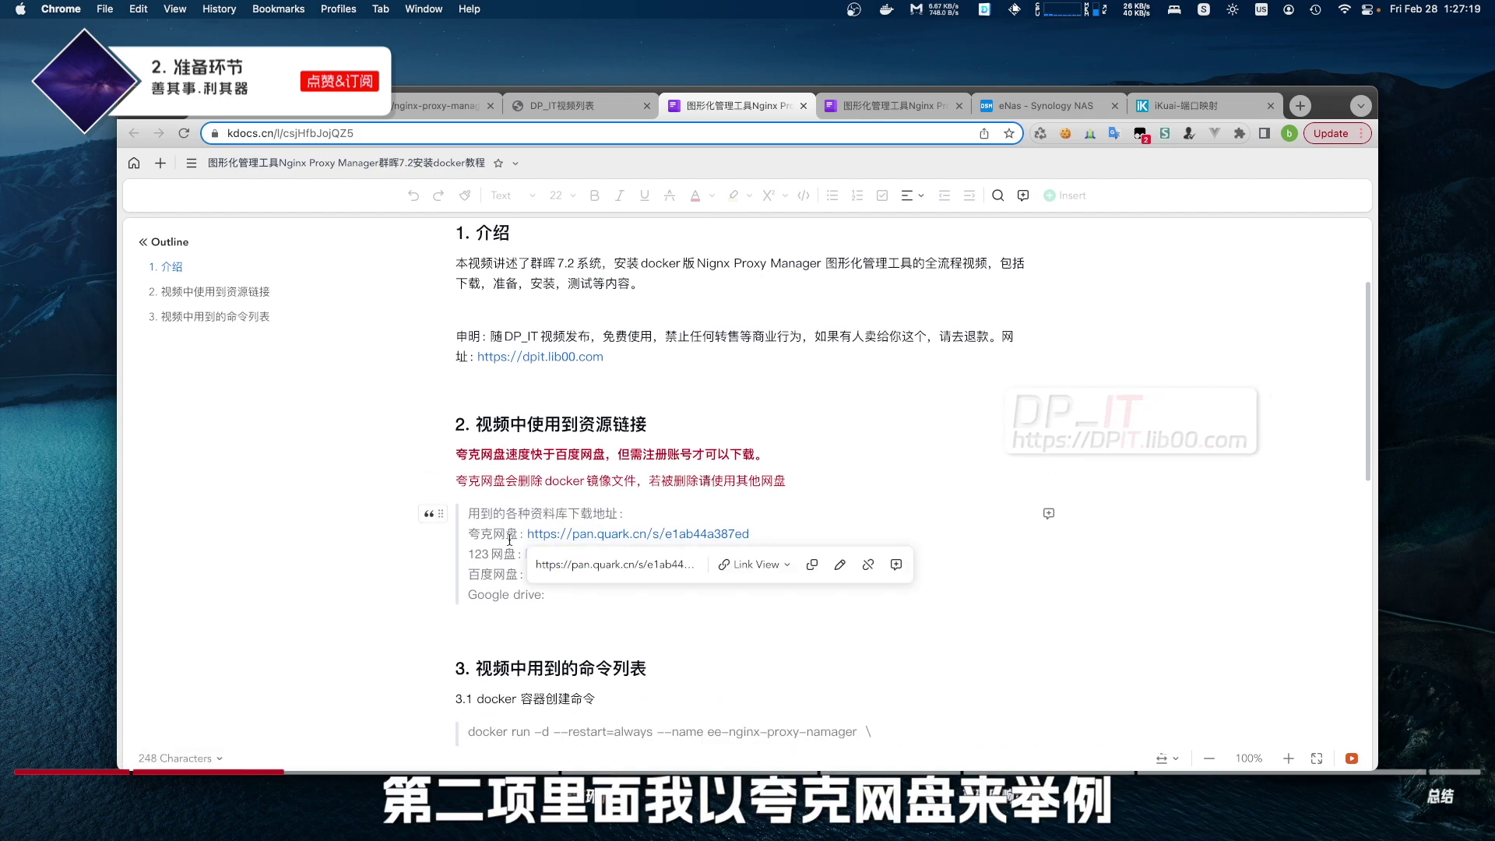
click(622, 536)
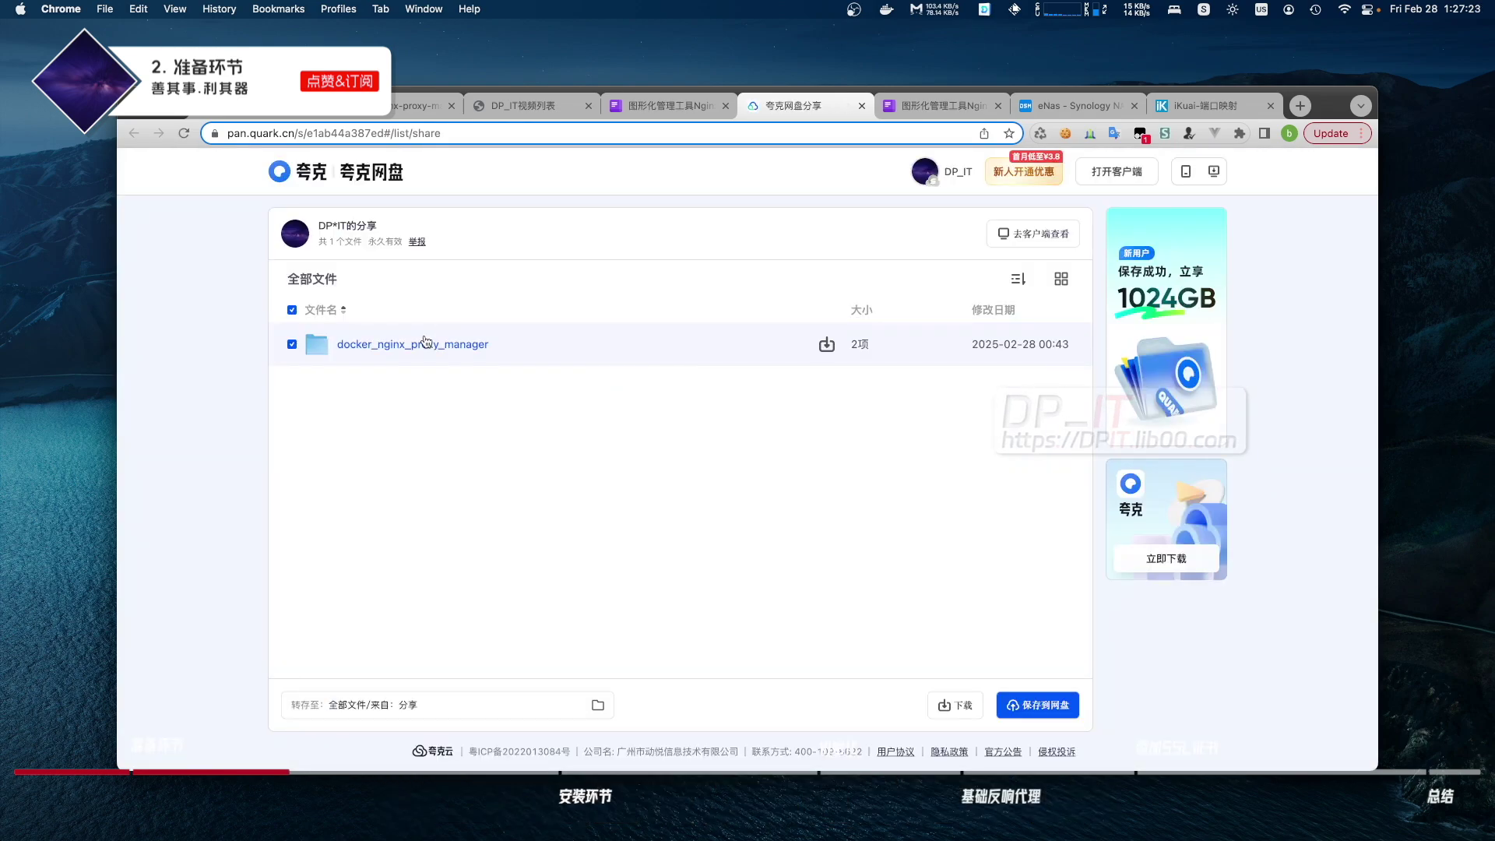
click(425, 342)
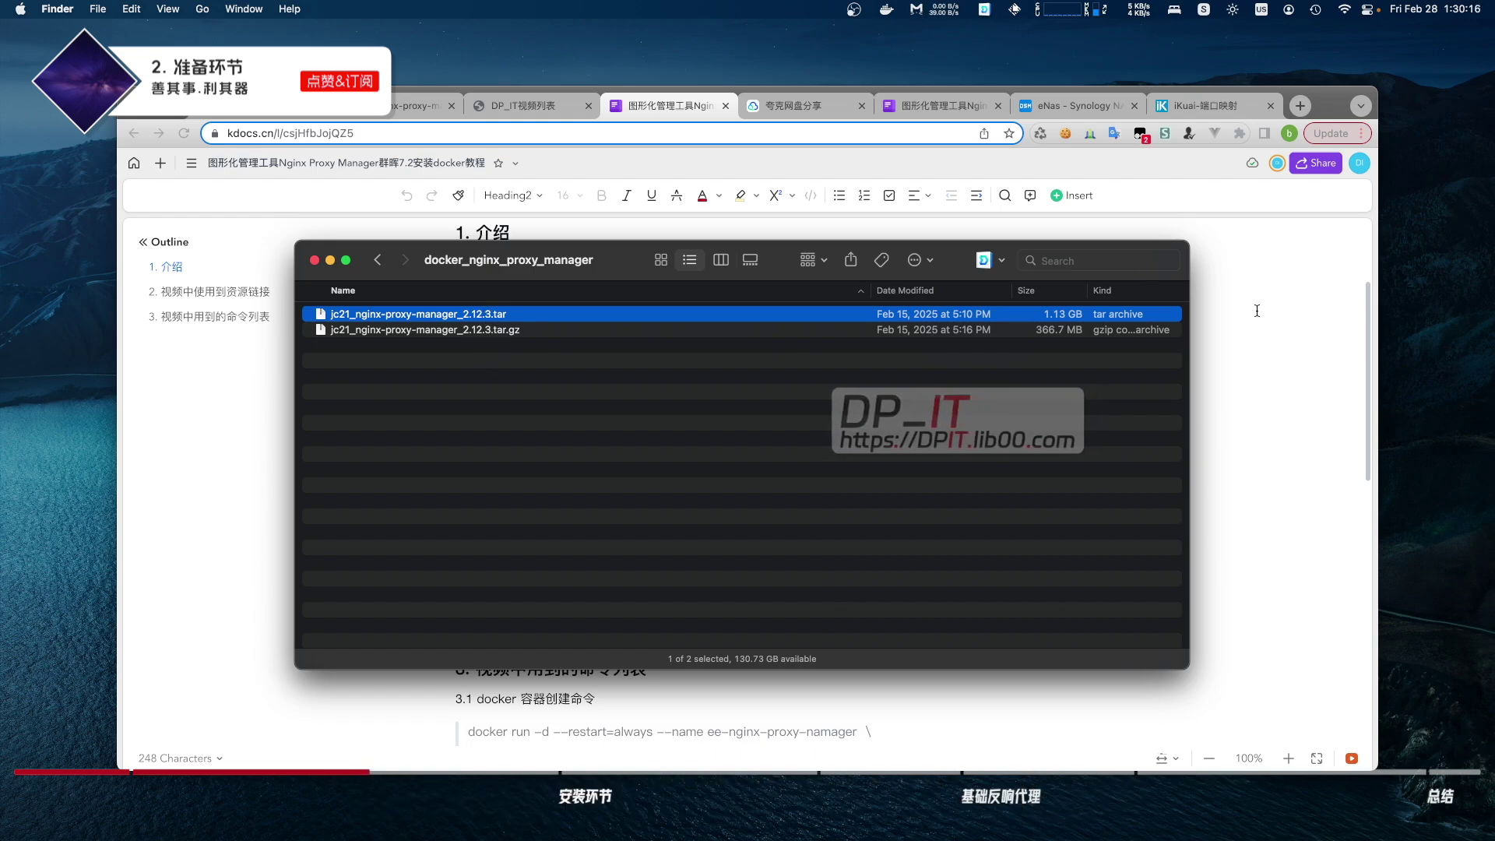
Step: Upload jc21_nginx-proxy-manager_2.12.3.tar from Finder to the NAS folder docker/ee_images in File Station
click(1090, 109)
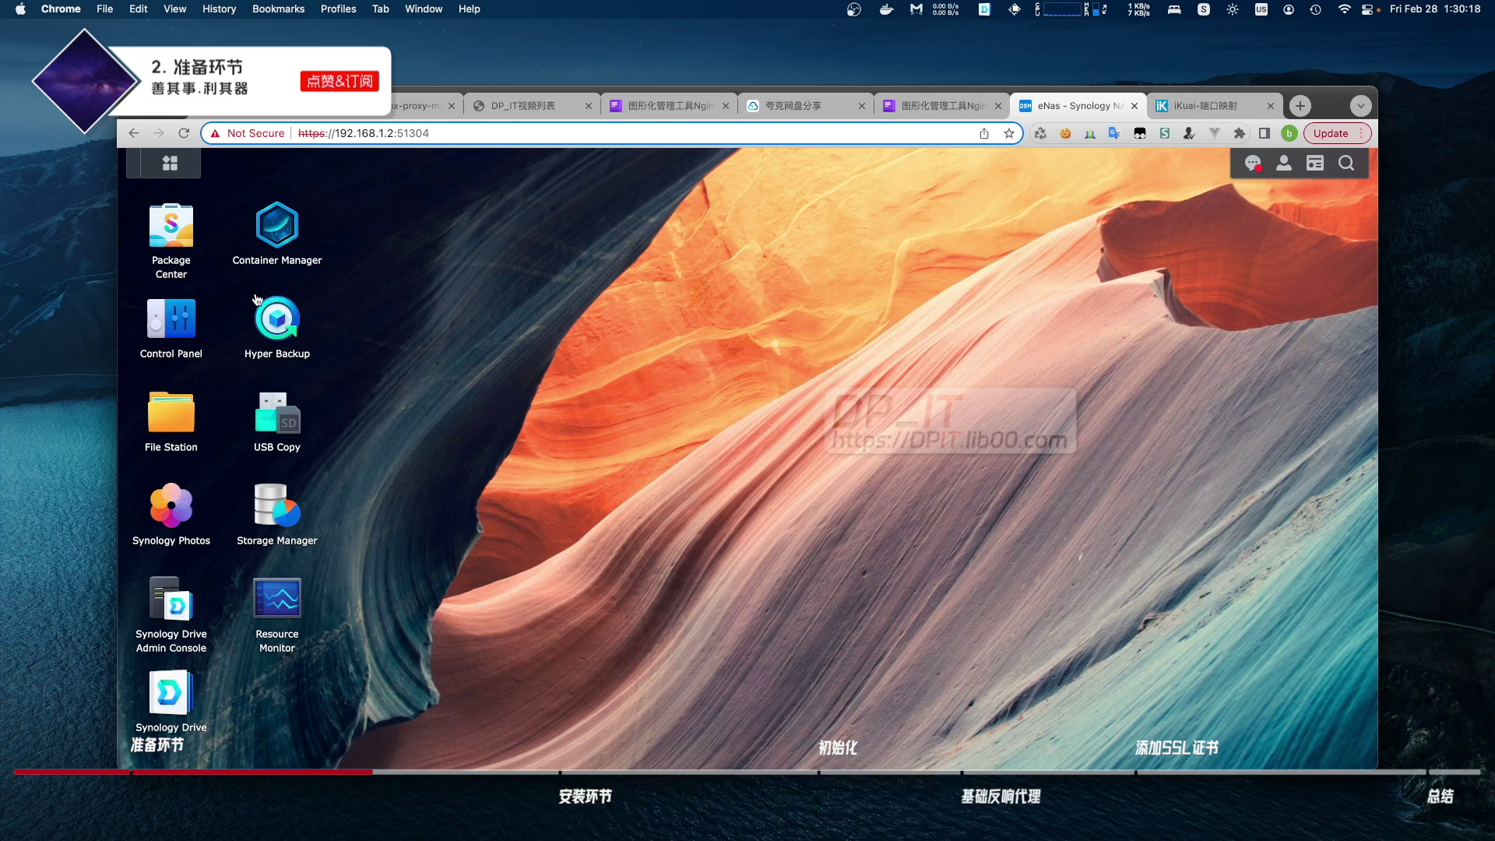
click(173, 442)
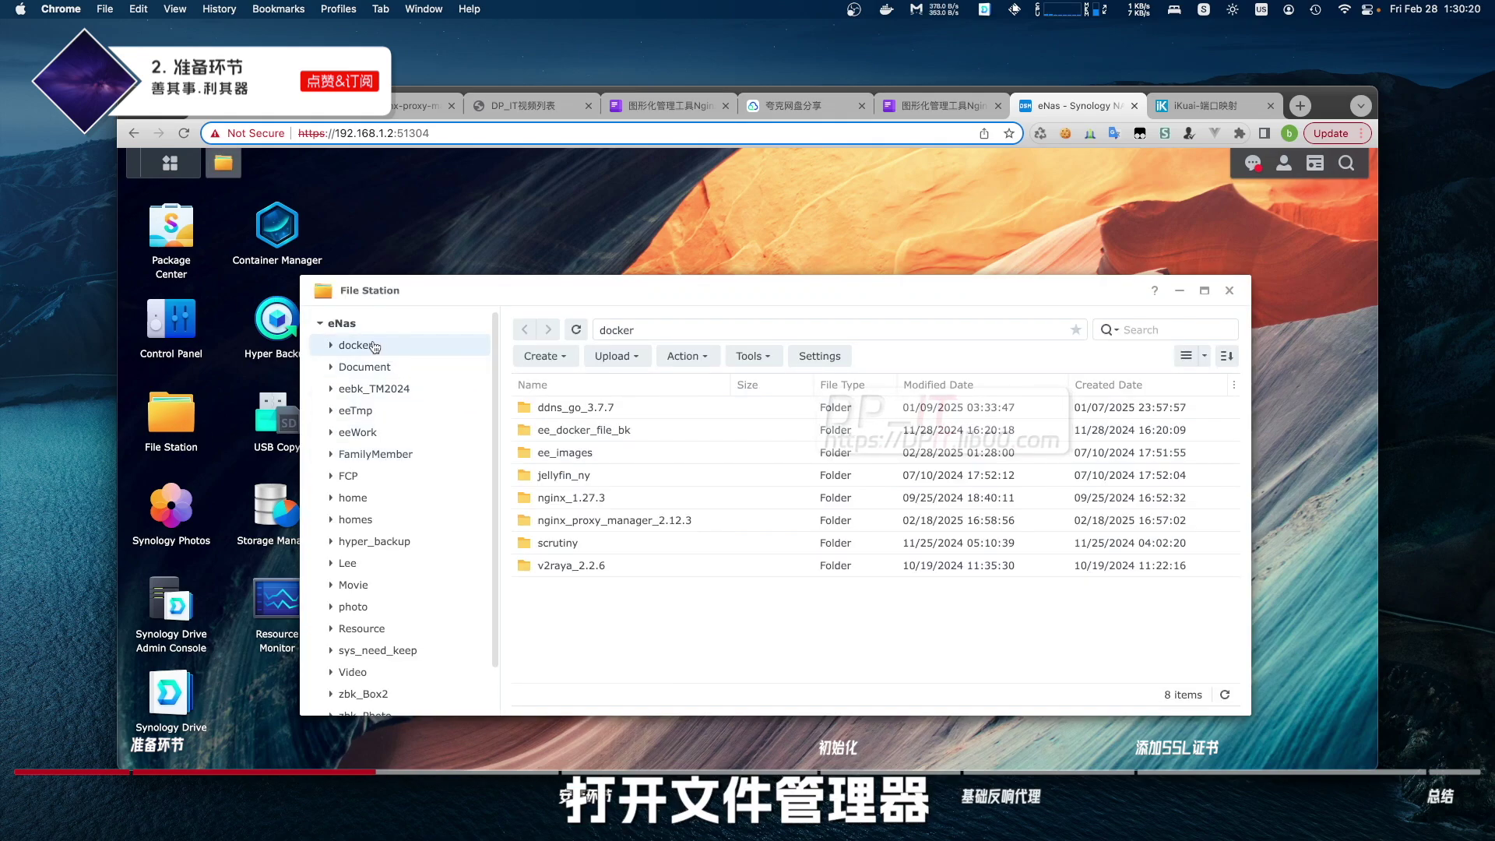
double_click(609, 453)
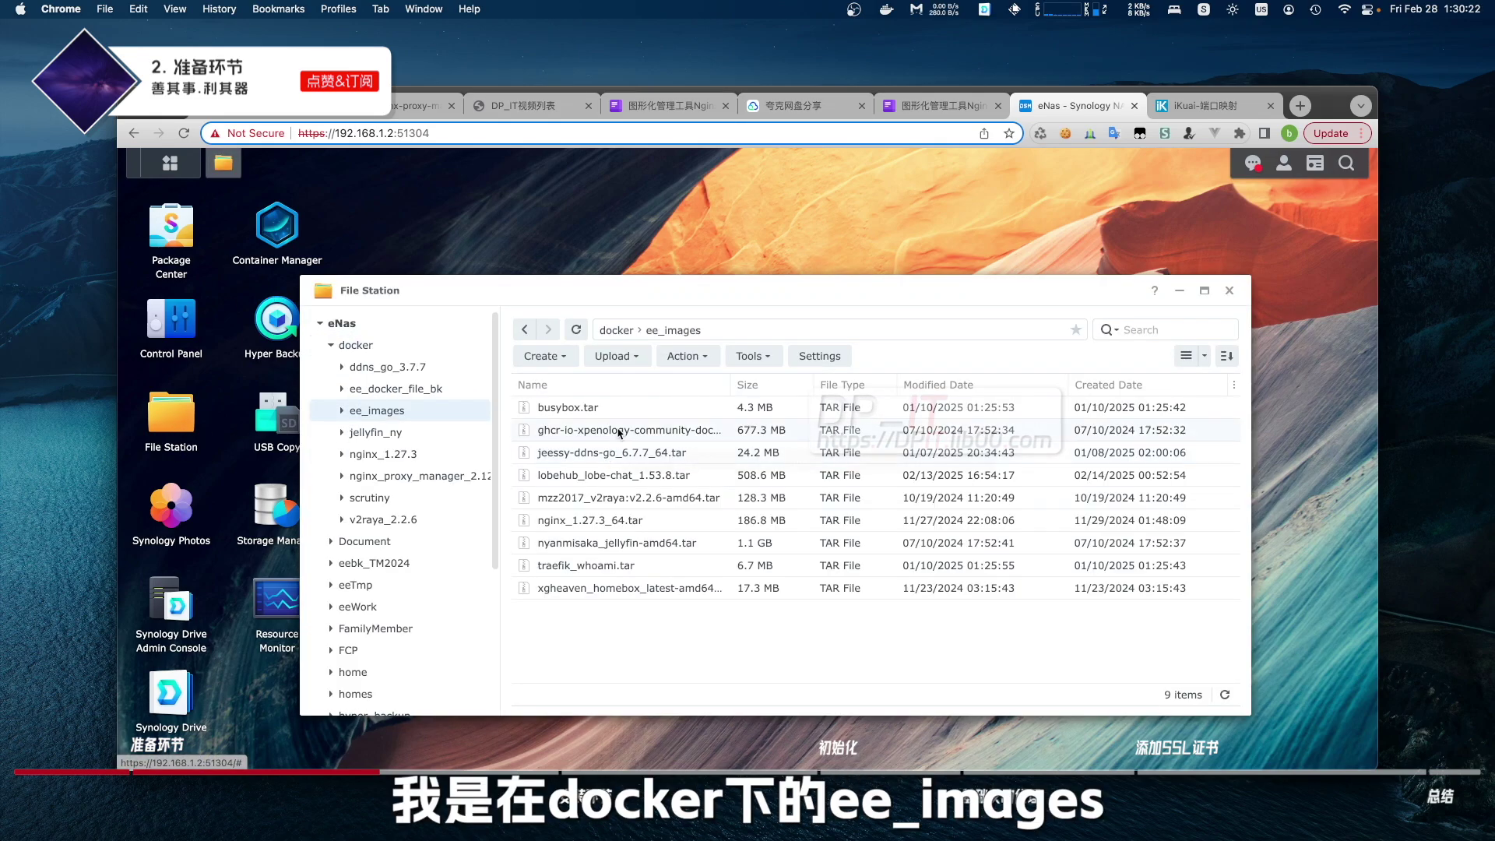
key(super+Tab)
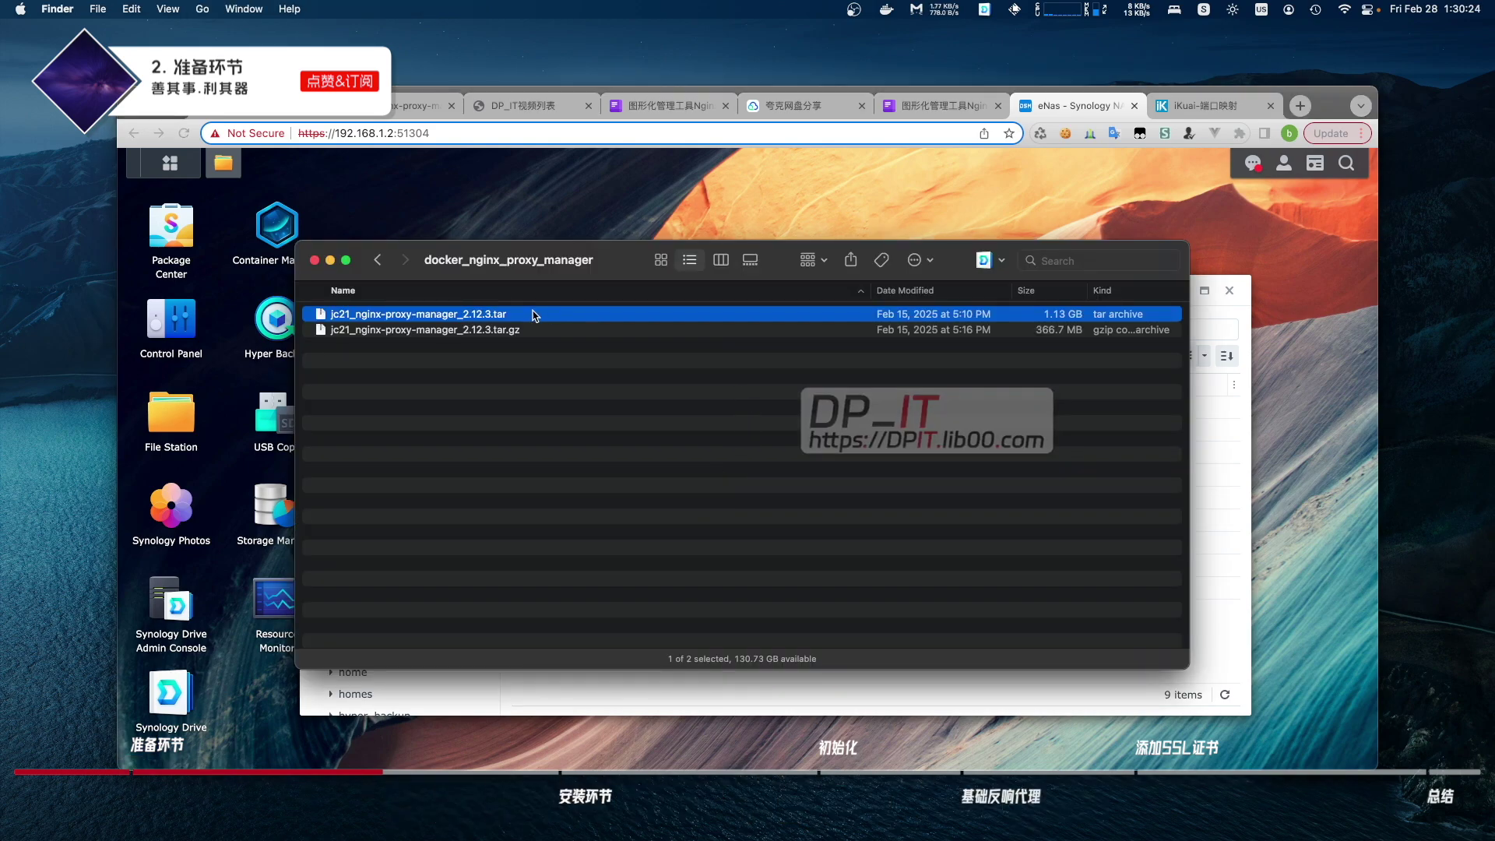
drag(527, 315, 753, 486)
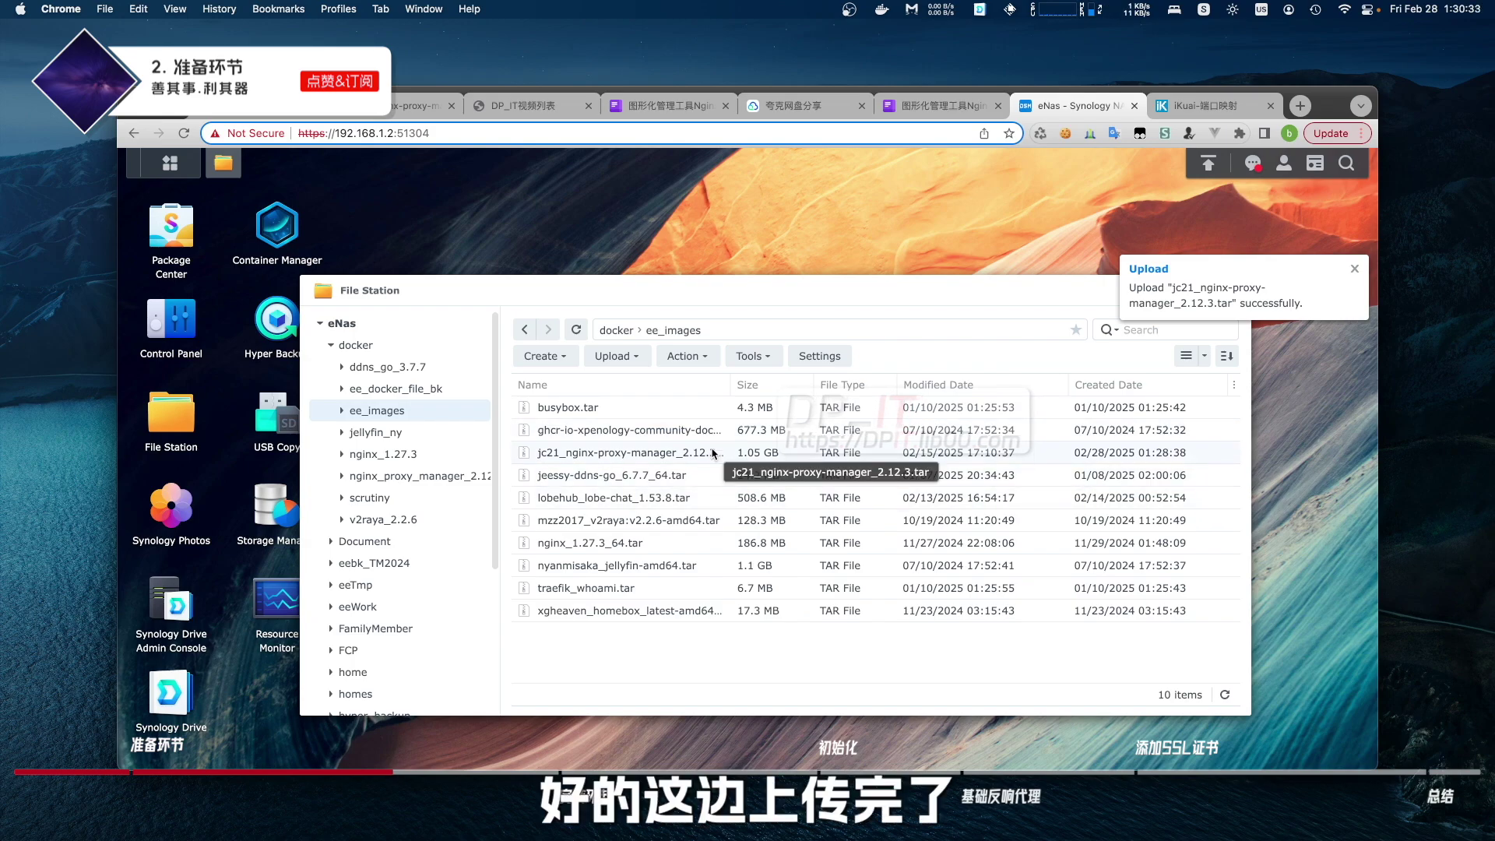
Step: Import the jc21_nginx-proxy-manager_2.12.3.tar image into Container Manager from the DSM folder docker/ee_images
click(277, 227)
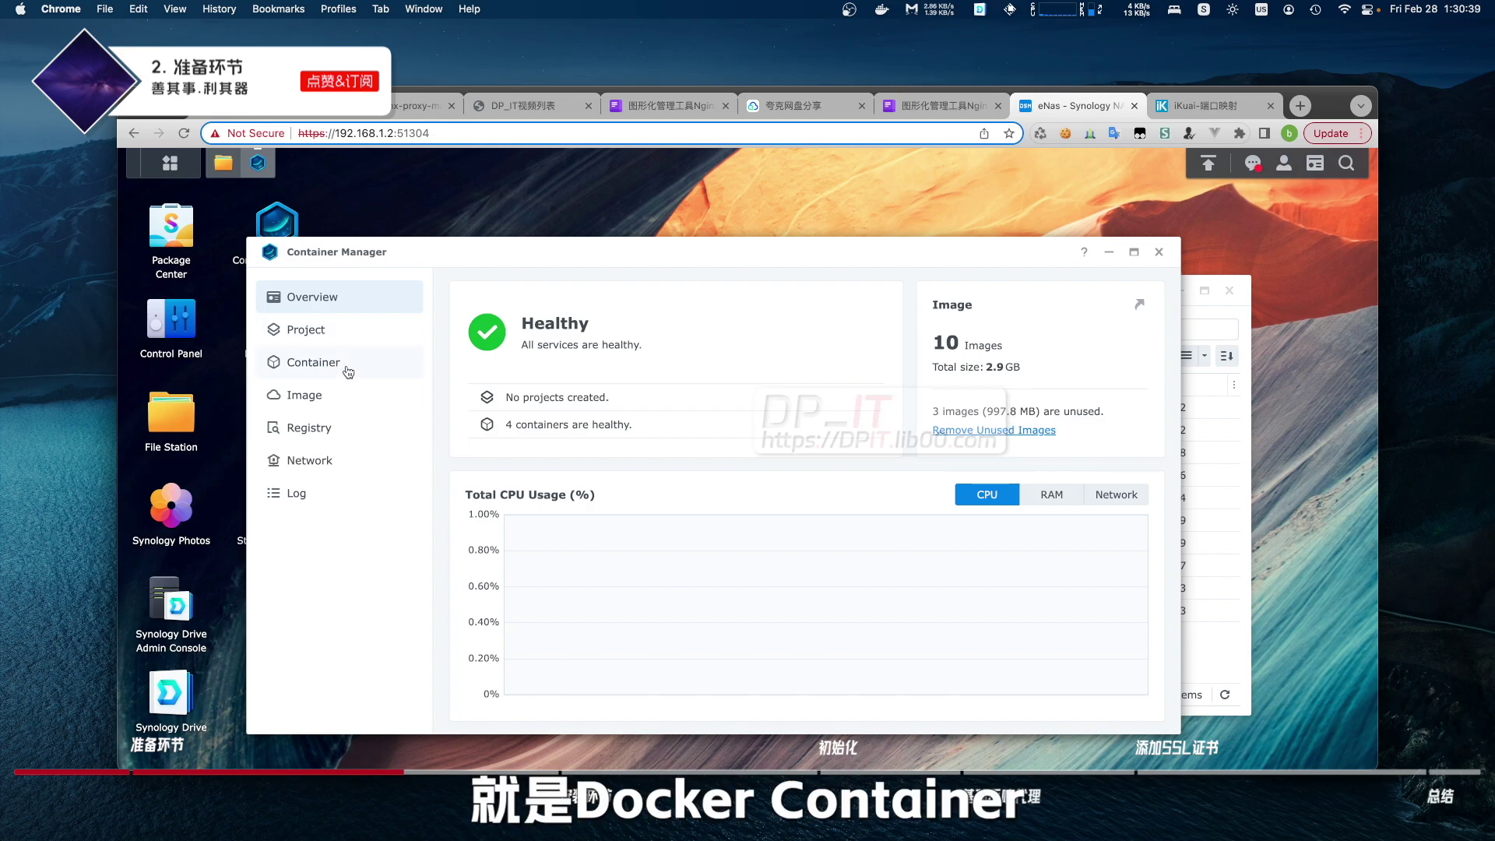
click(327, 396)
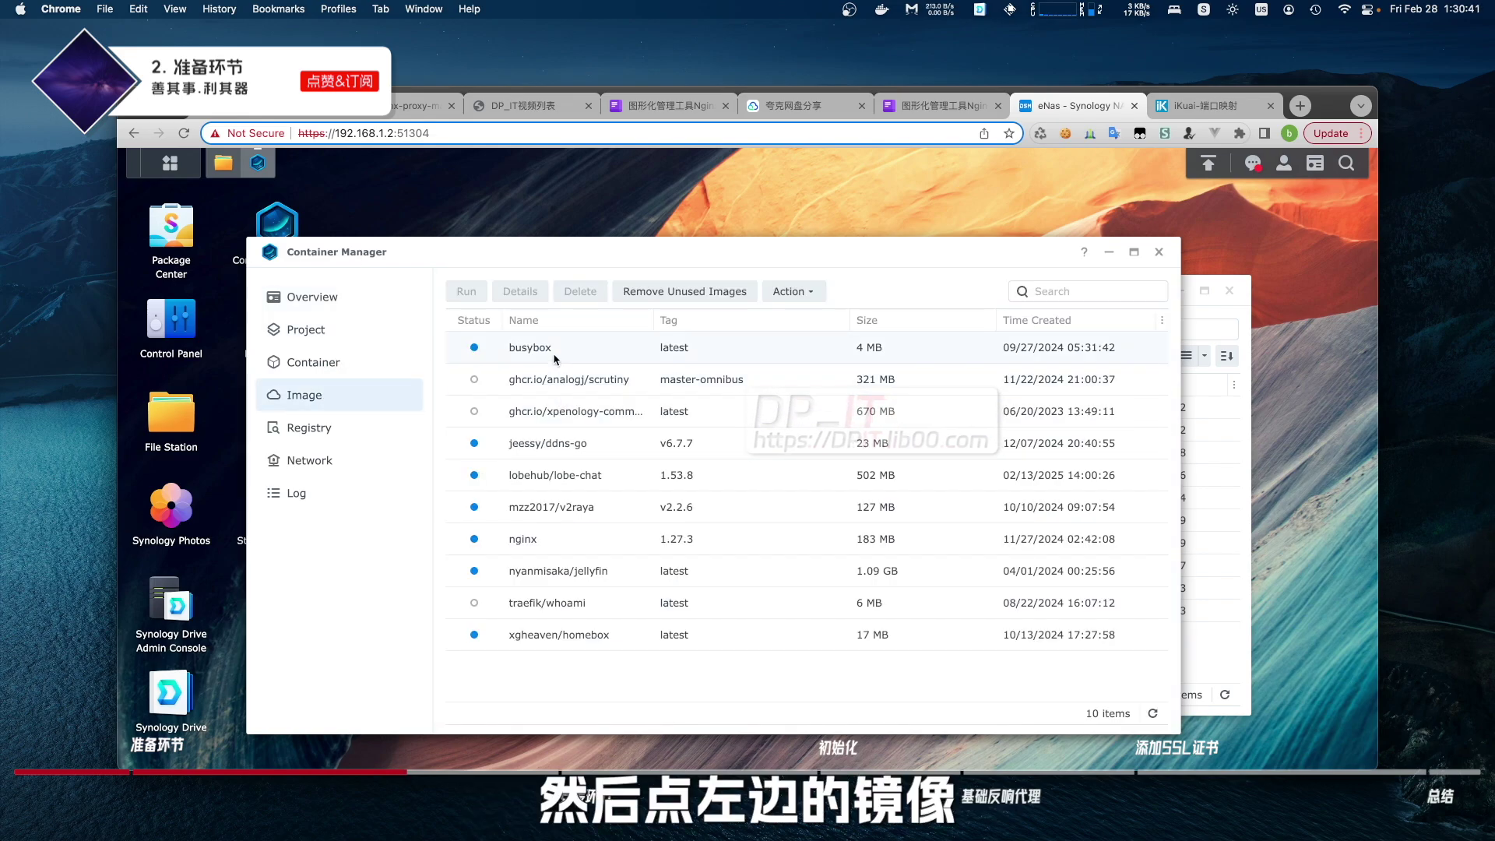
click(795, 292)
mouse_move(834, 321)
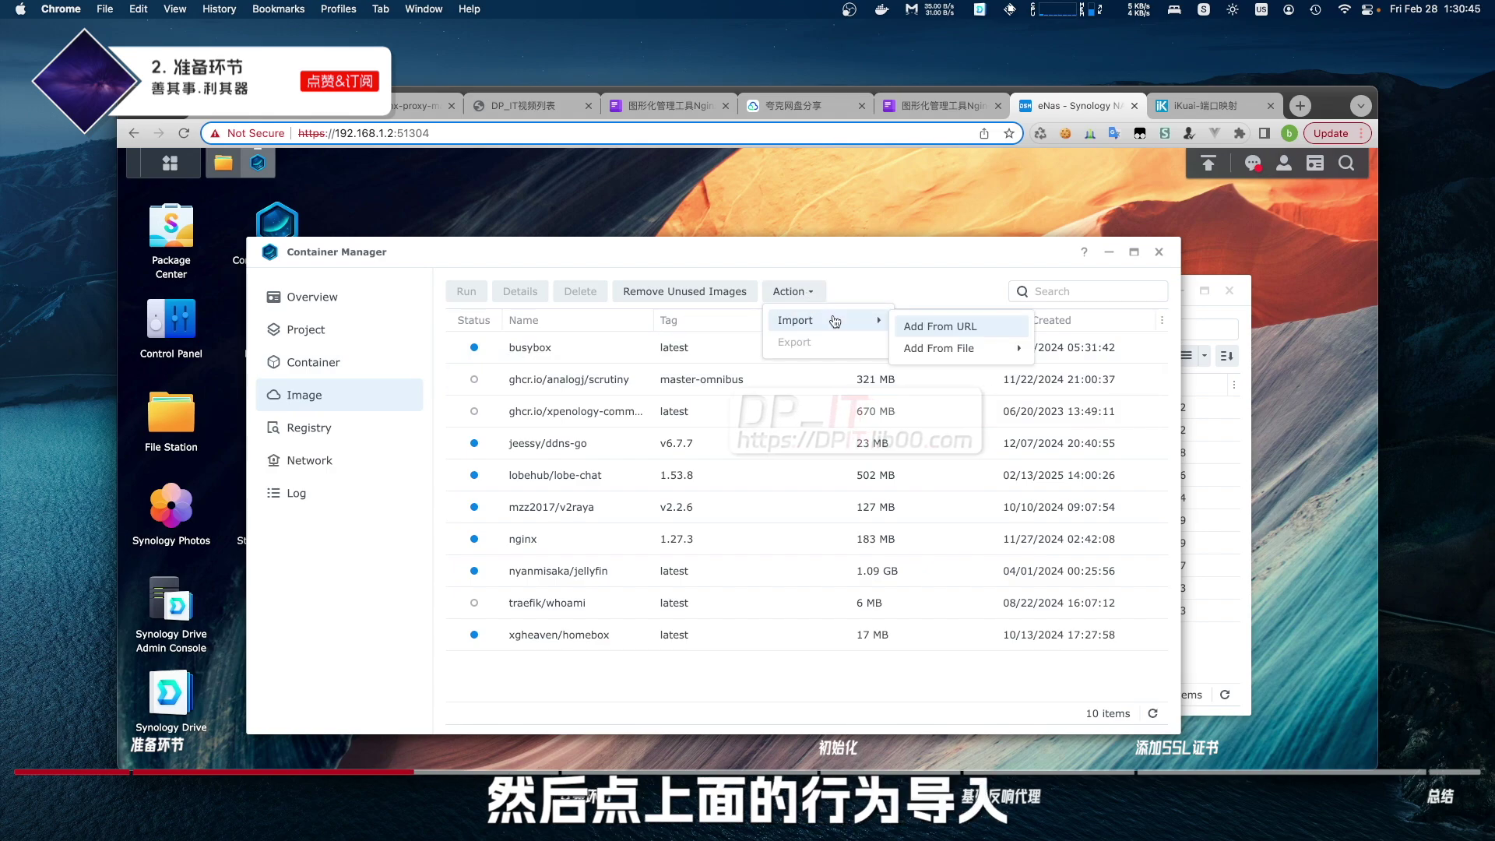
mouse_move(984, 350)
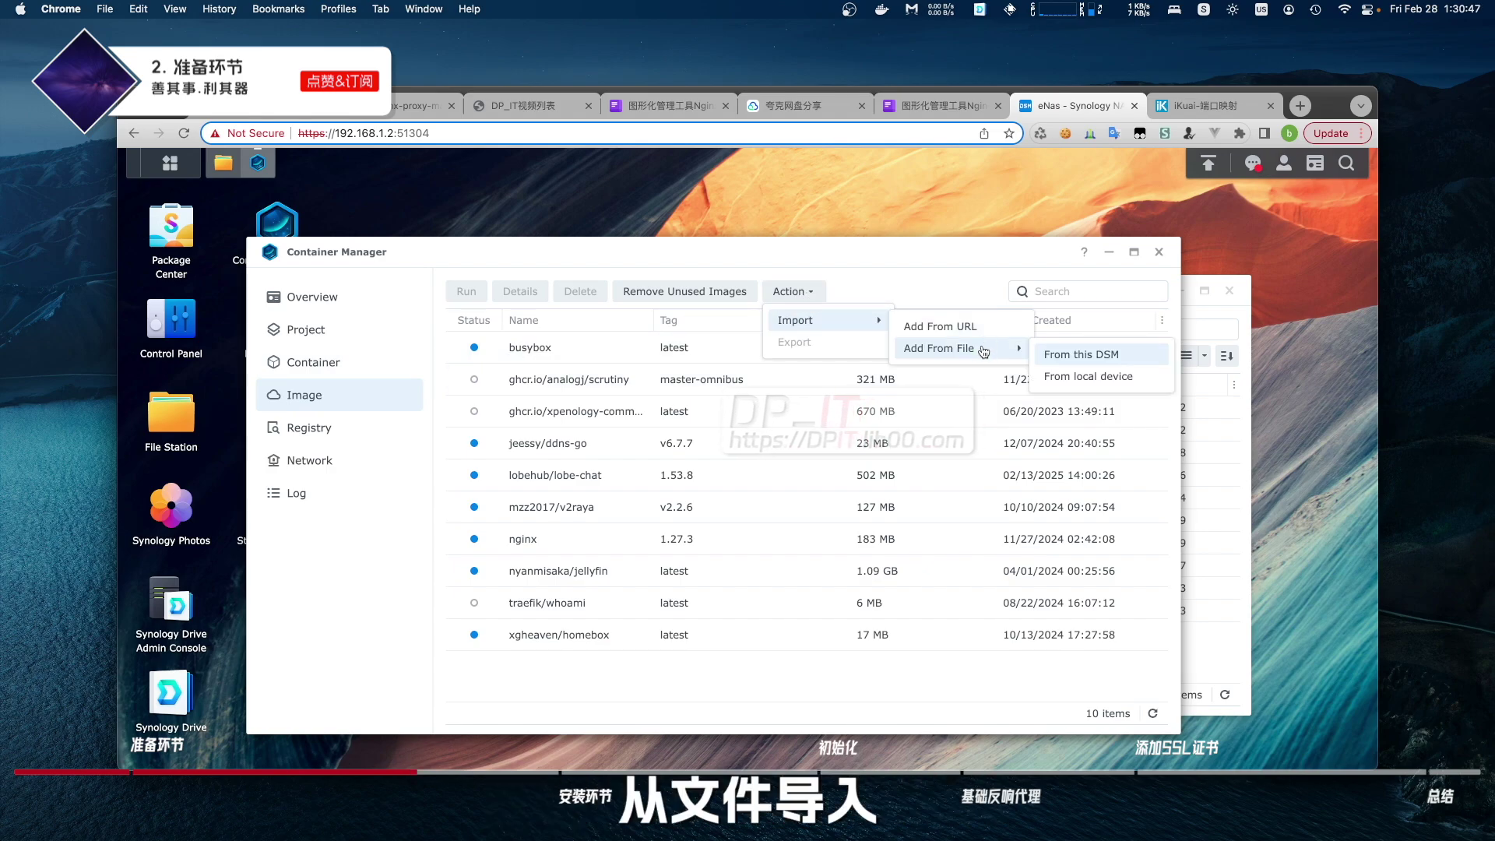
click(1101, 357)
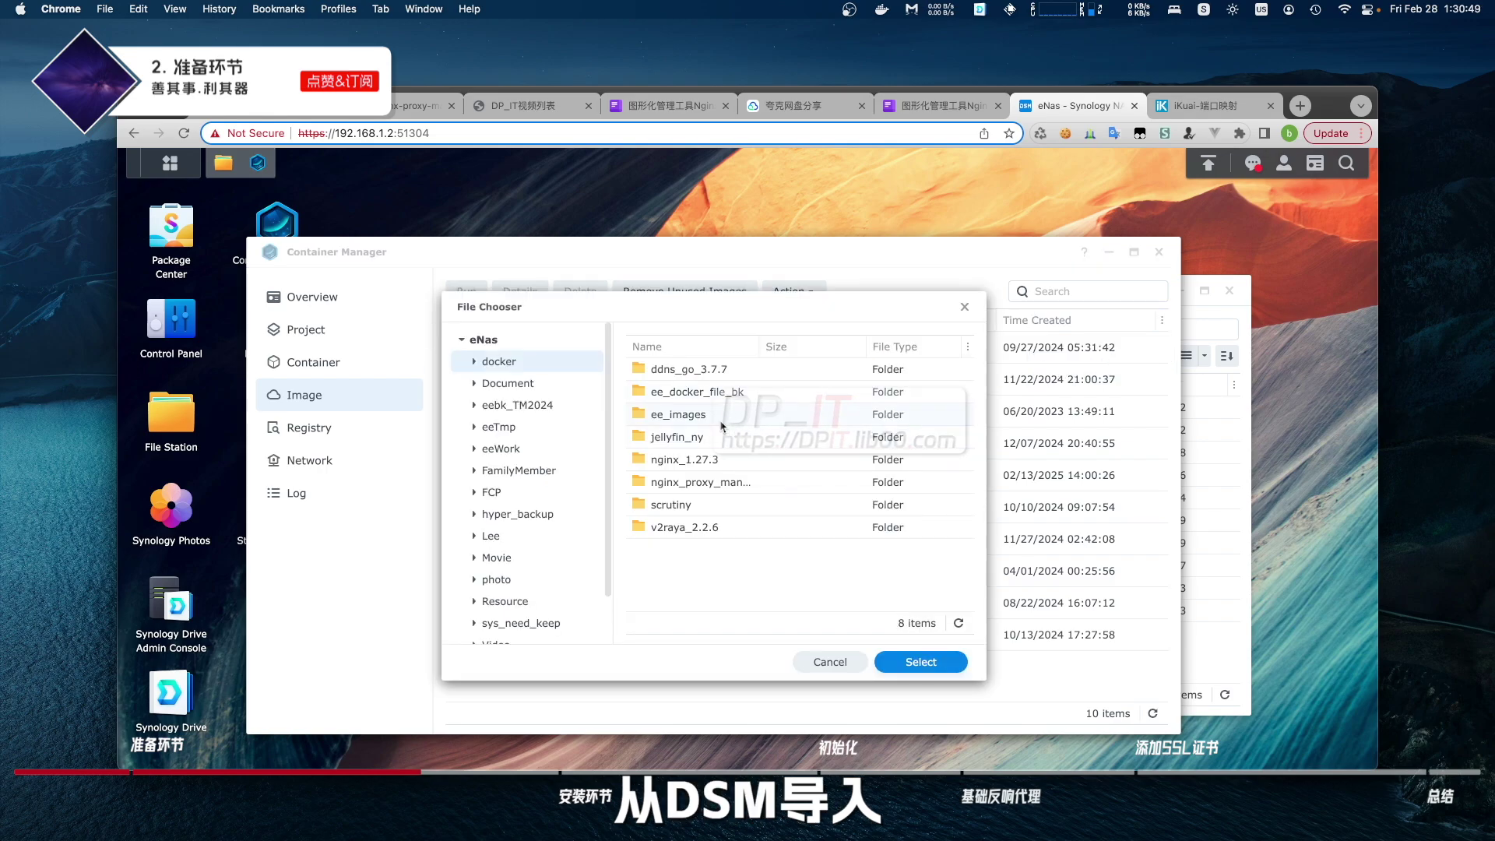
double_click(715, 422)
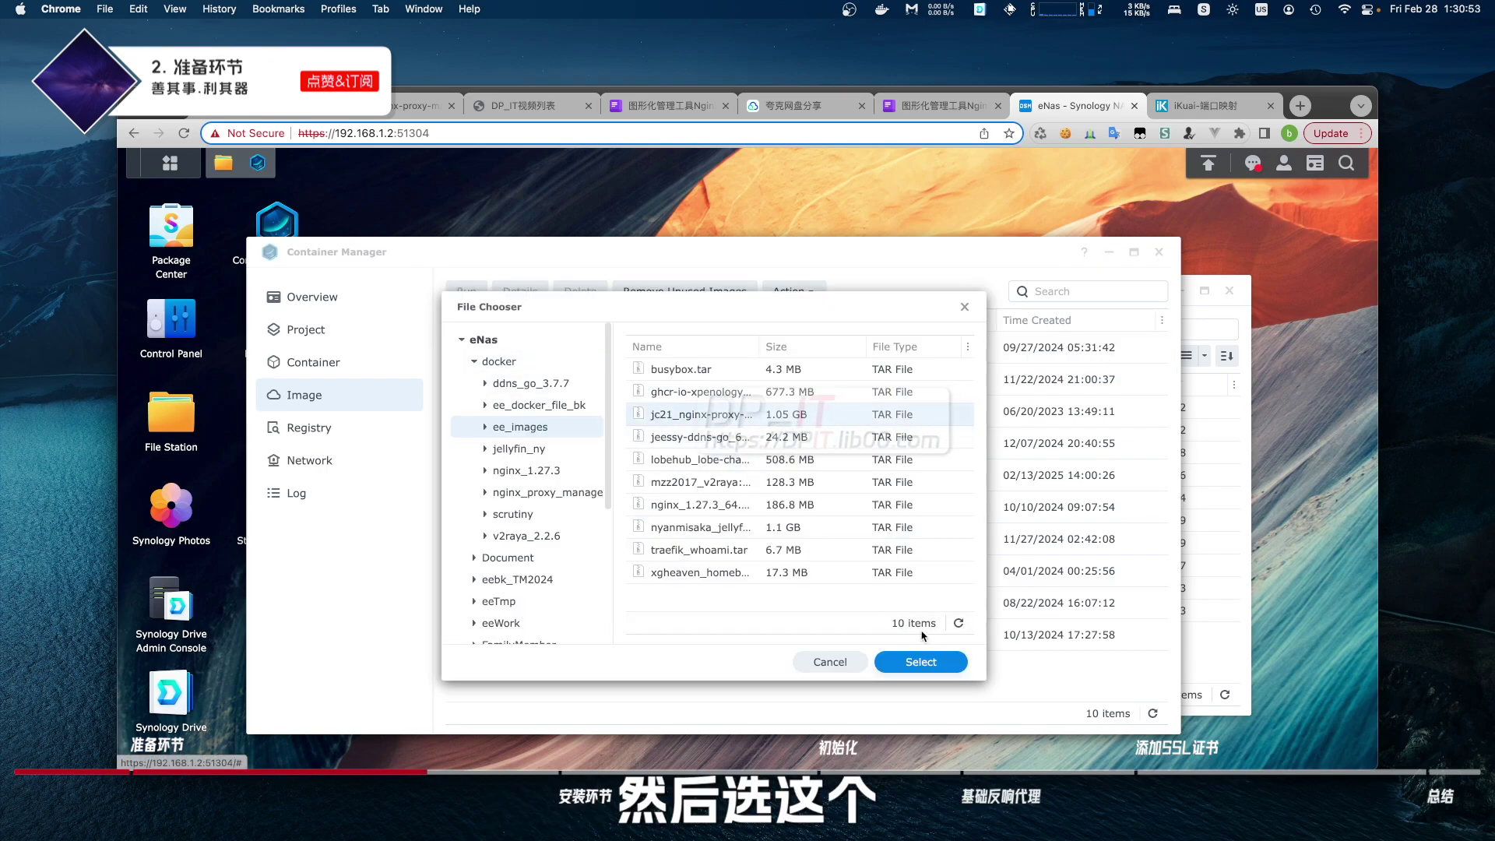
click(929, 662)
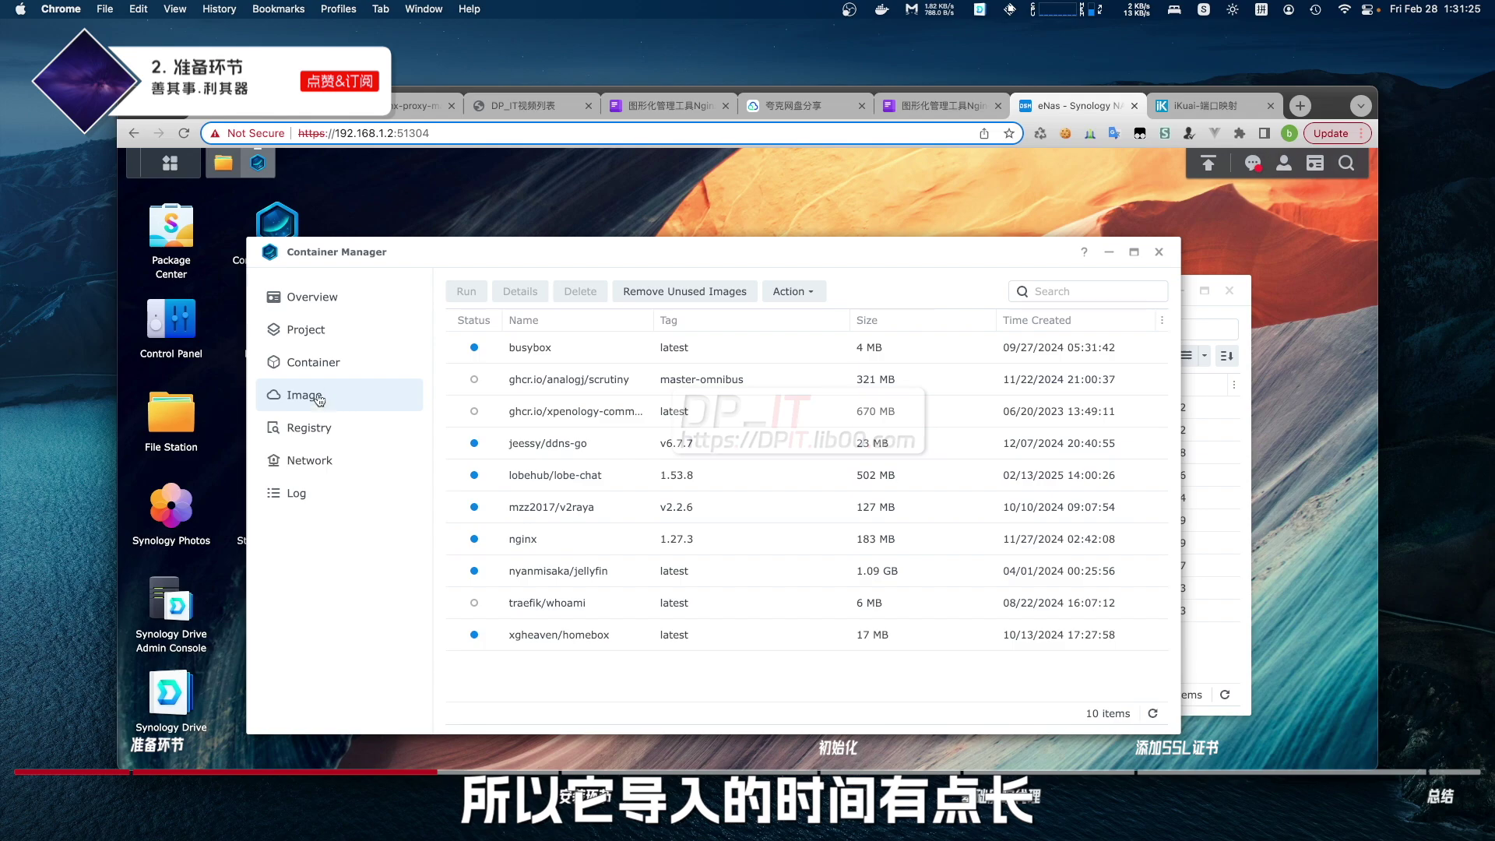
Step: Refresh the image list and compare the jc21/nginx-proxy-manager and nginx images
click(331, 366)
click(331, 398)
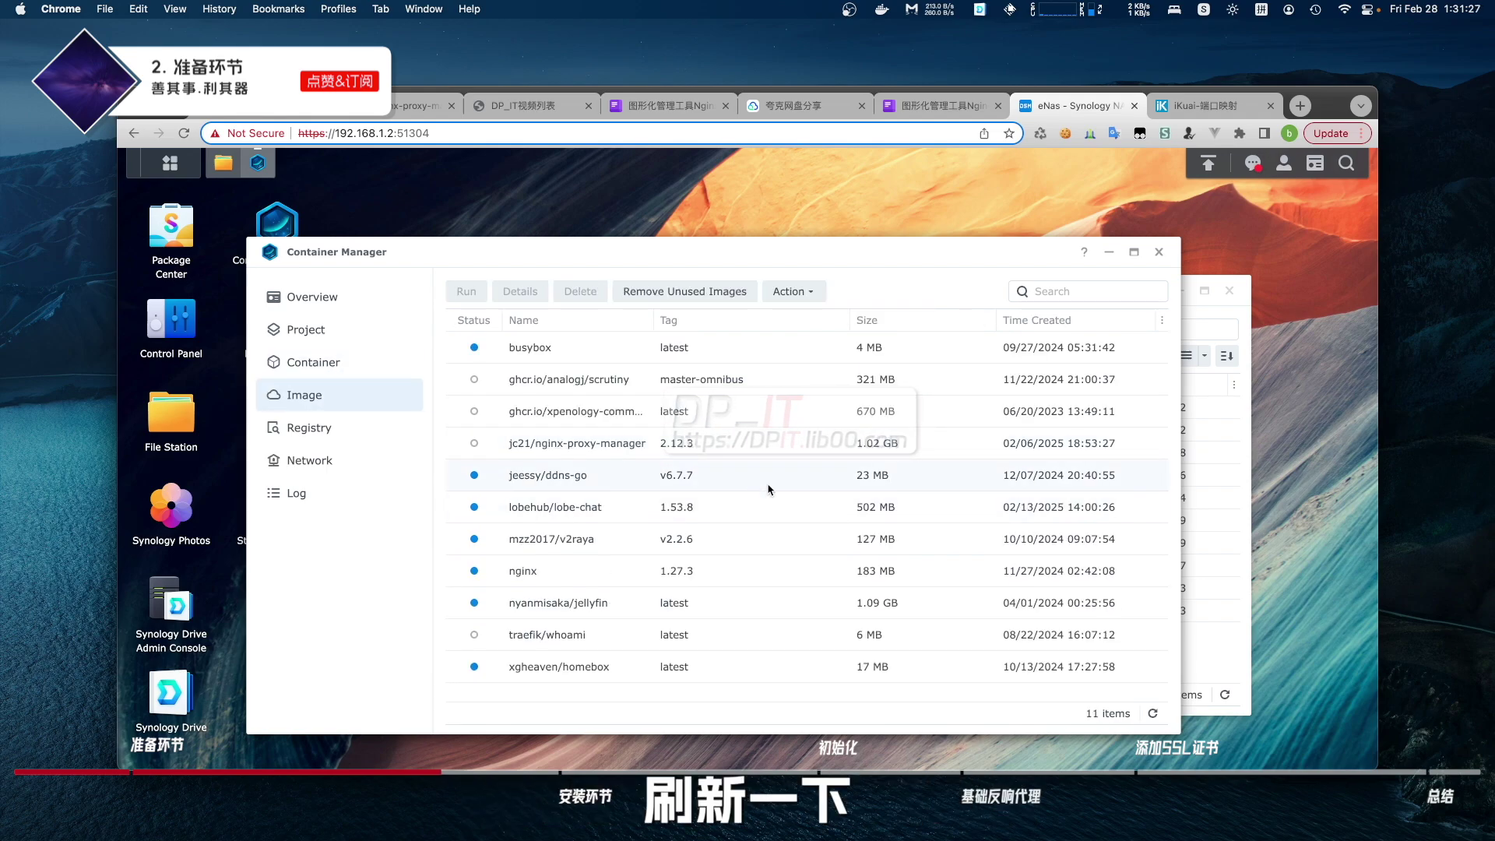
click(748, 454)
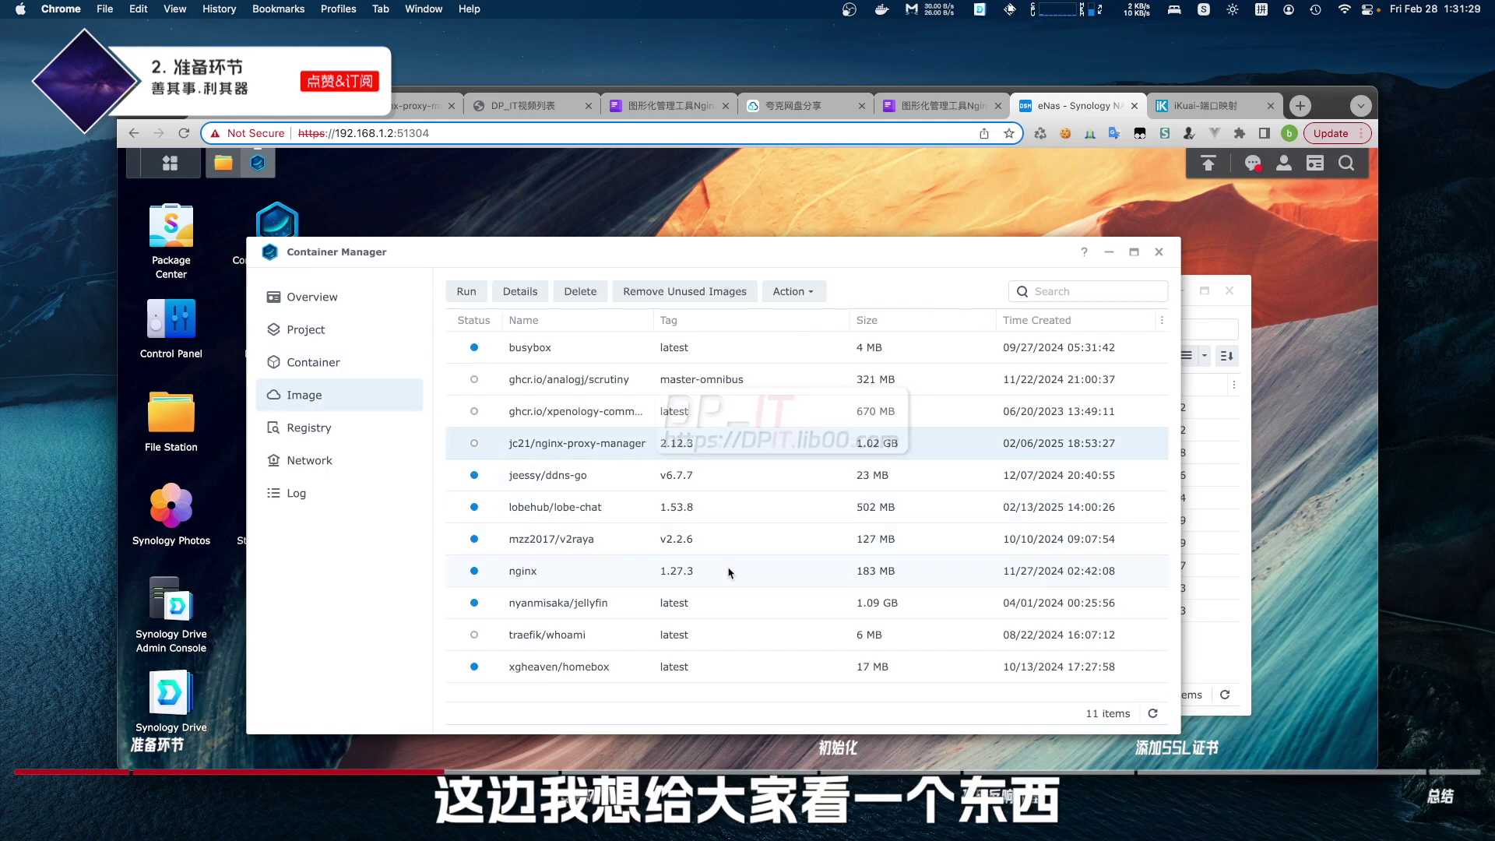
super+click(706, 577)
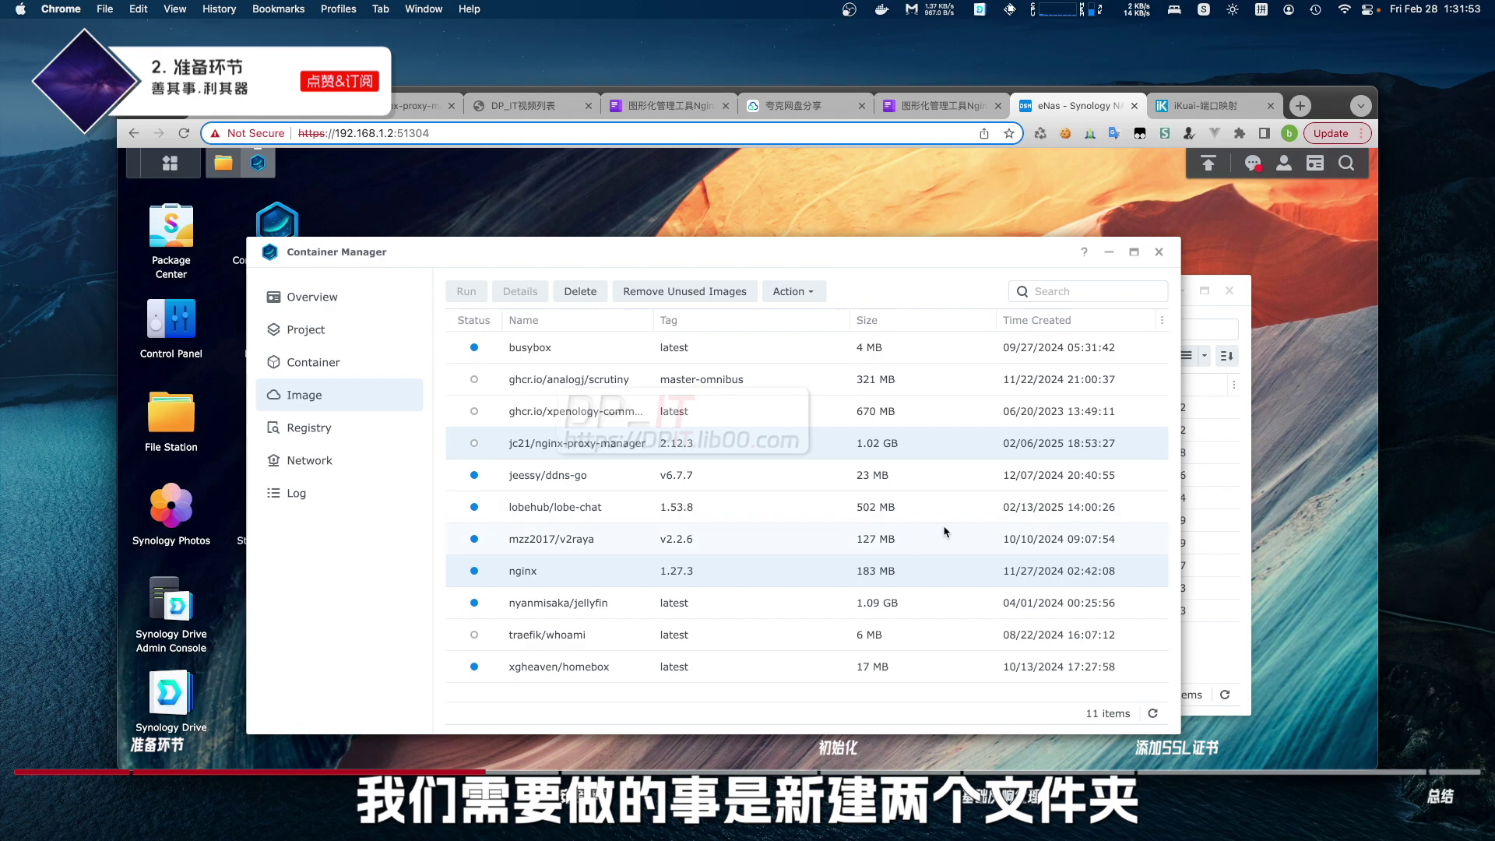
Step: Close Container Manager and open the docker/nginx_proxy_manager_2.12.3 folder in File Station
click(1159, 252)
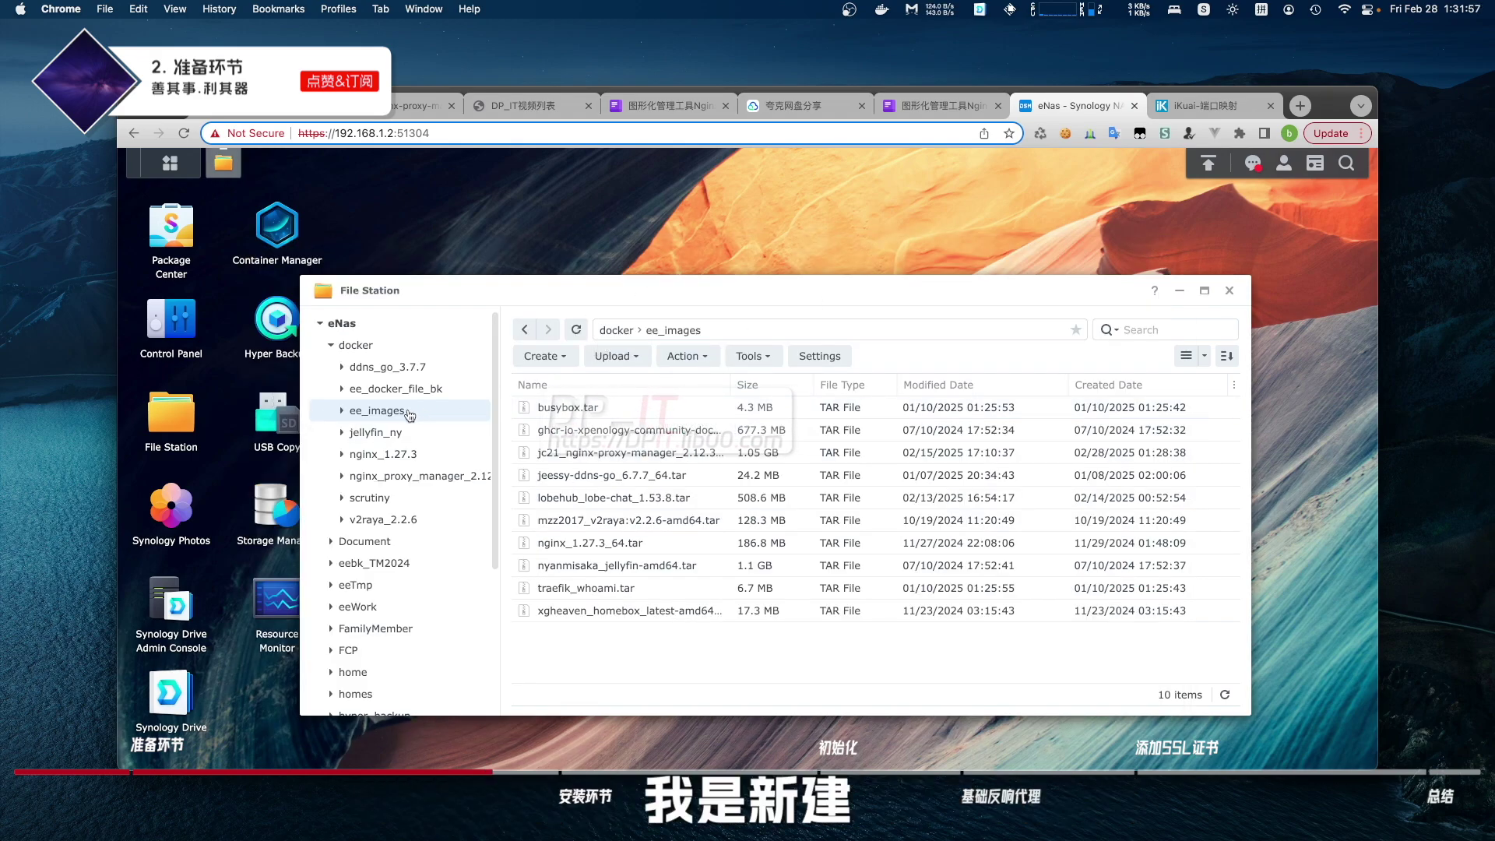
click(360, 349)
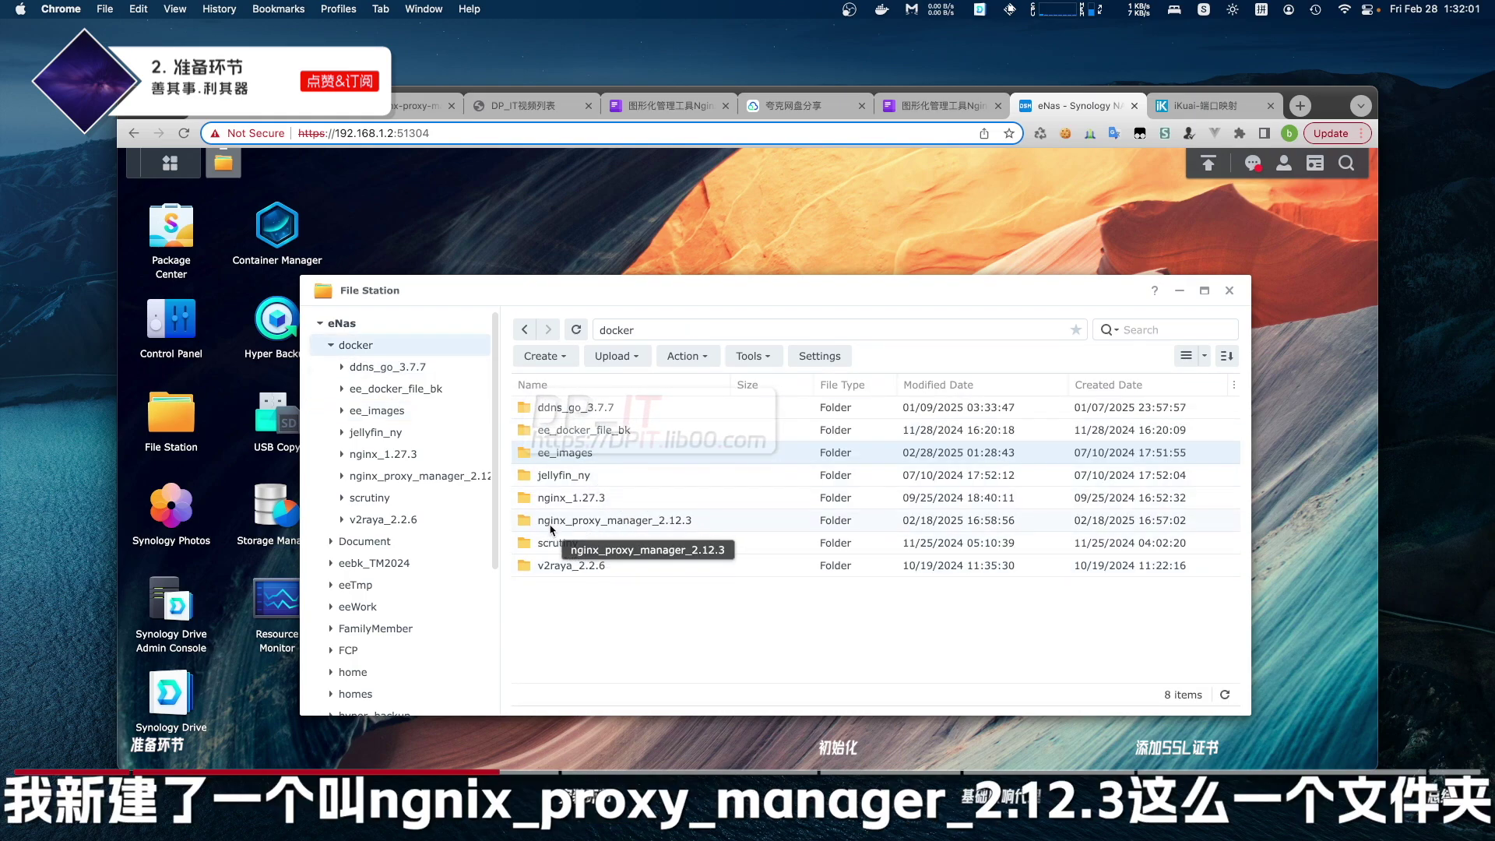
click(569, 527)
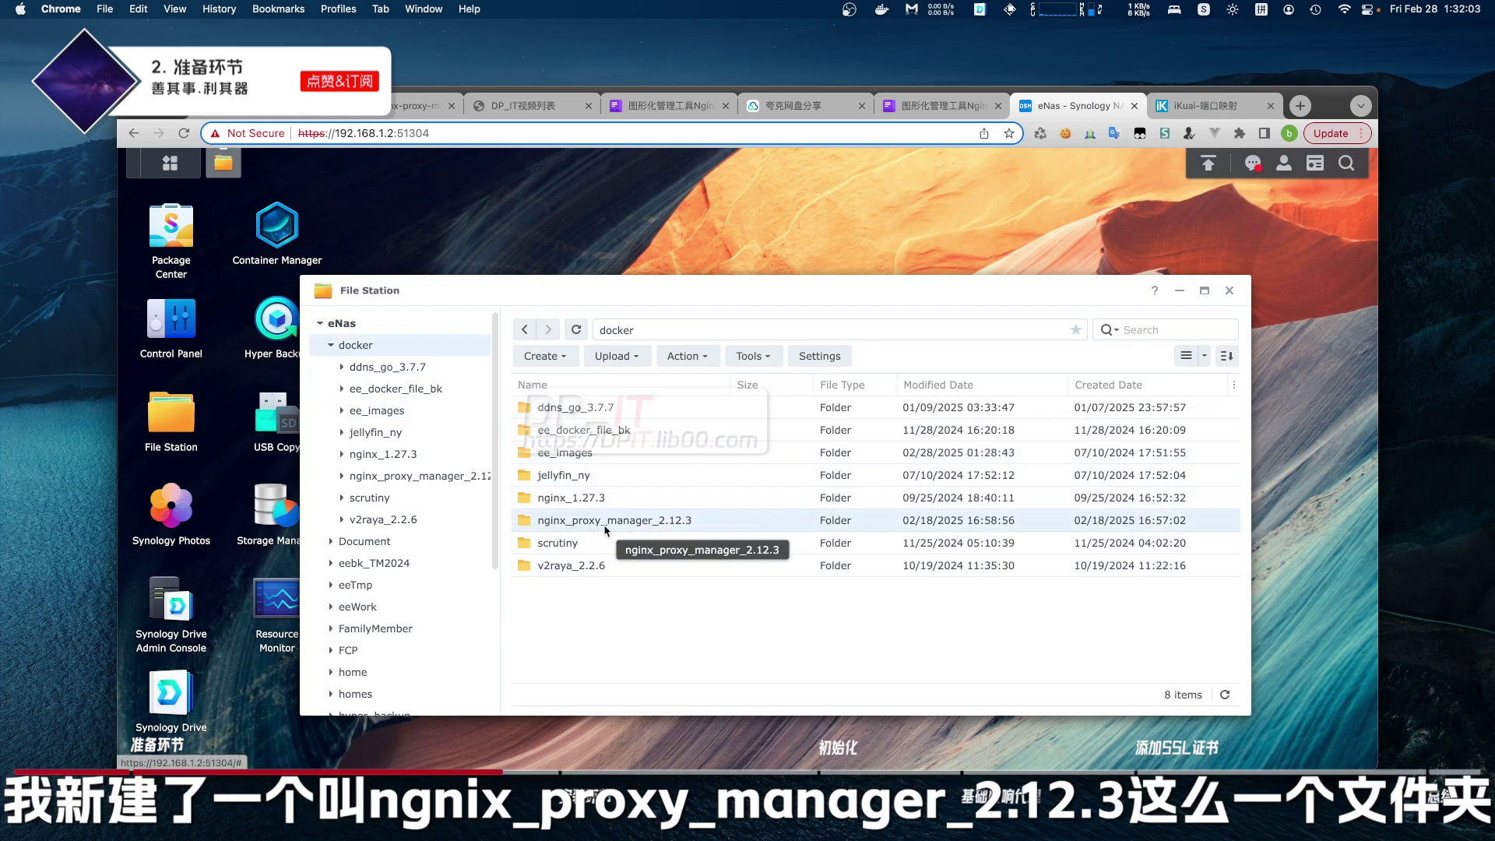
double_click(652, 528)
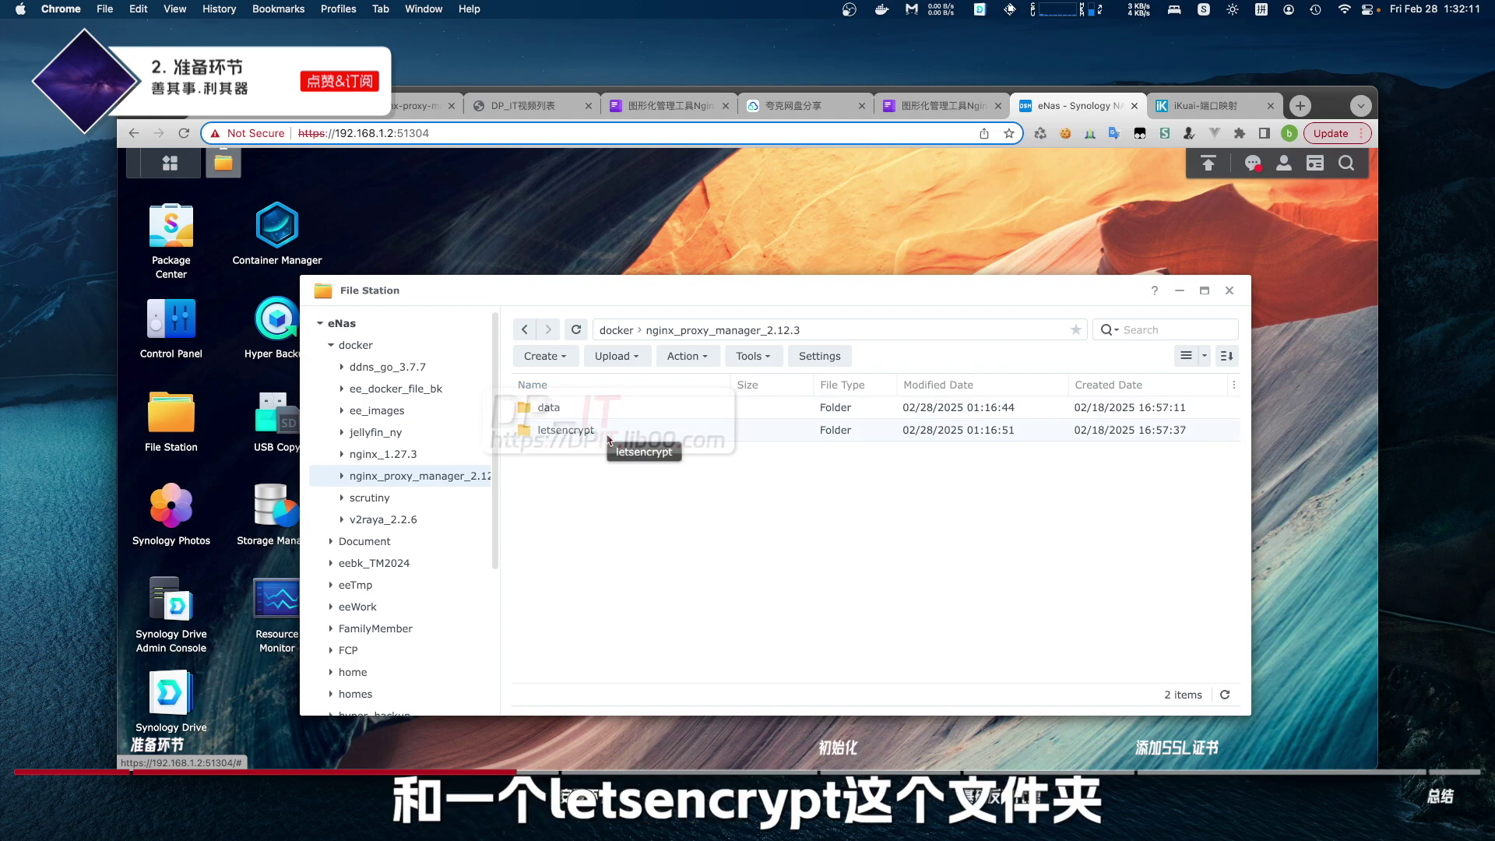
right_click(570, 413)
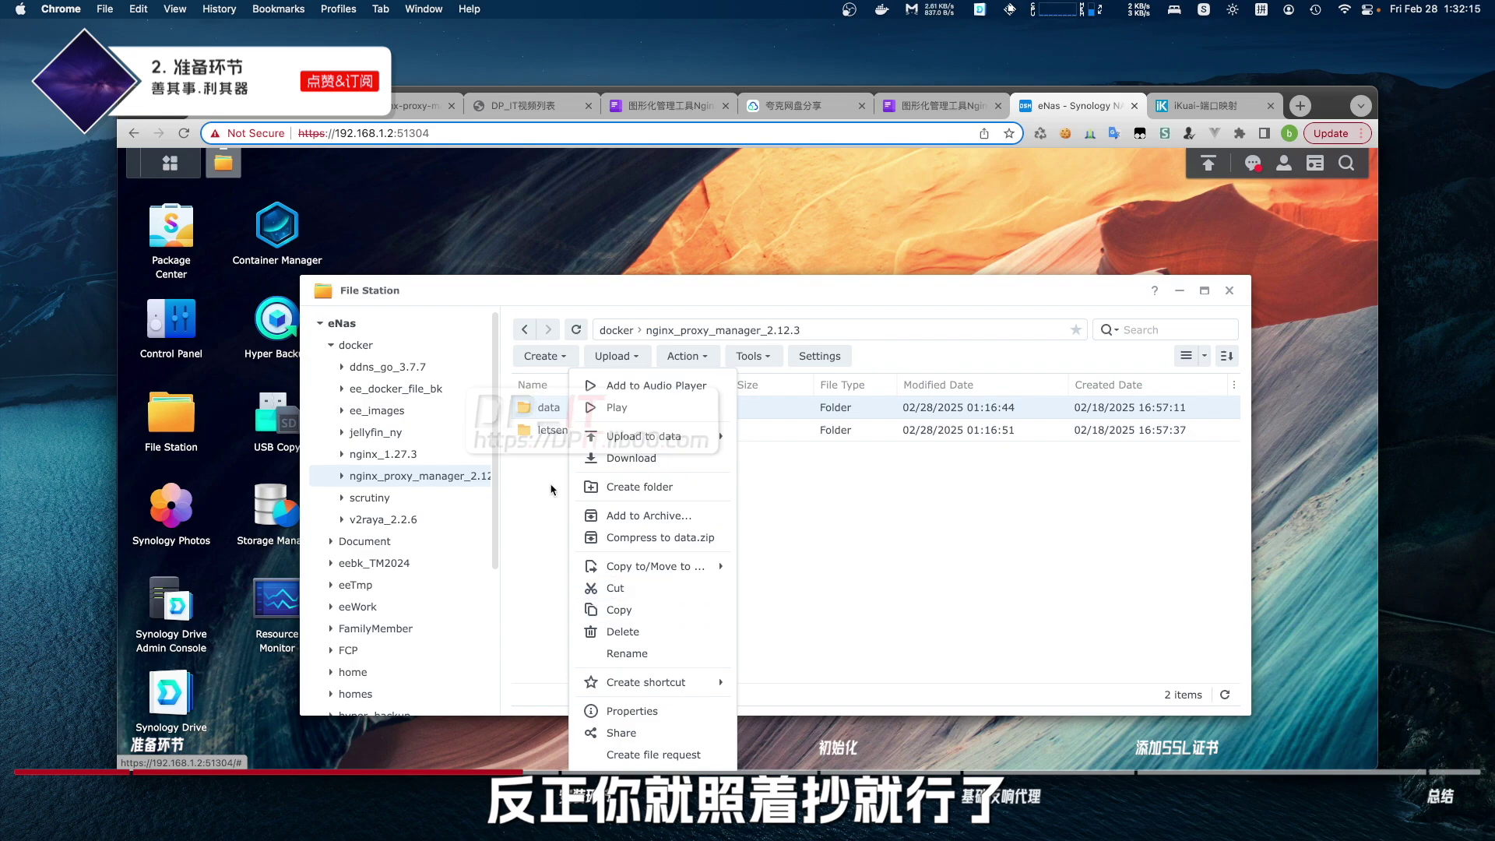
key(Escape)
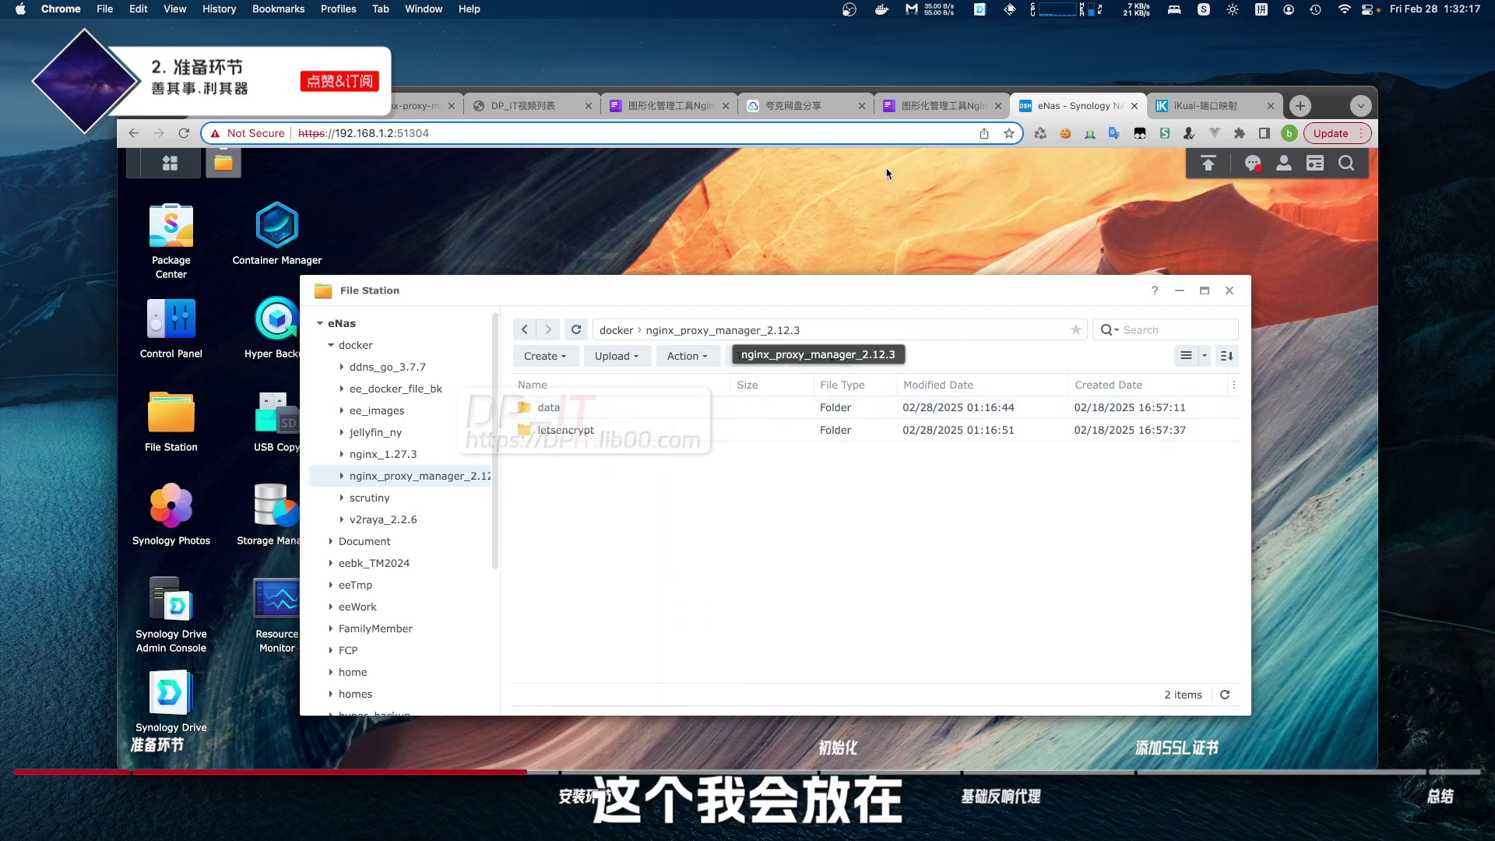
Step: Examine the docker container creation command in section 3.1 of the tutorial document
click(939, 107)
scroll(778, 438, up, 10)
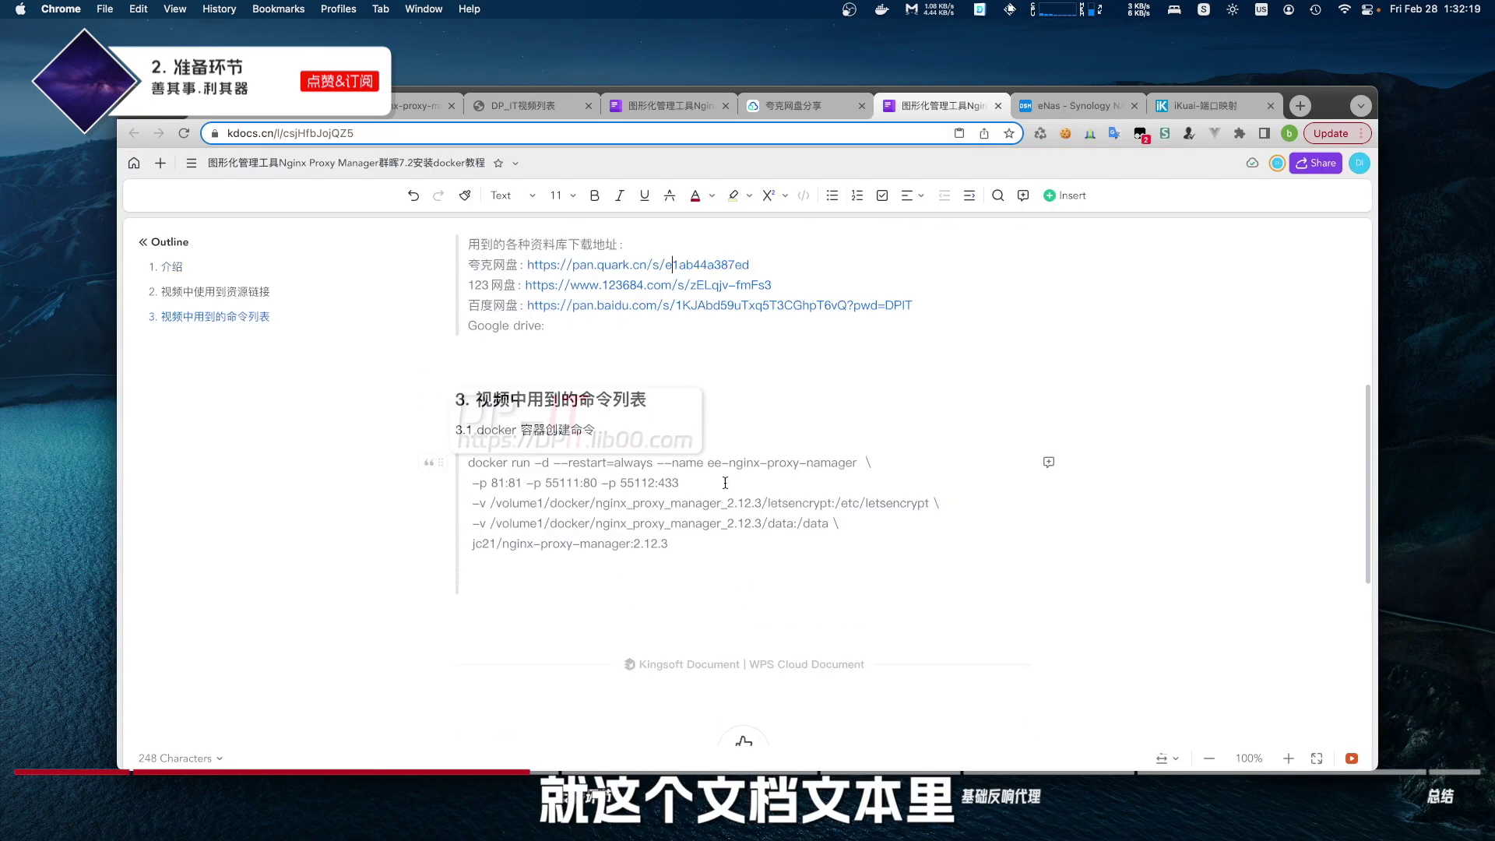
scroll(777, 438, down, 2)
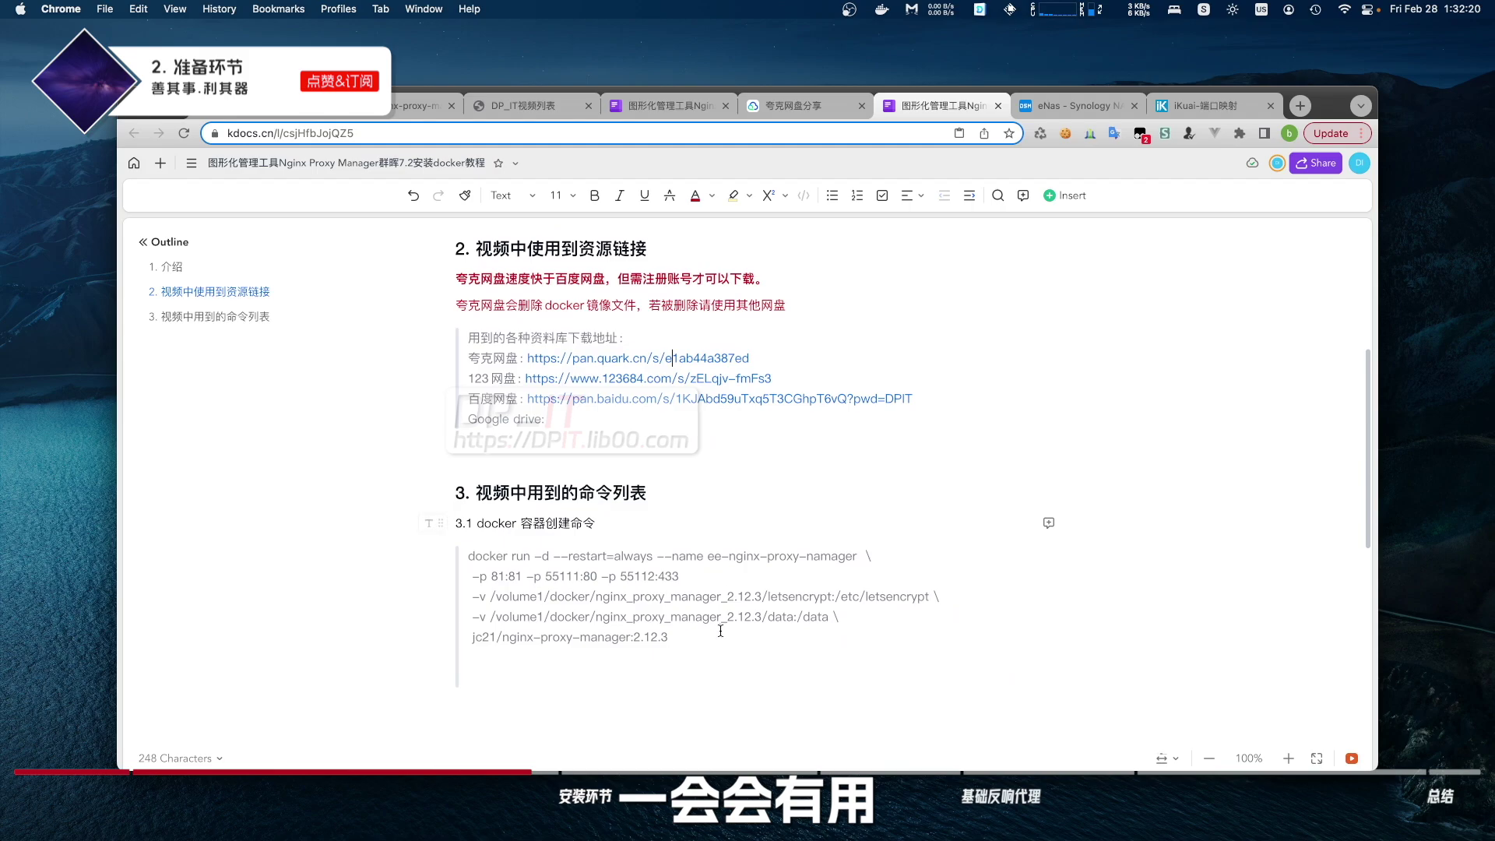
Step: In File Station, view the data folder's properties and select its full location path, then close the properties
click(1075, 107)
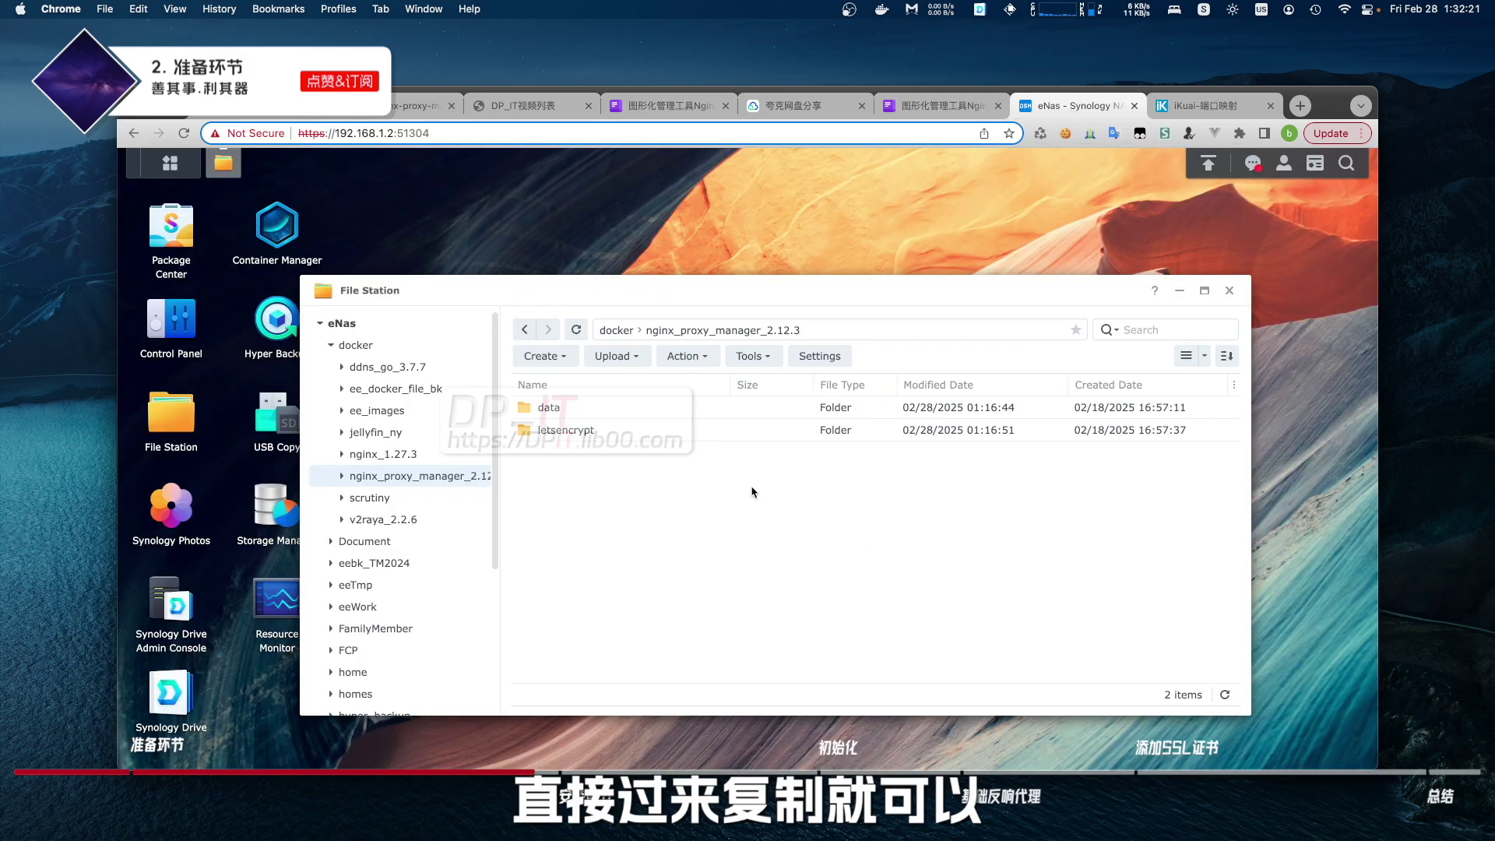
click(597, 409)
right_click(597, 410)
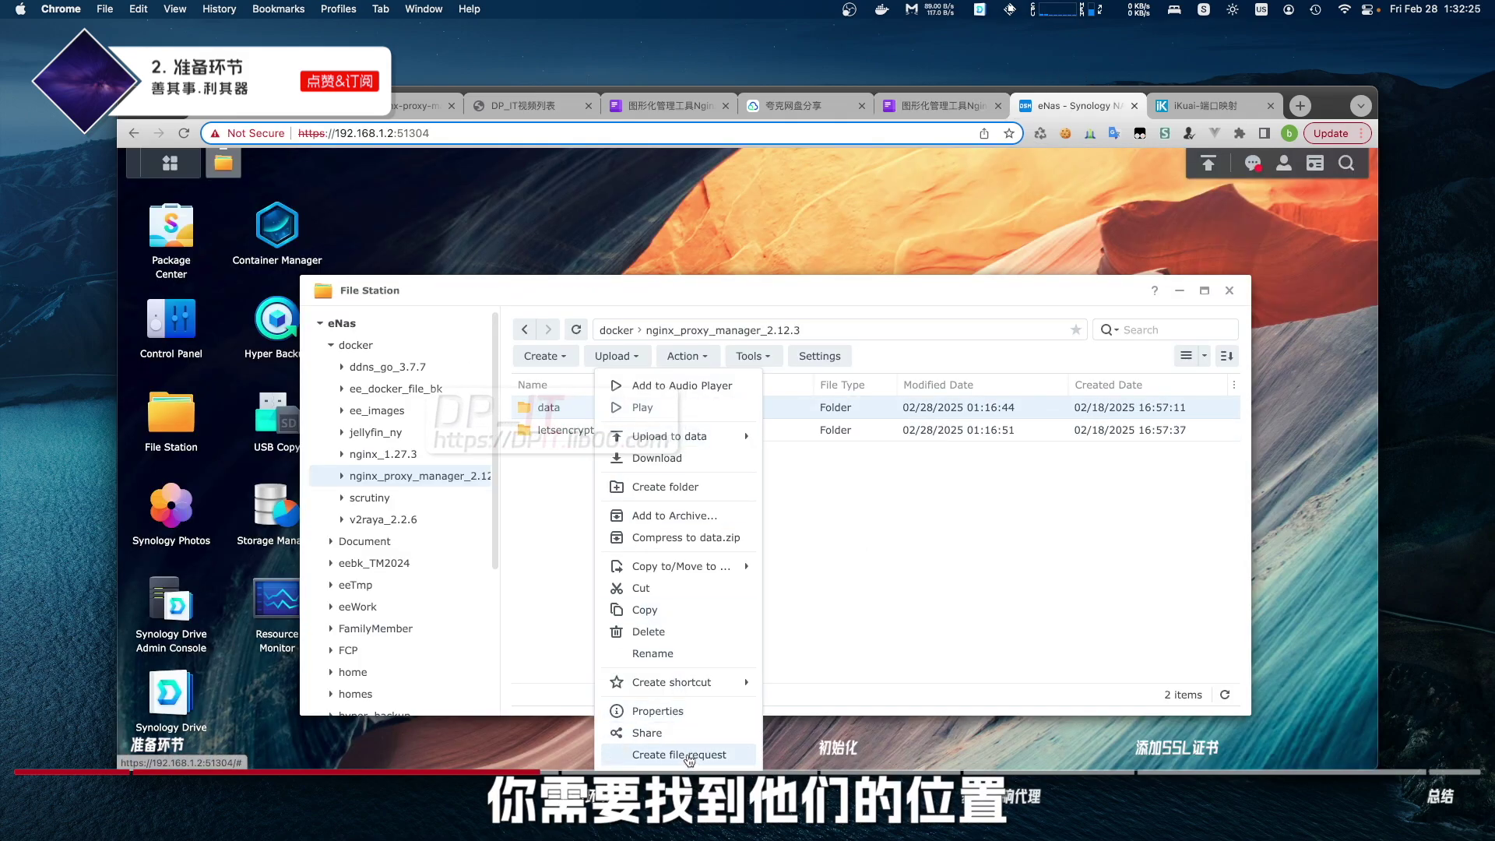
click(685, 711)
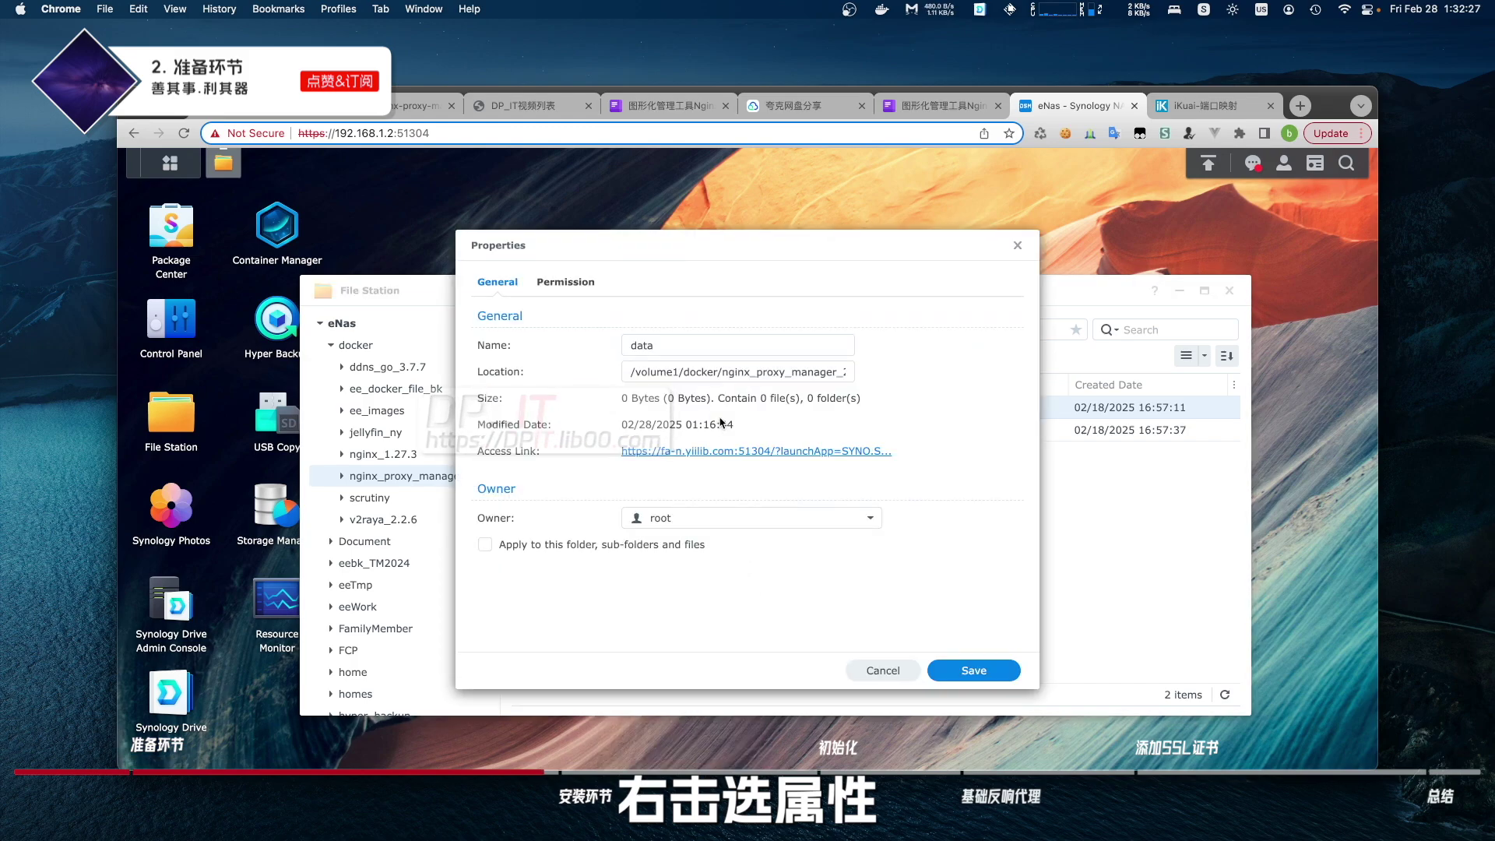
drag(629, 372, 646, 375)
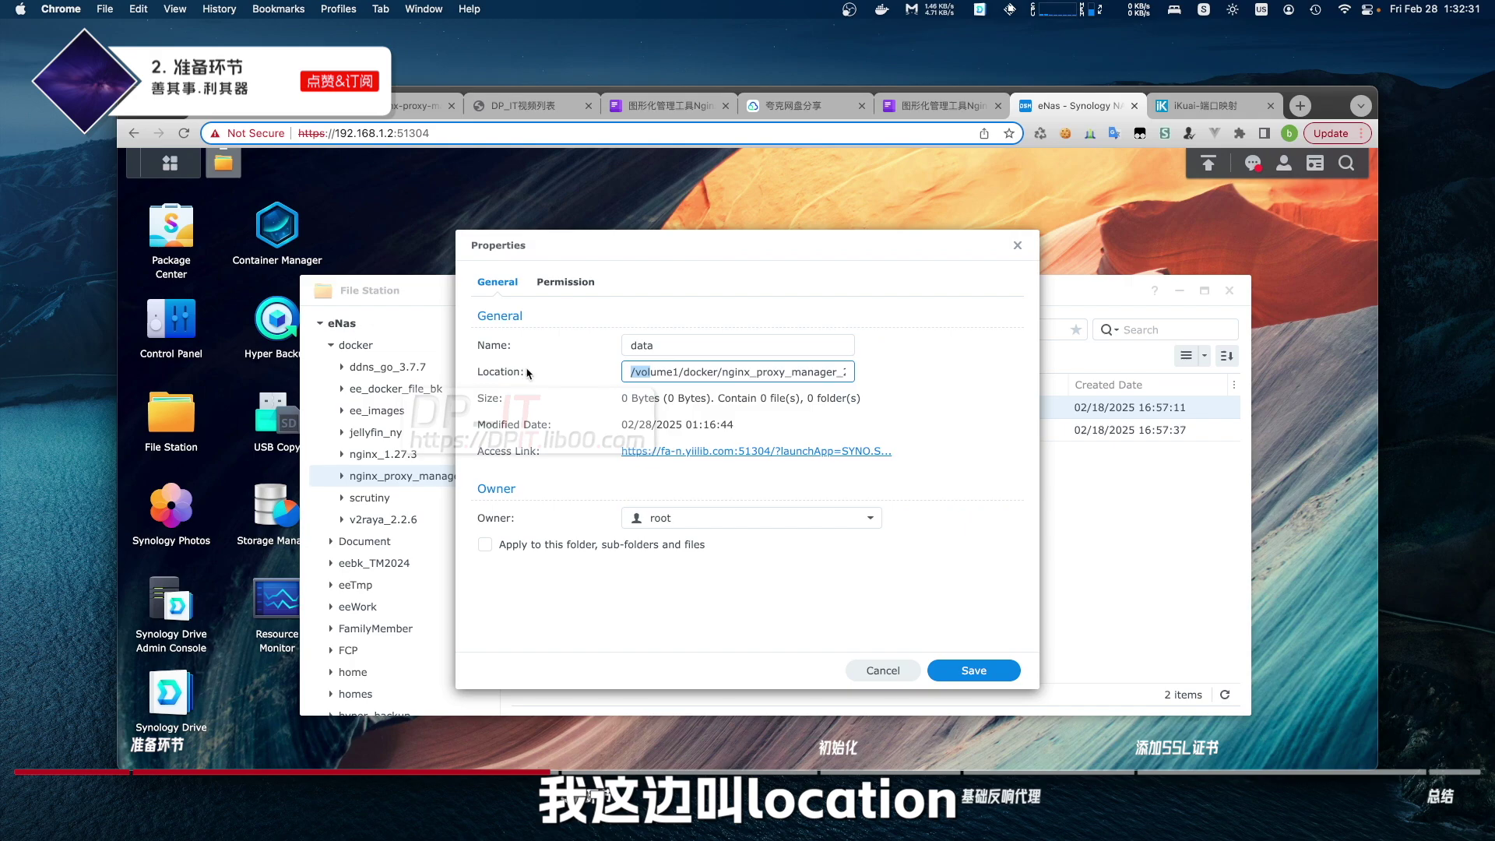
drag(642, 372, 886, 377)
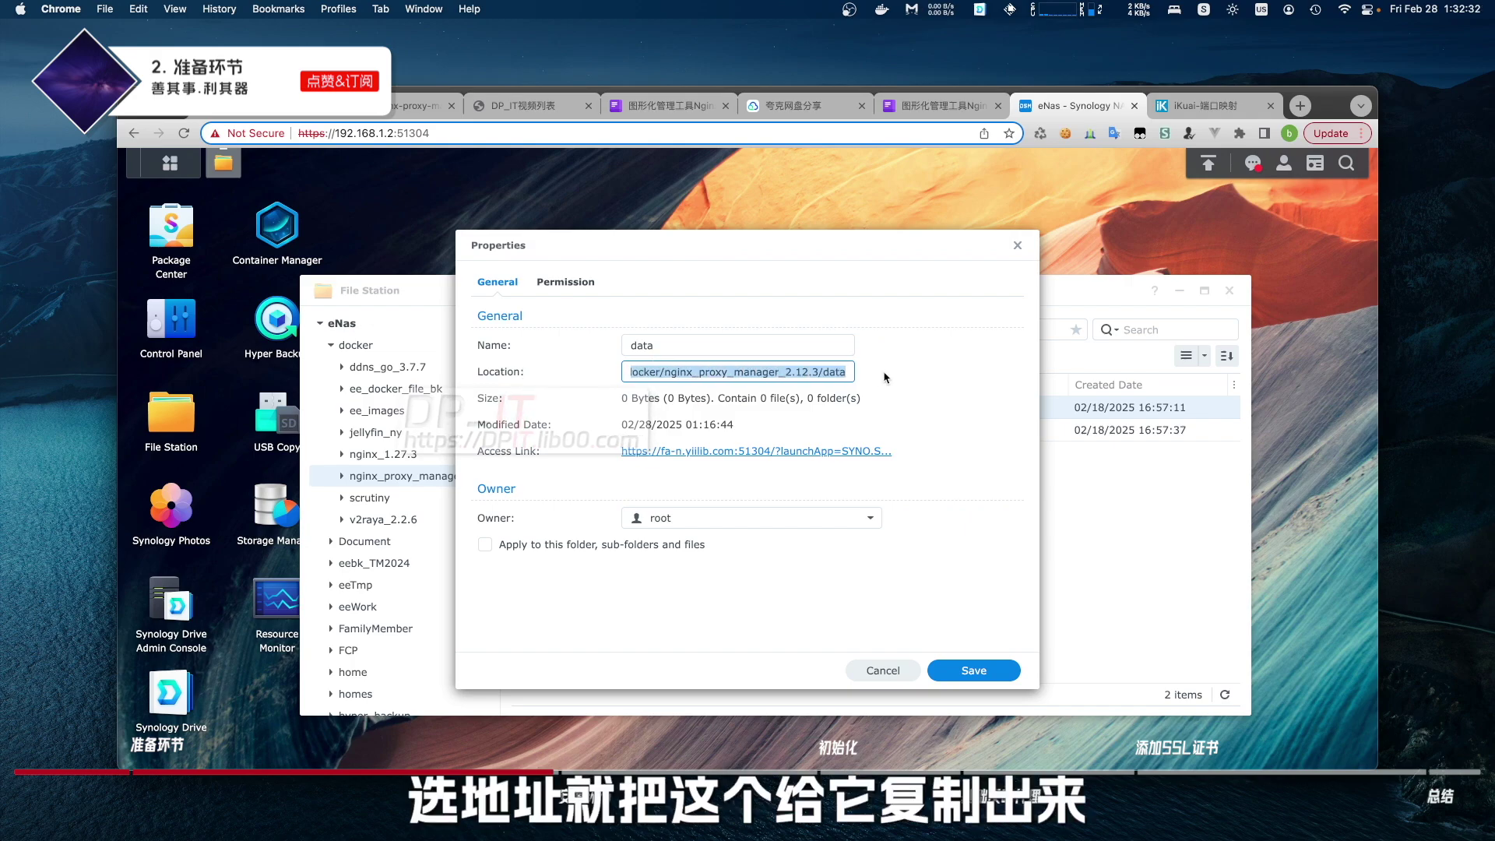
click(1016, 246)
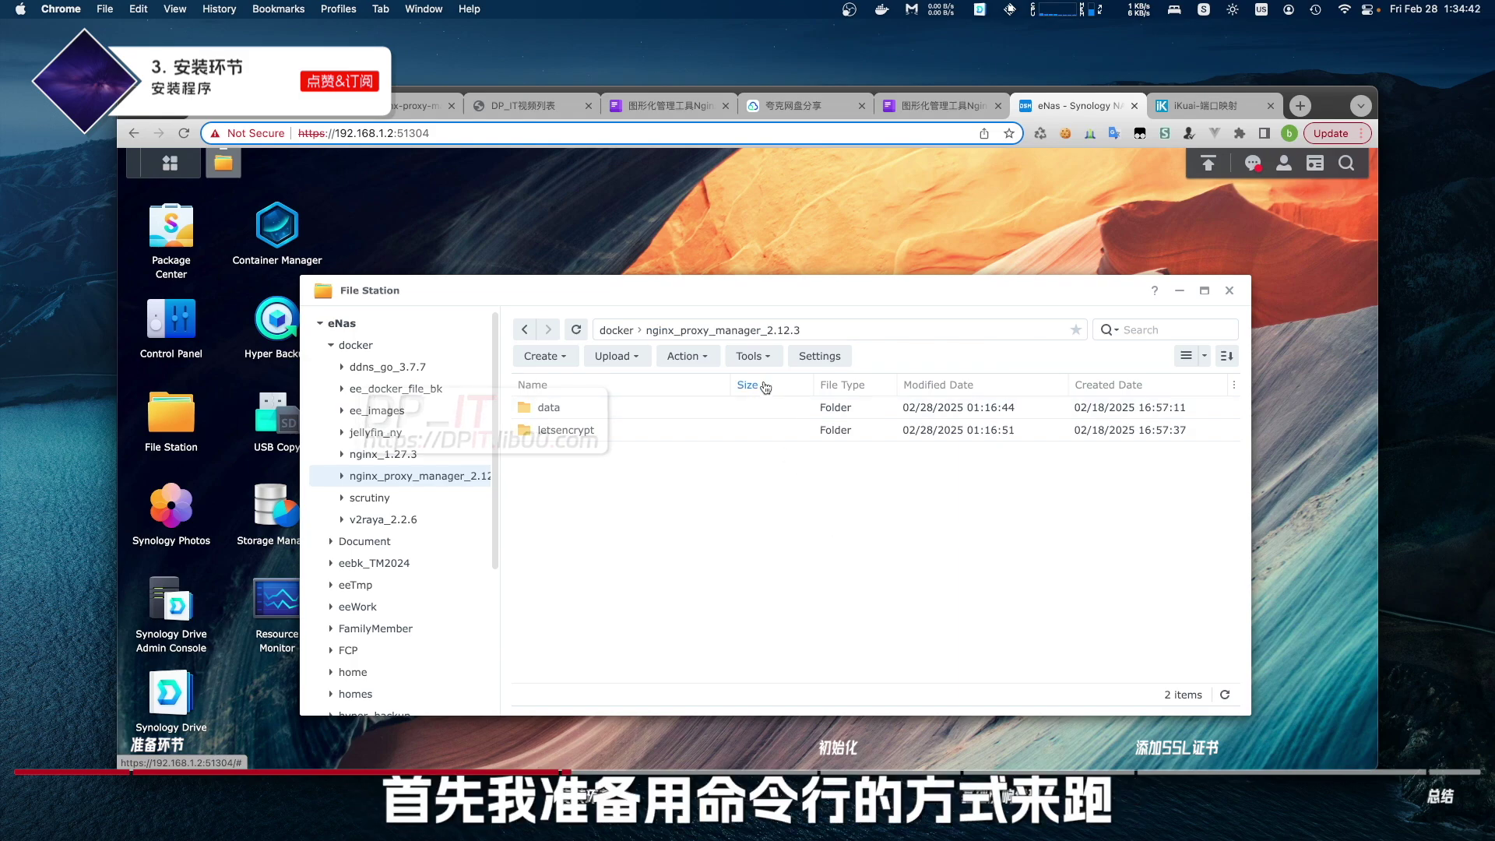
Step: In the tutorial document, examine the fixed options and the container name in the section 3.1 docker run command
click(667, 107)
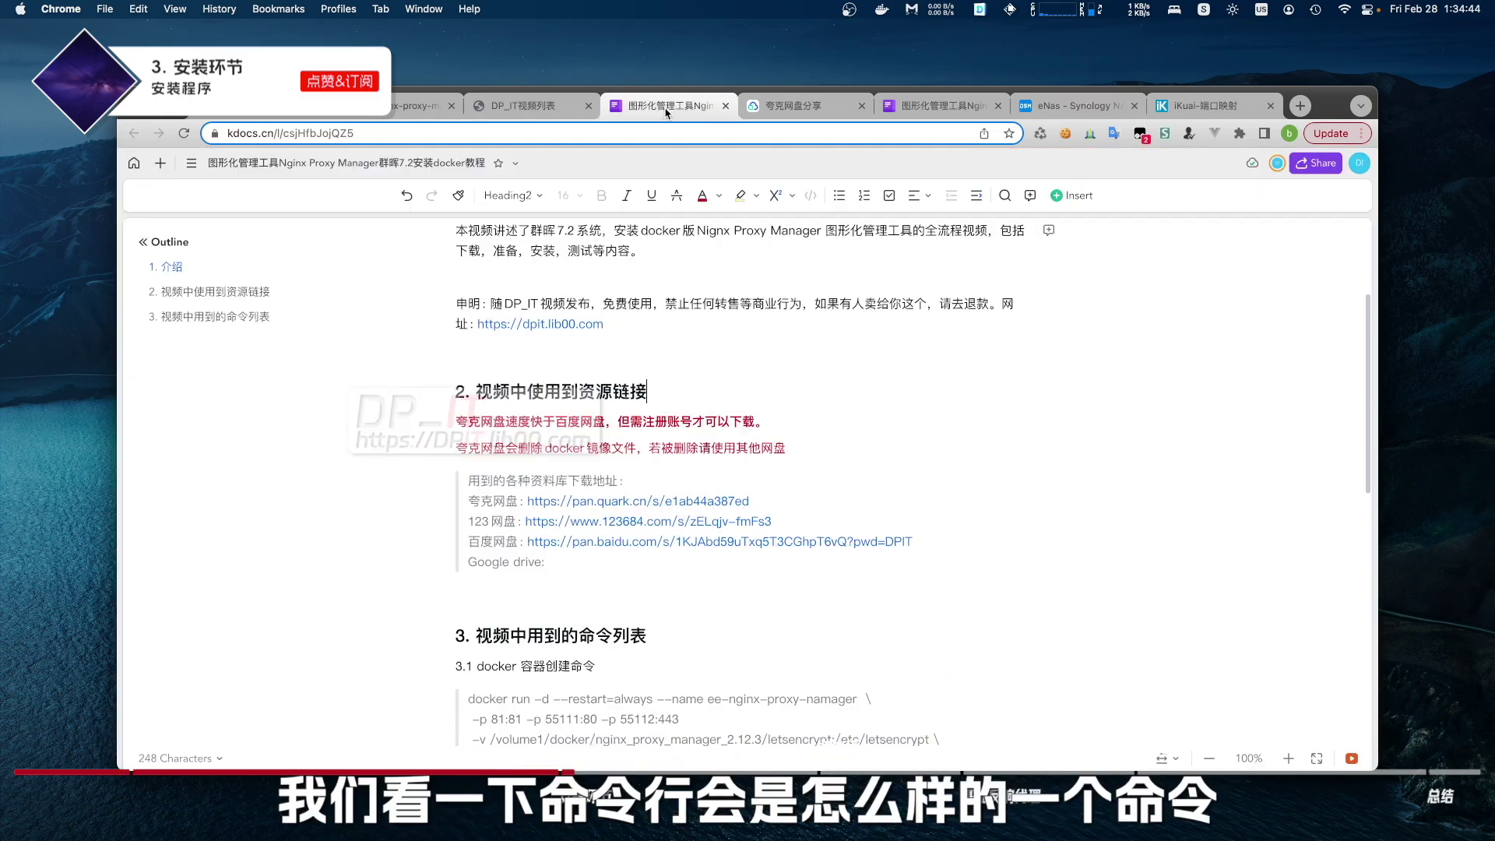
scroll(771, 555, down, 3)
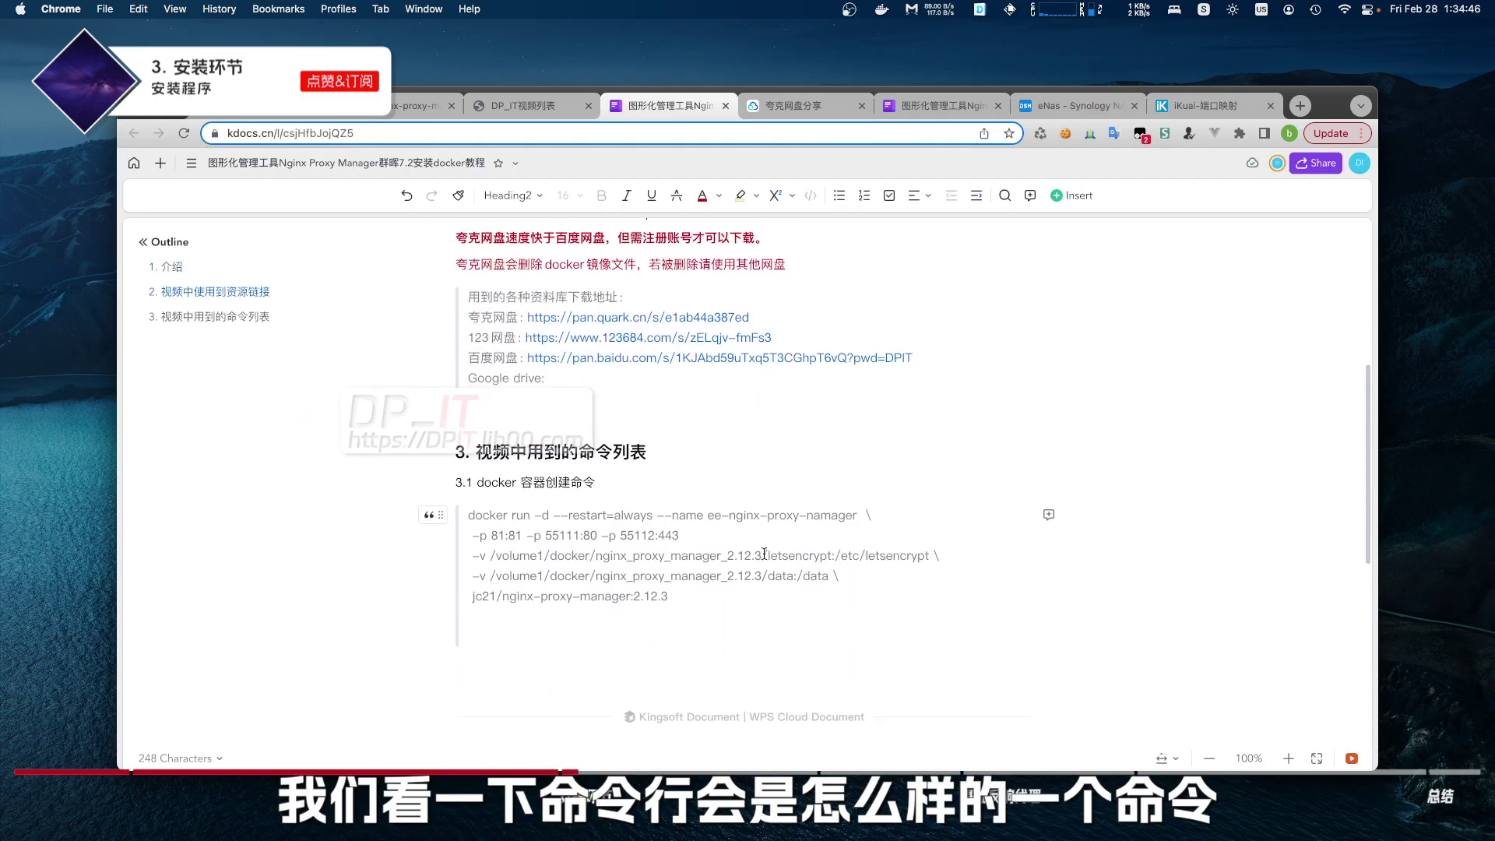
drag(465, 499, 761, 577)
click(693, 579)
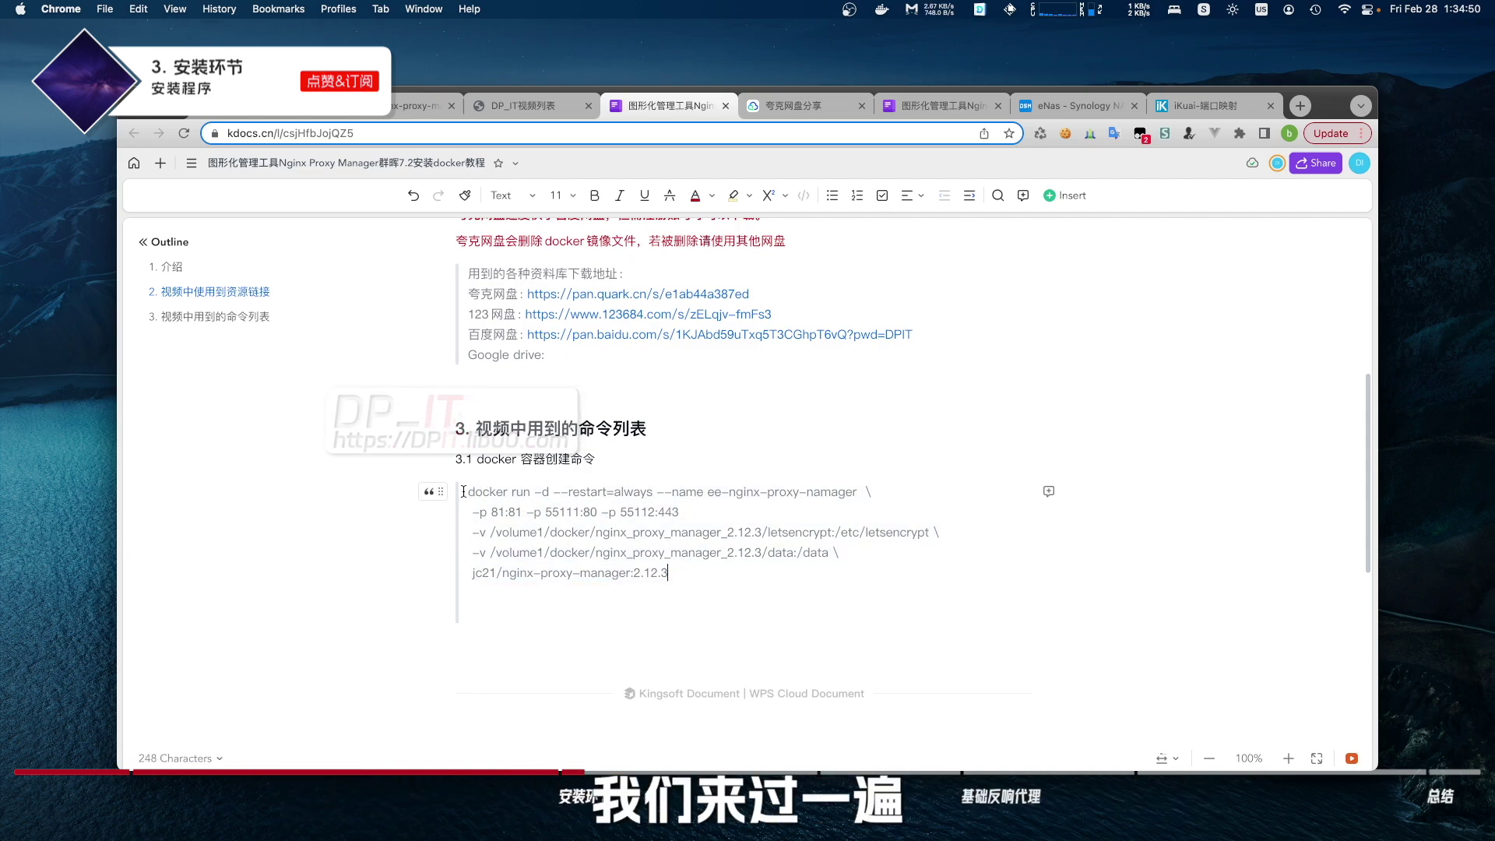
drag(463, 491, 654, 496)
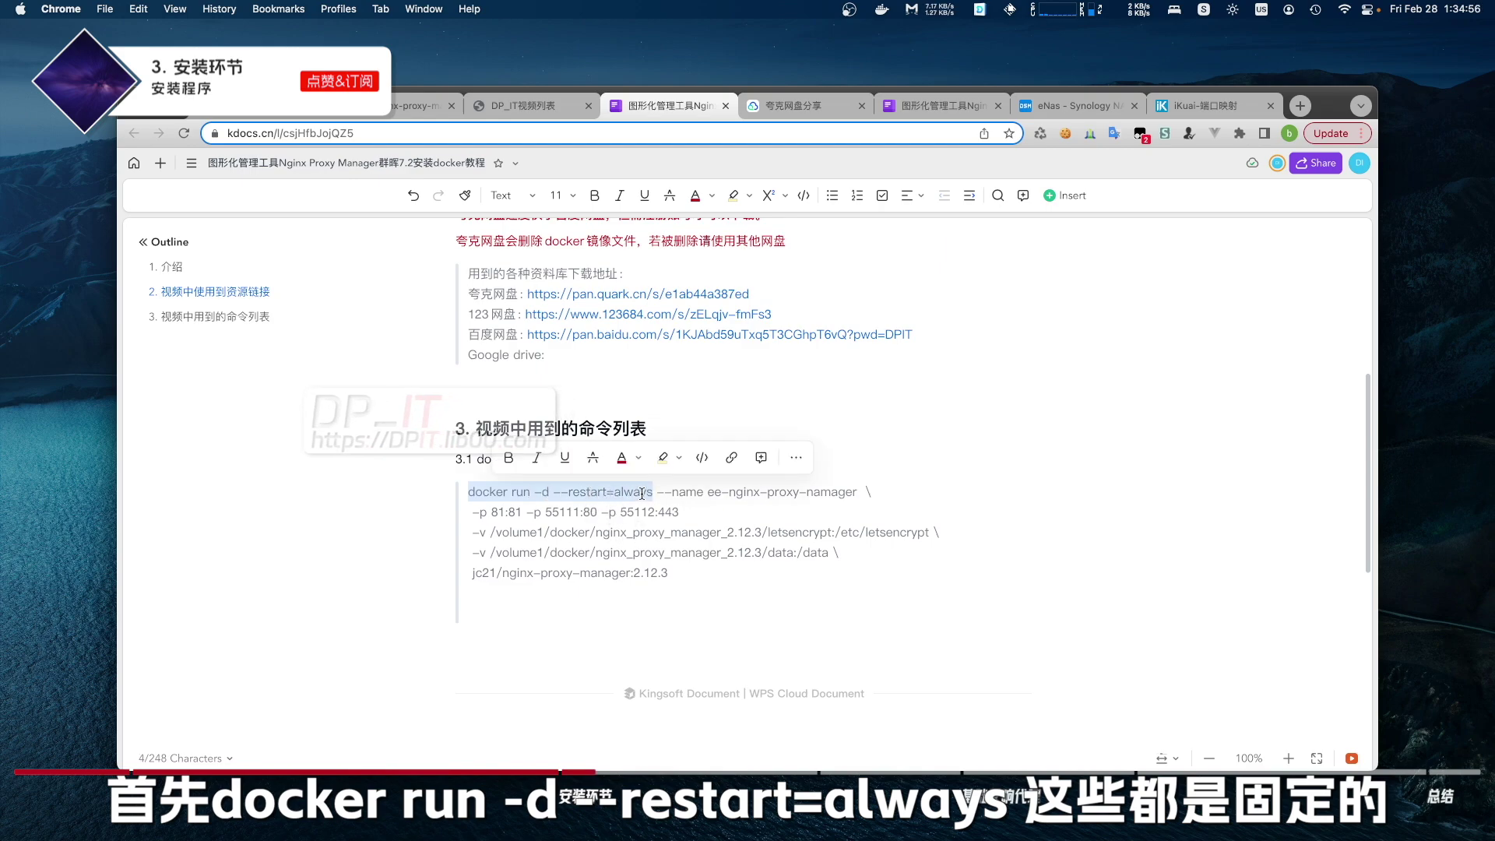
drag(657, 493, 860, 493)
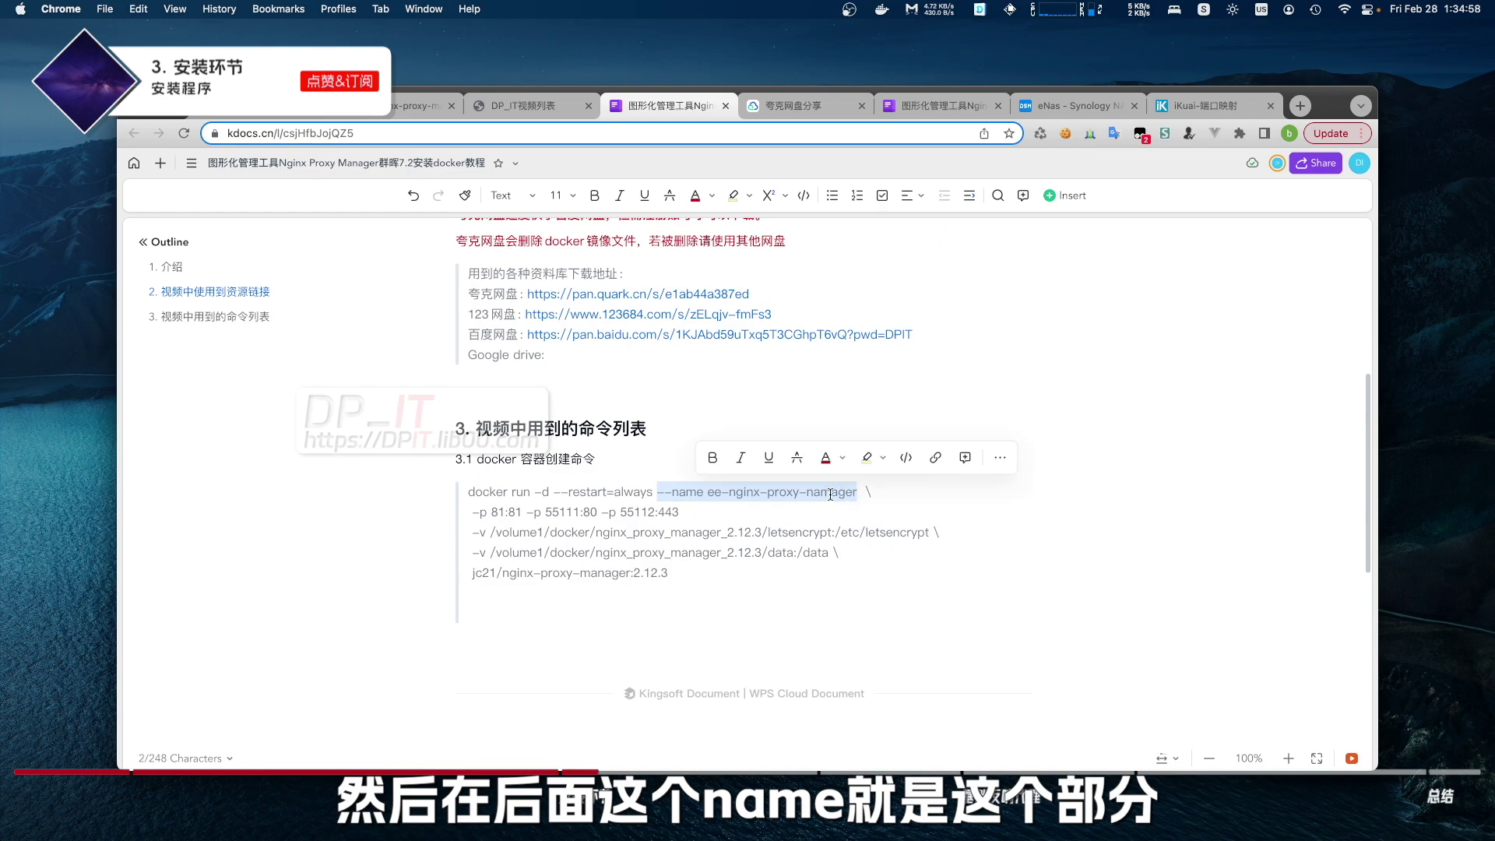
click(707, 491)
shift+click(857, 493)
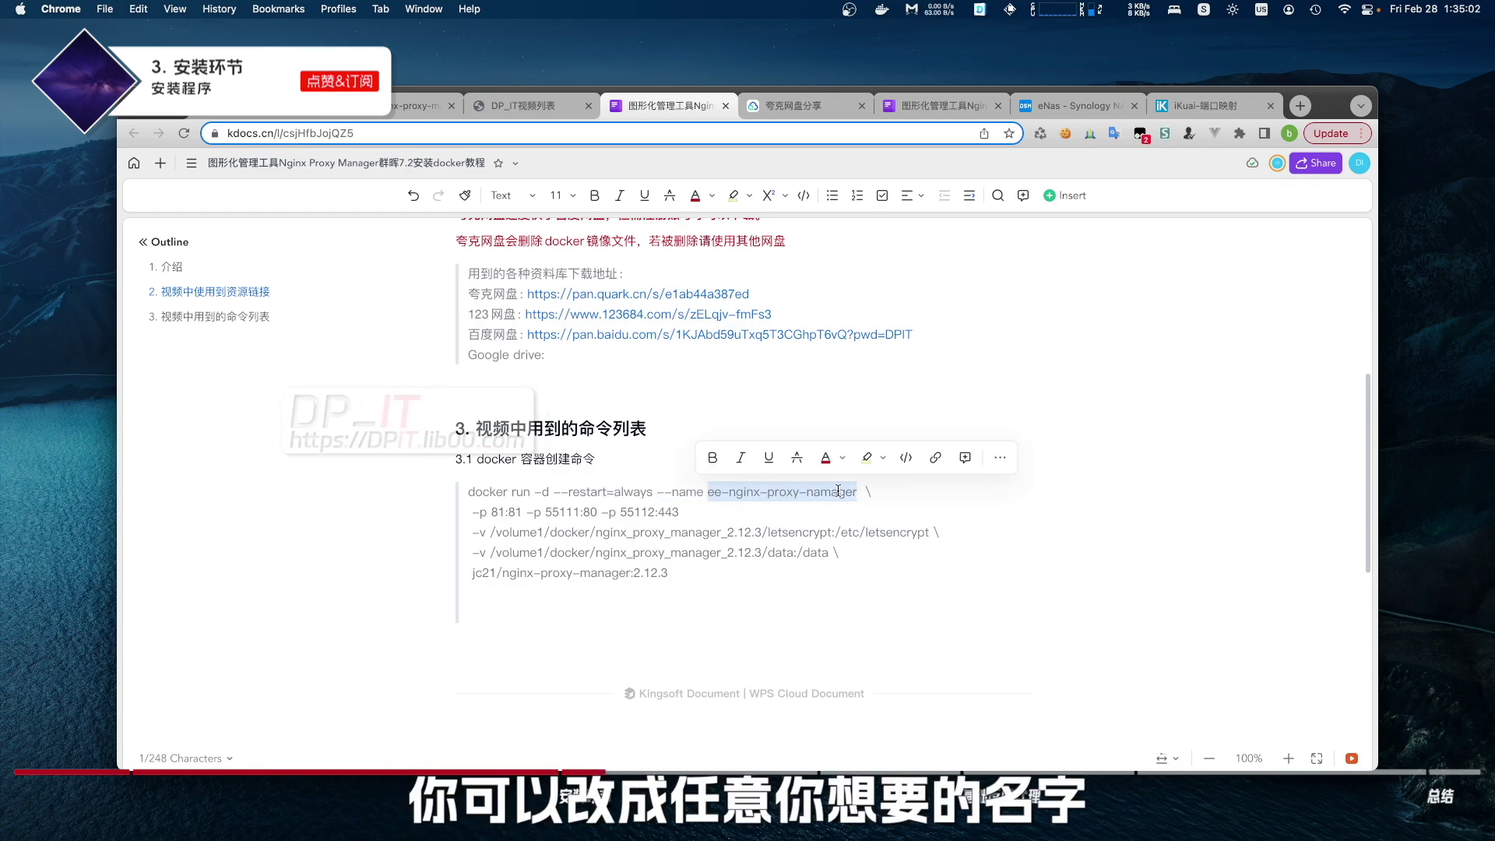
Step: Copy the line-continuation backslash from the command's first line and append it after "-p 55112:443" on the port line
drag(846, 493, 876, 492)
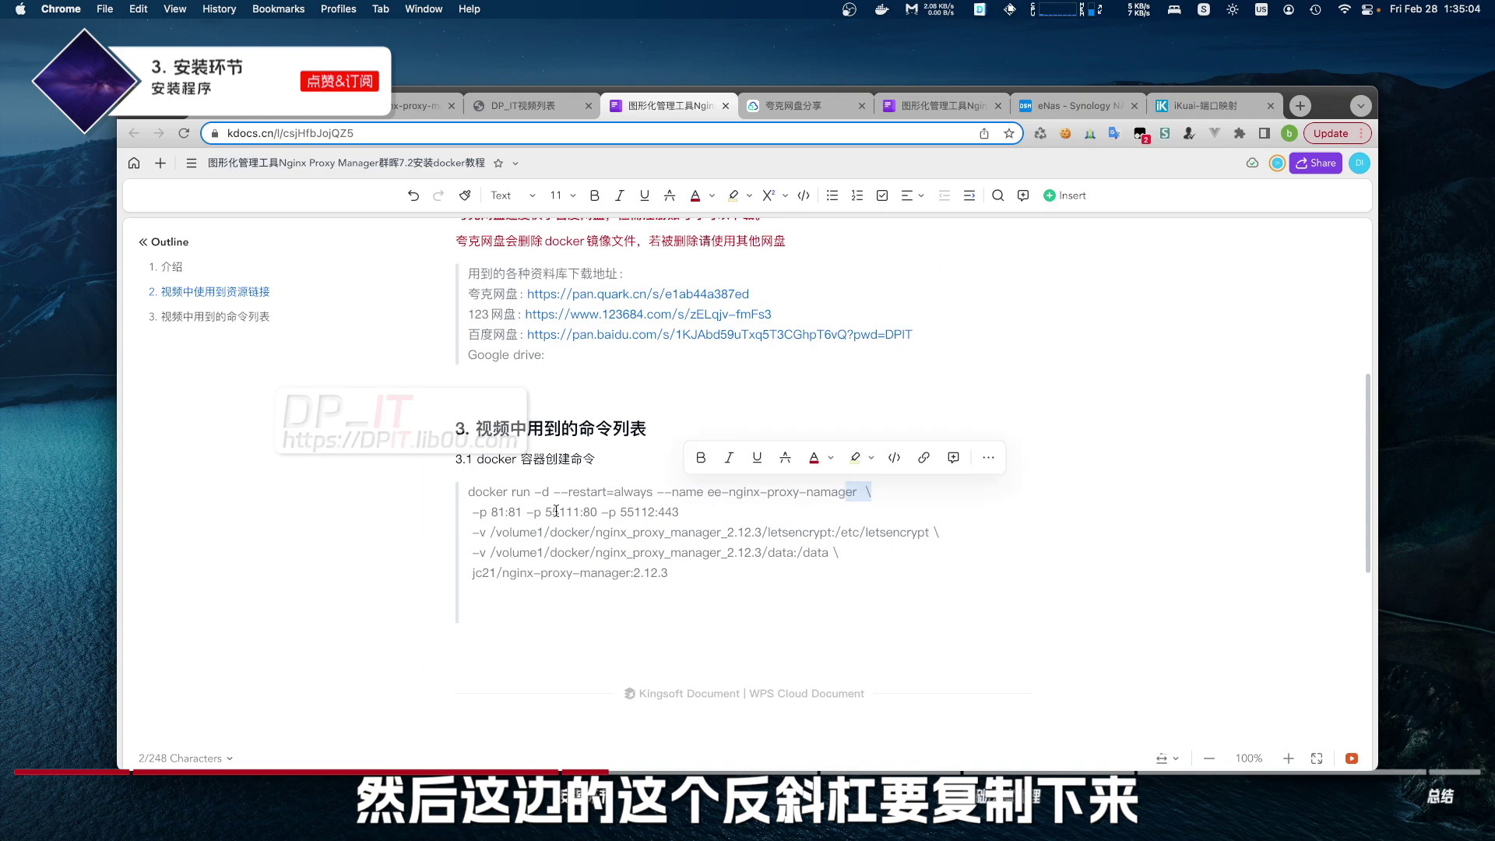
key(cmd+c)
click(726, 511)
key(cmd+v)
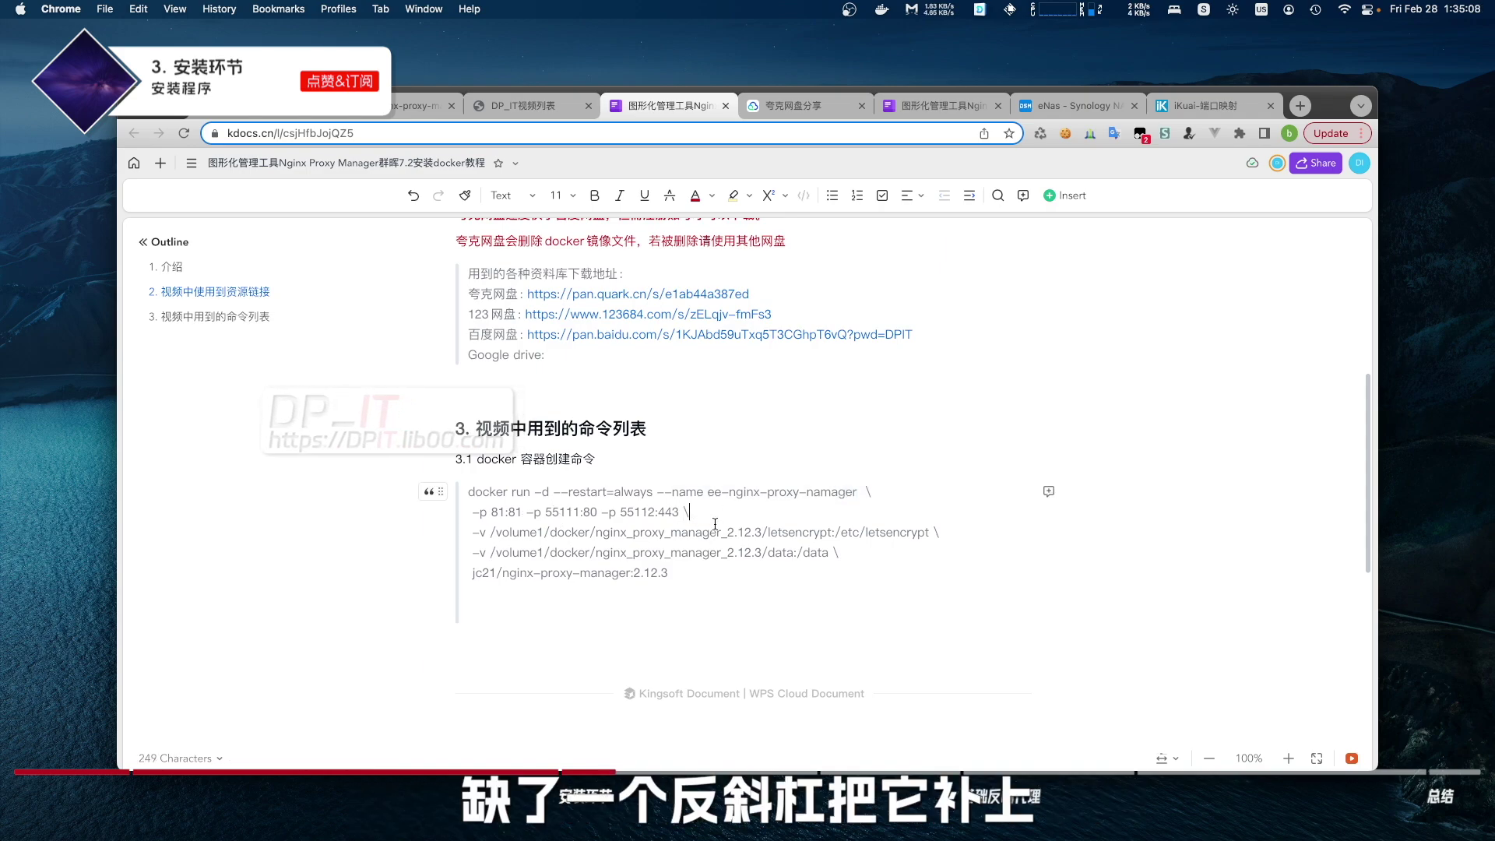
Step: Examine the three port mappings in the docker run command, 81:81, 55111:80 and 55112:443
drag(481, 514, 680, 514)
click(681, 514)
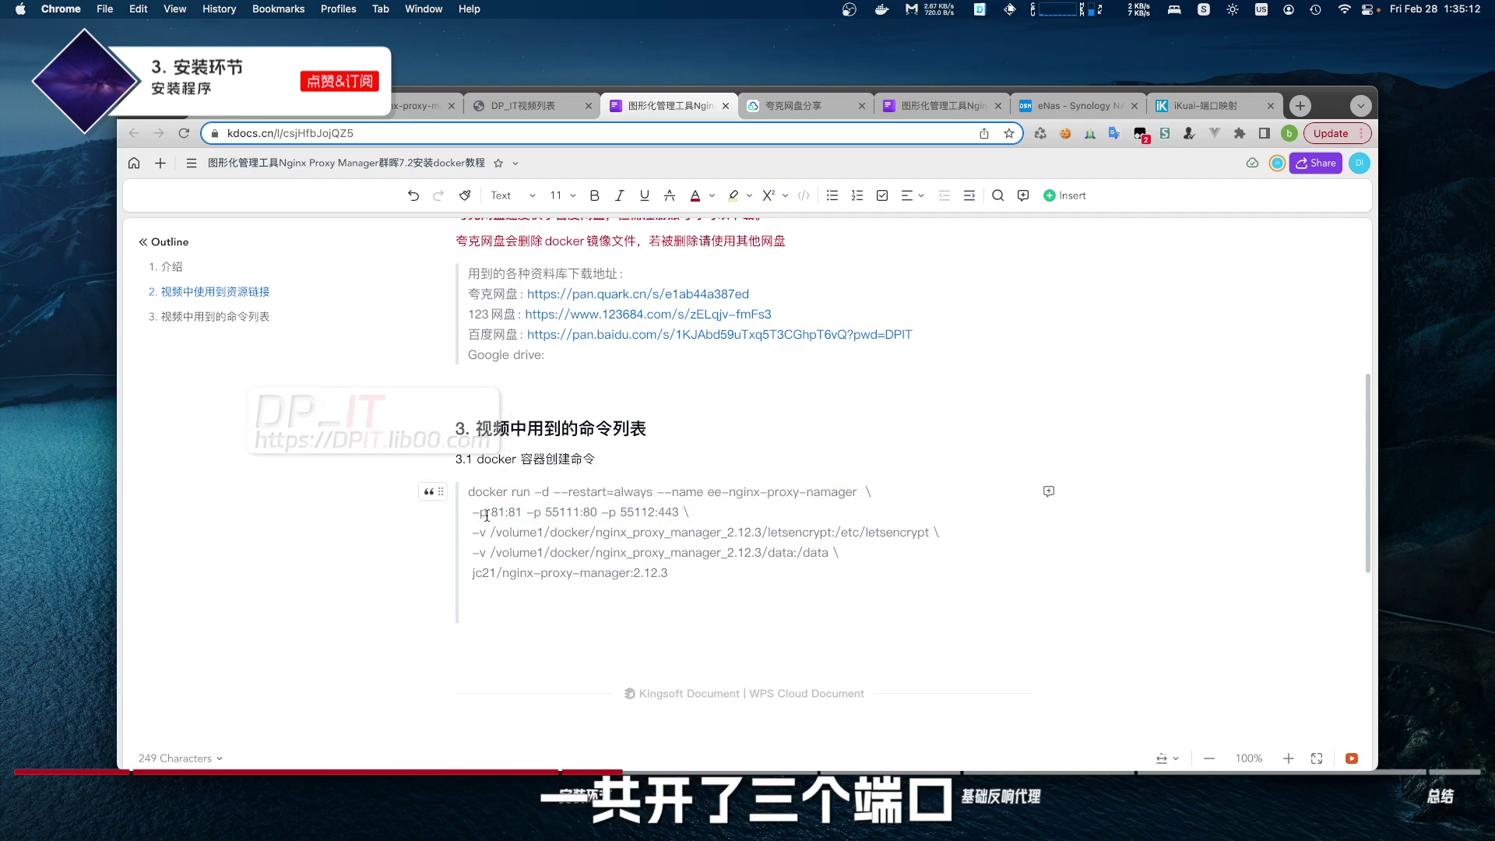
drag(491, 514, 597, 513)
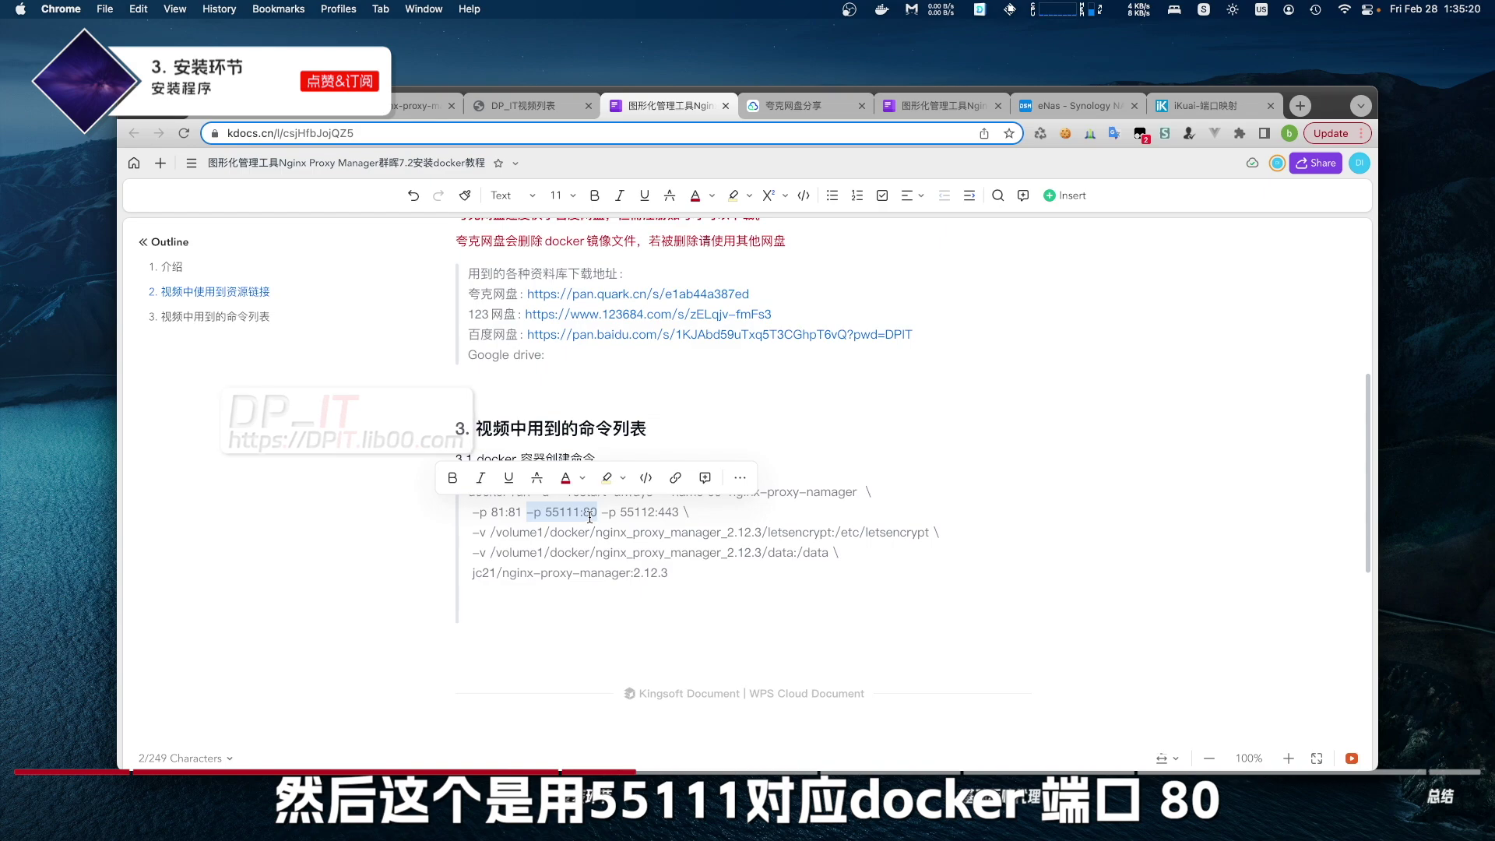
drag(602, 513, 679, 514)
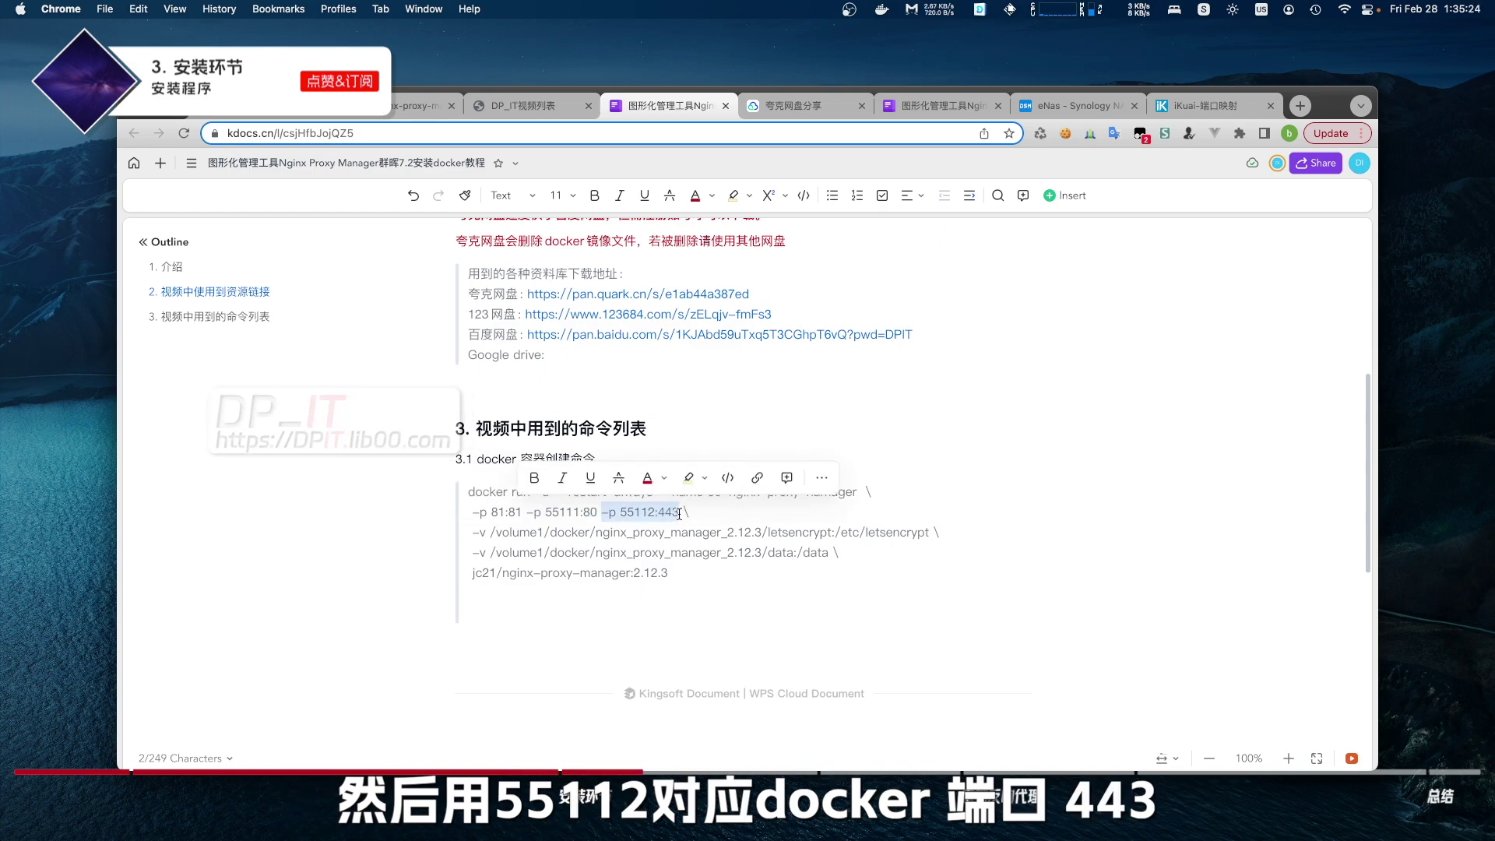
click(598, 513)
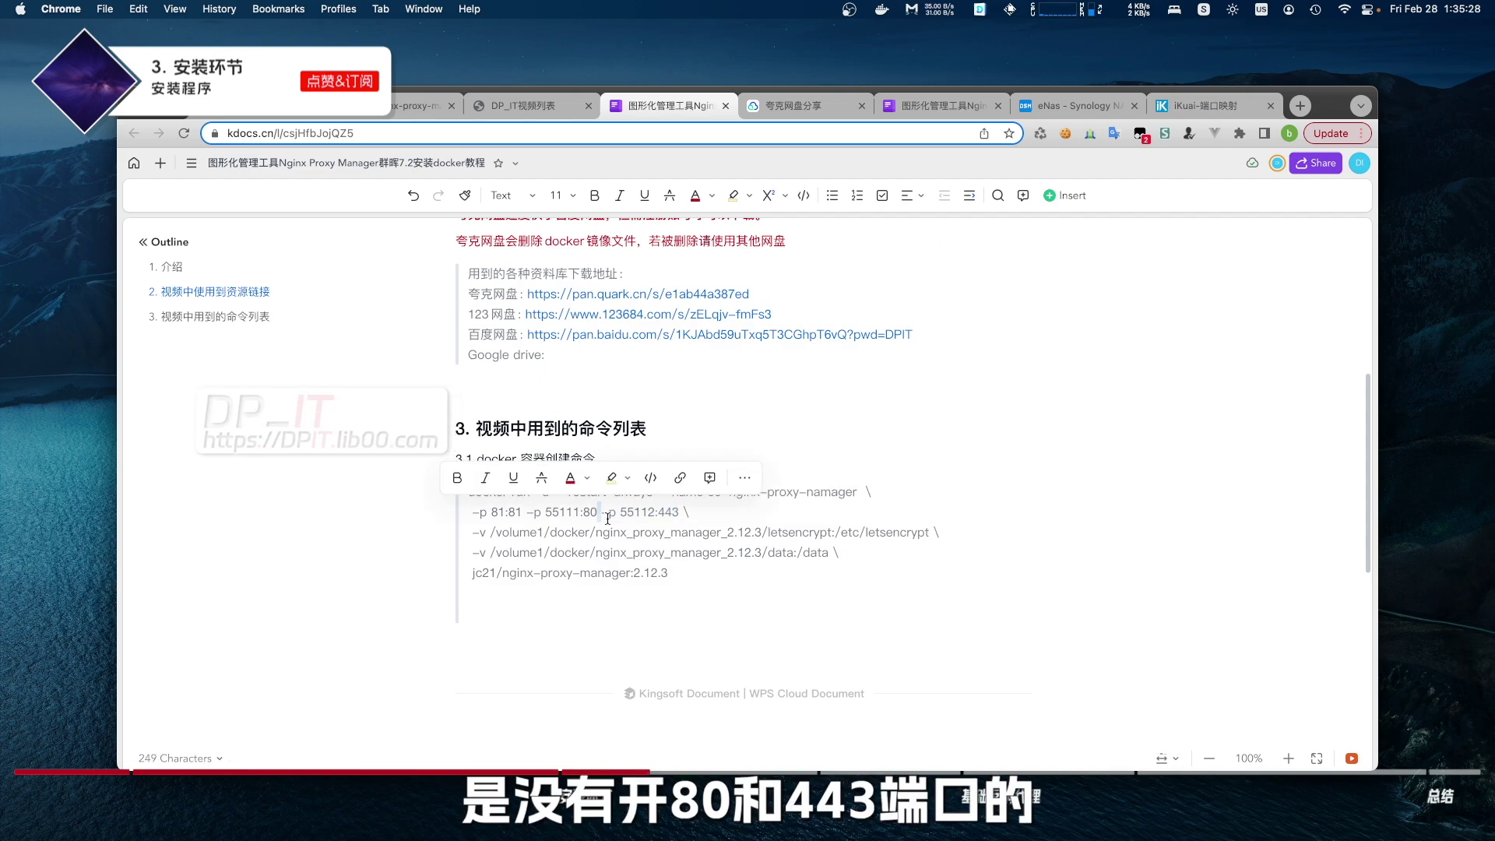
drag(697, 512, 526, 512)
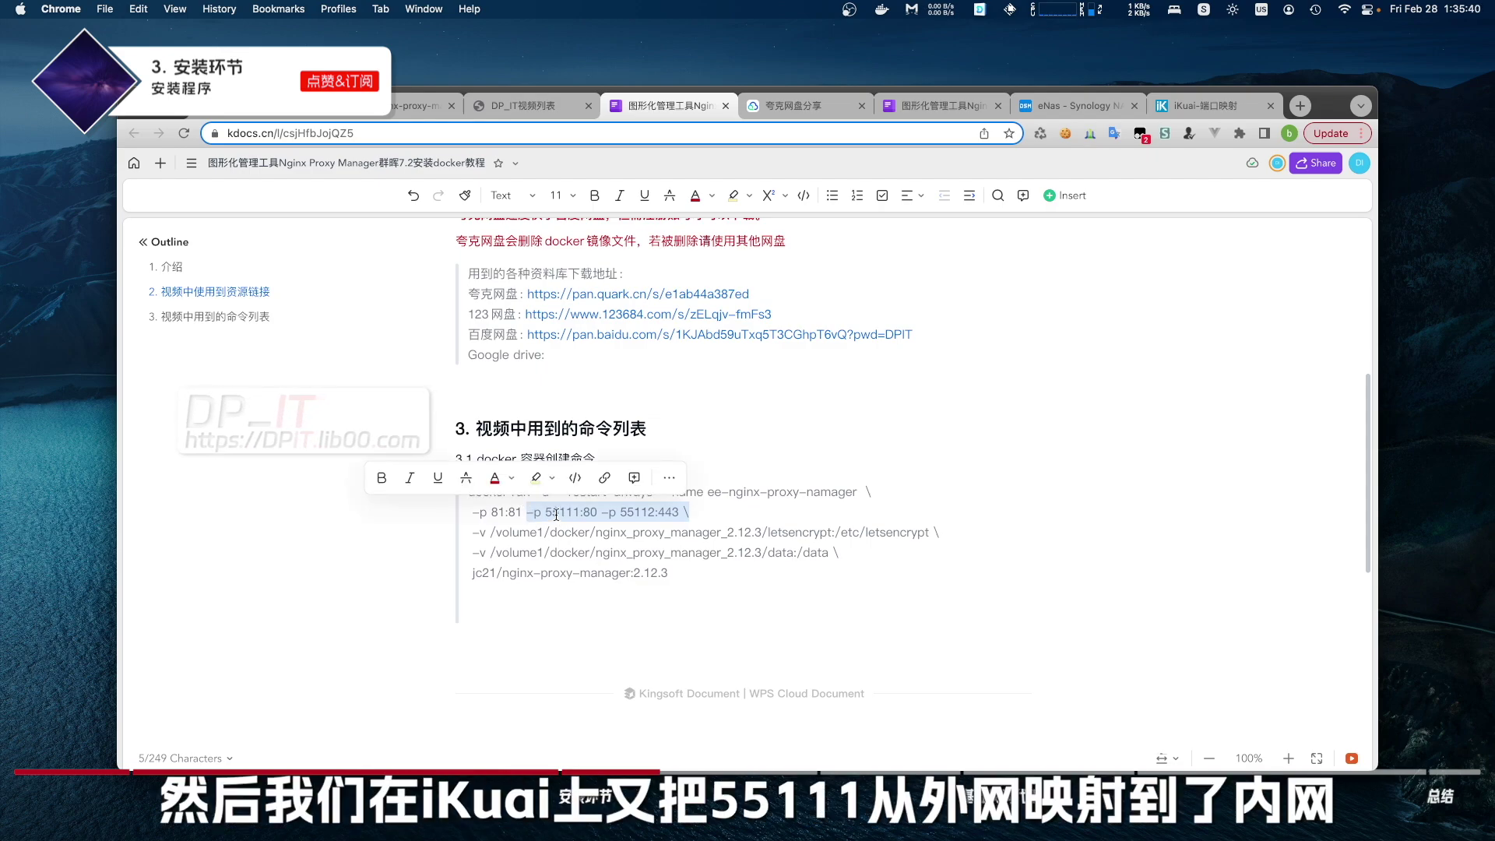
click(547, 511)
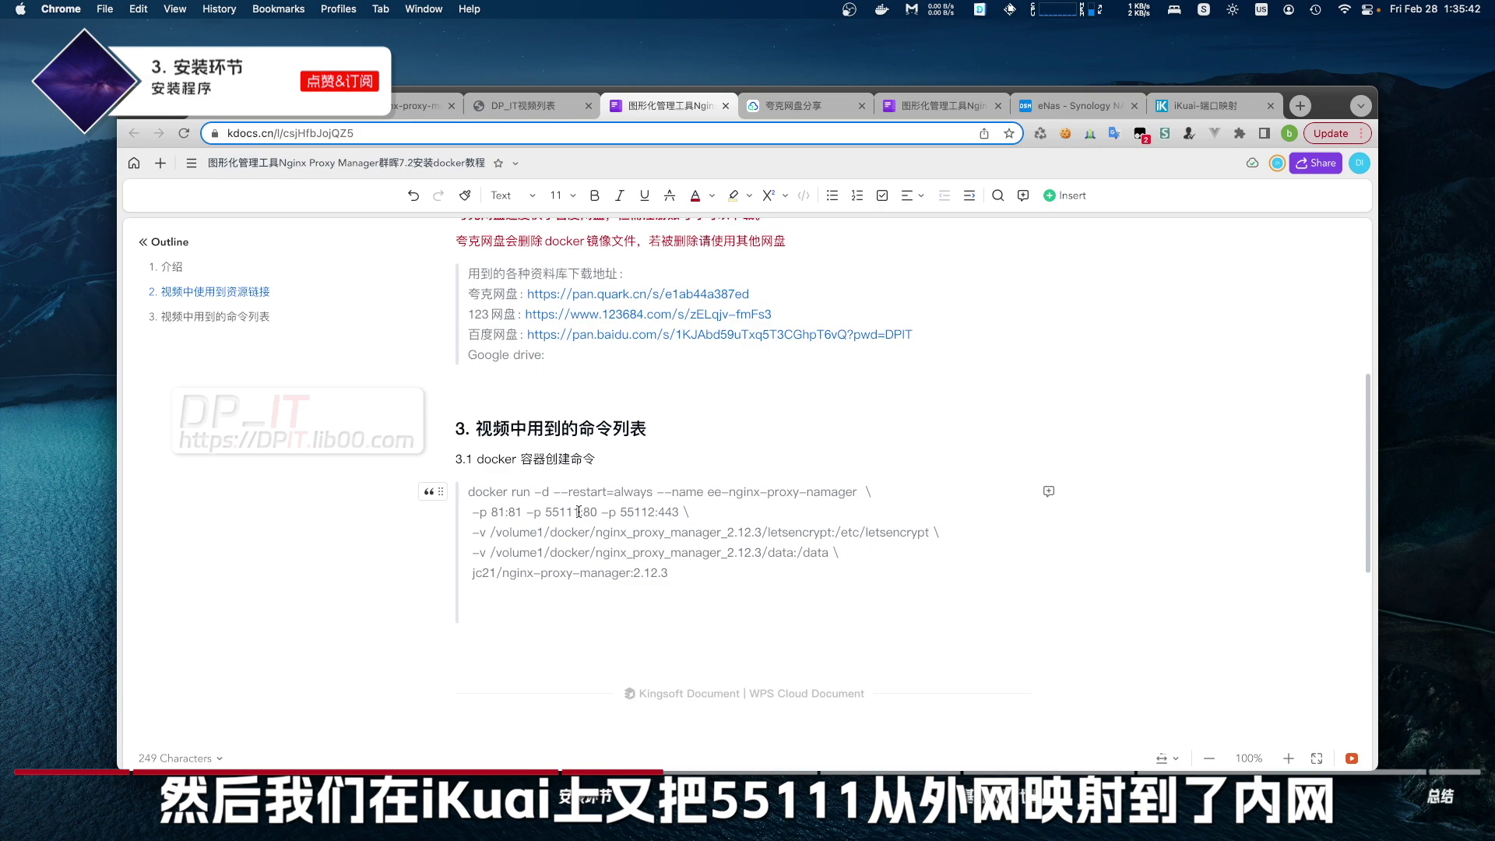
double_click(579, 512)
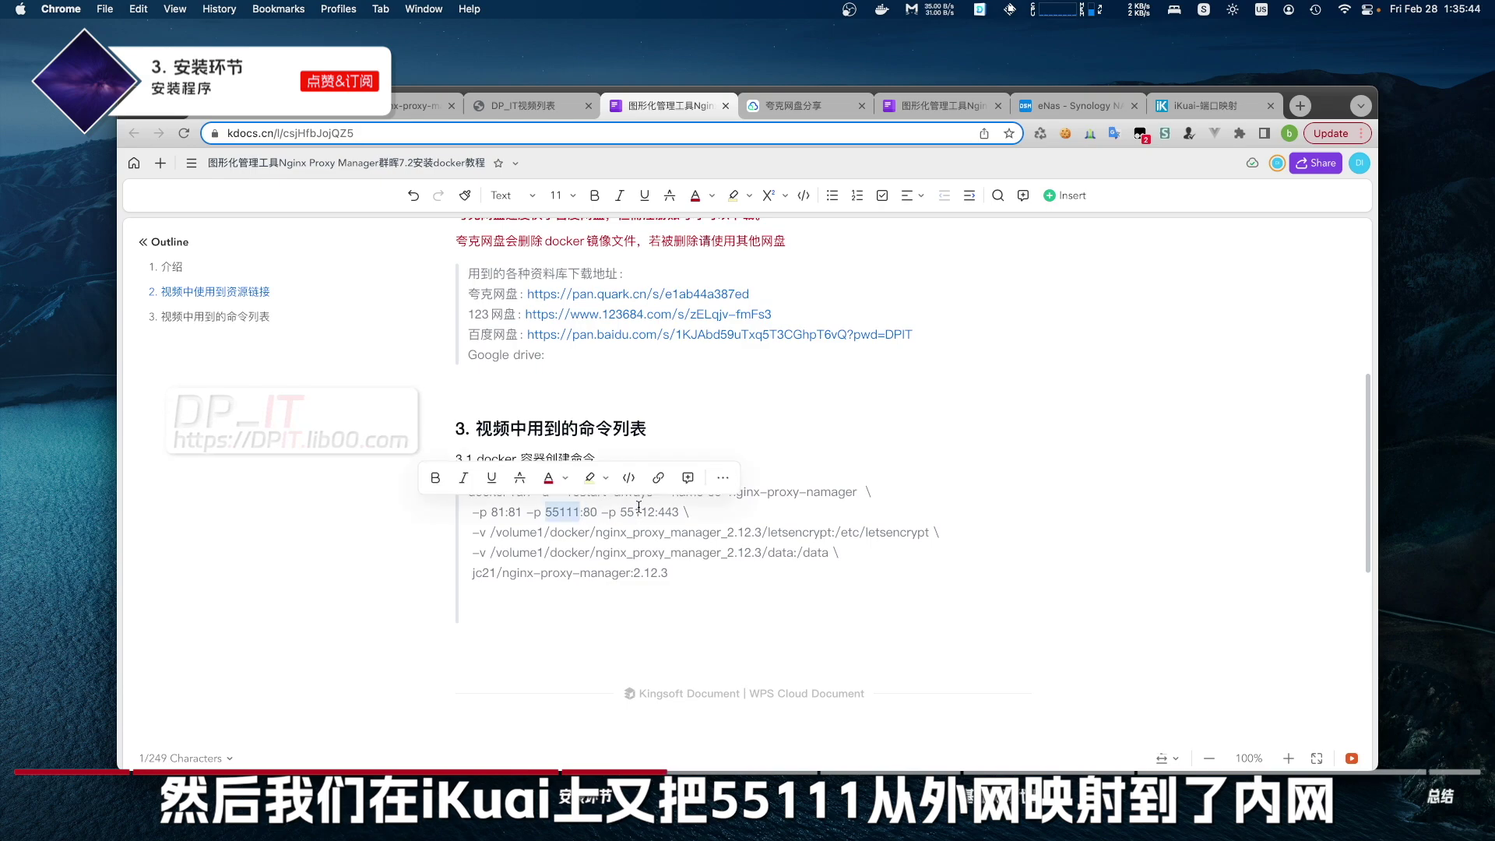
Step: Examine the two volume mapping lines and highlight the NAS-side path of the letsencrypt folder
drag(690, 512, 853, 553)
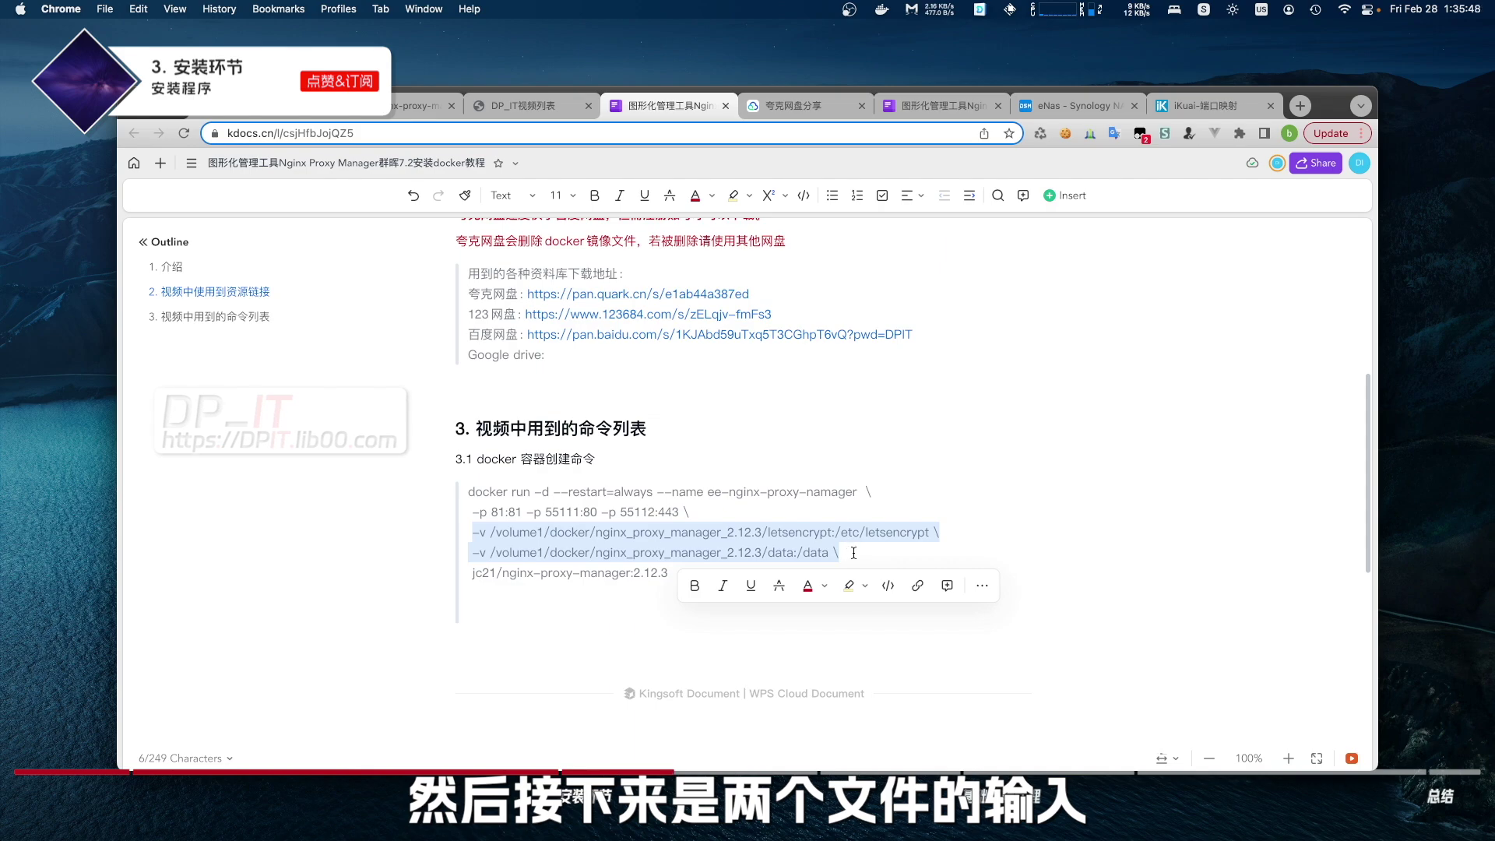
click(854, 553)
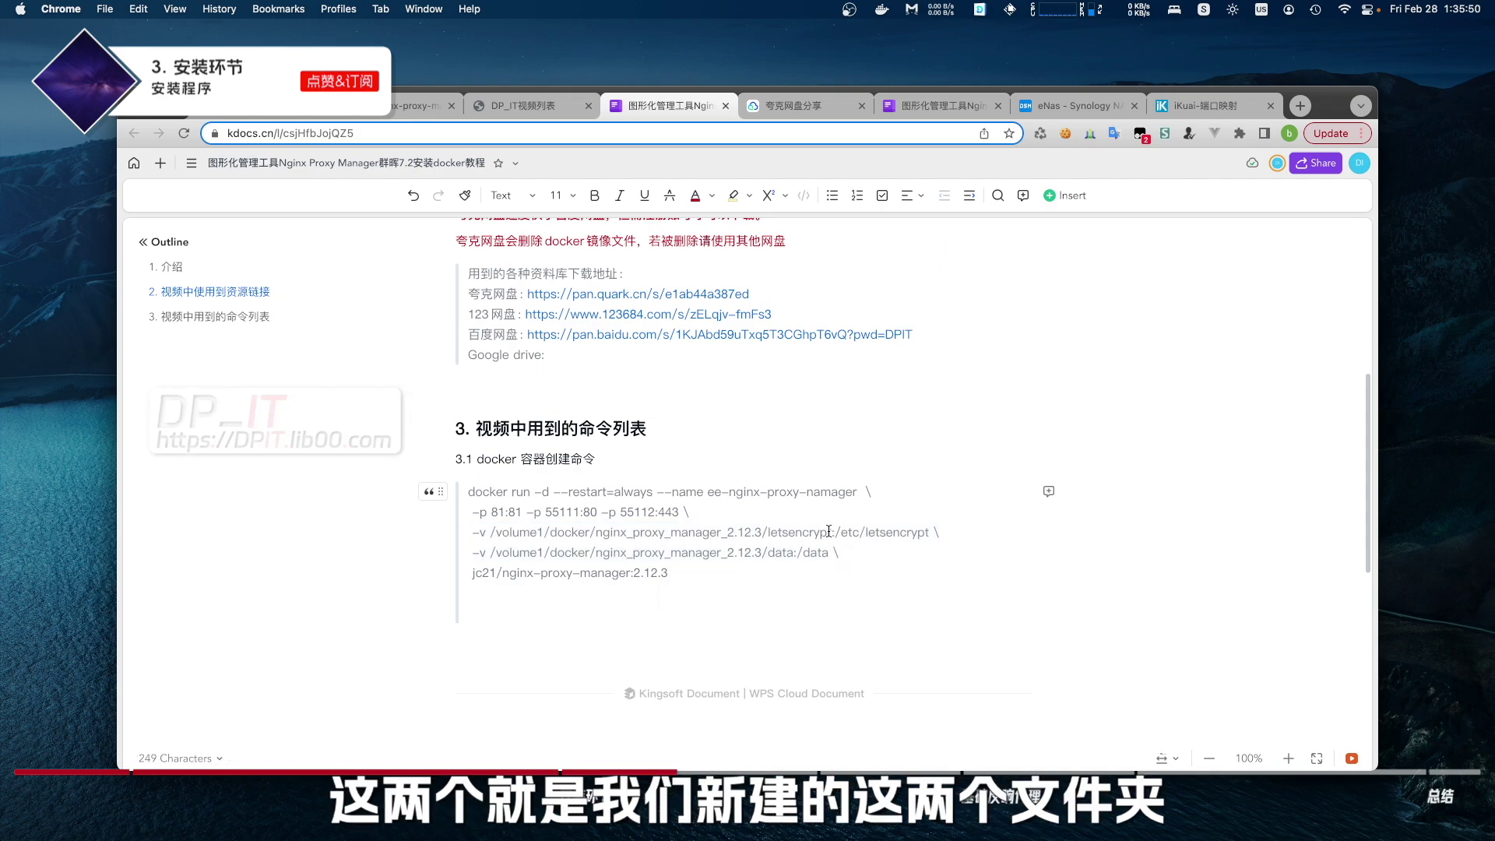
mouse_move(833, 532)
mouse_down()
mouse_move(469, 536)
mouse_move(842, 534)
mouse_up()
click(484, 536)
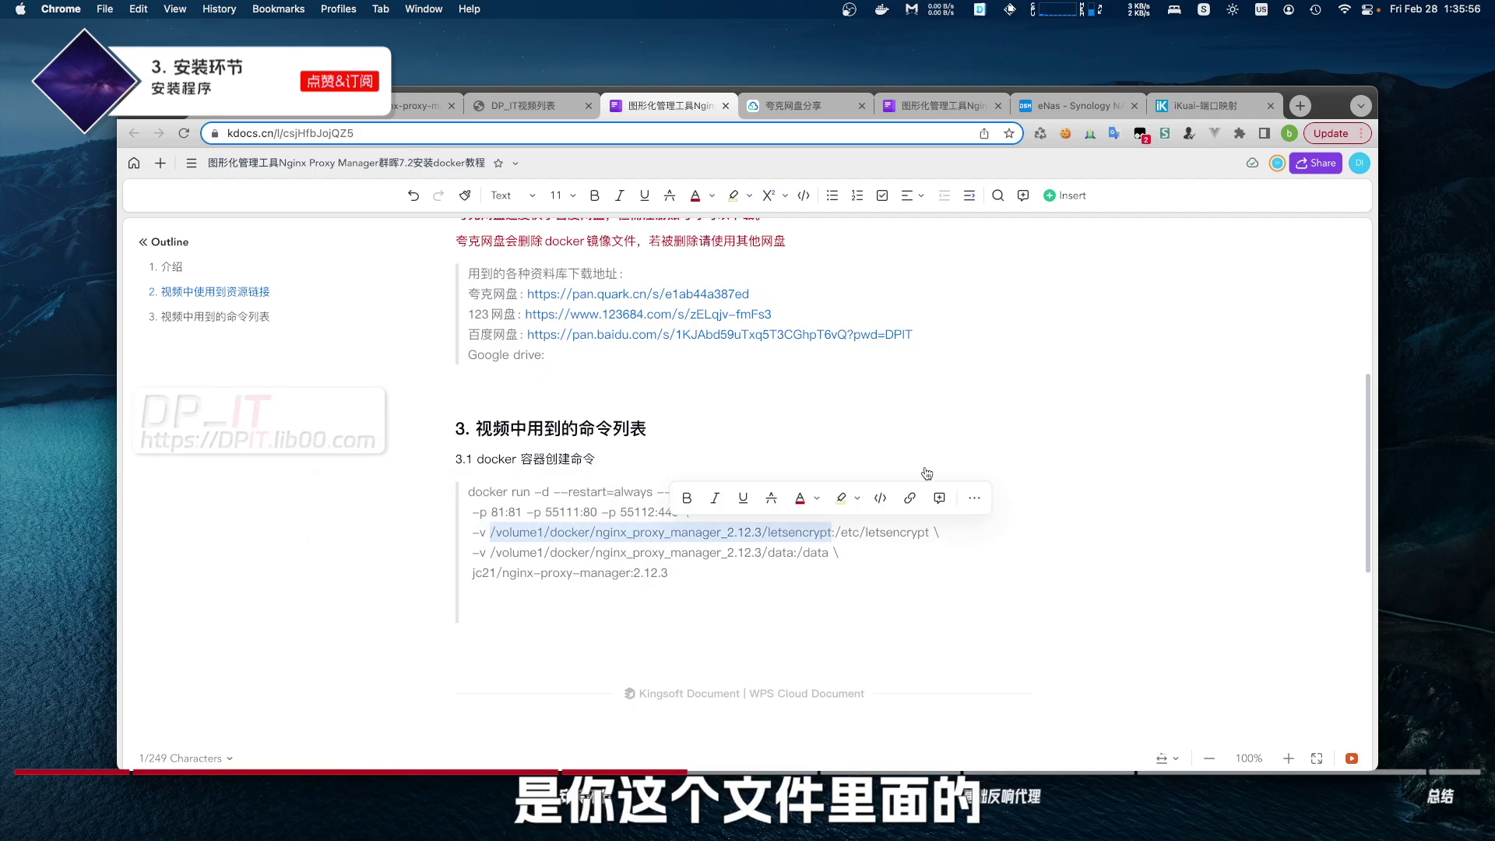
Step: View the letsencrypt folder's properties in File Station and select its full location path
click(1075, 105)
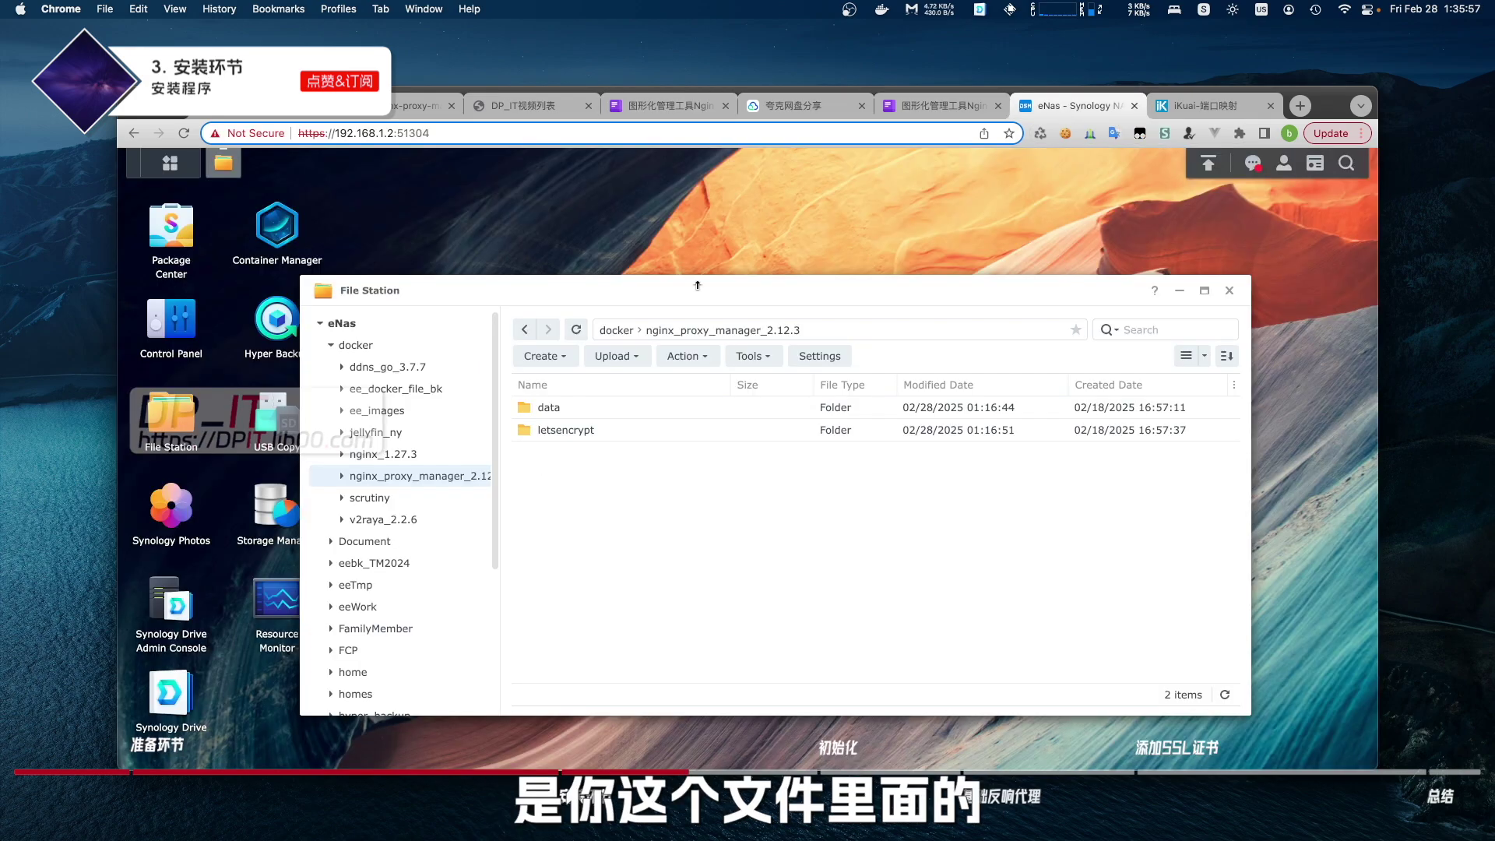
right_click(594, 432)
click(686, 711)
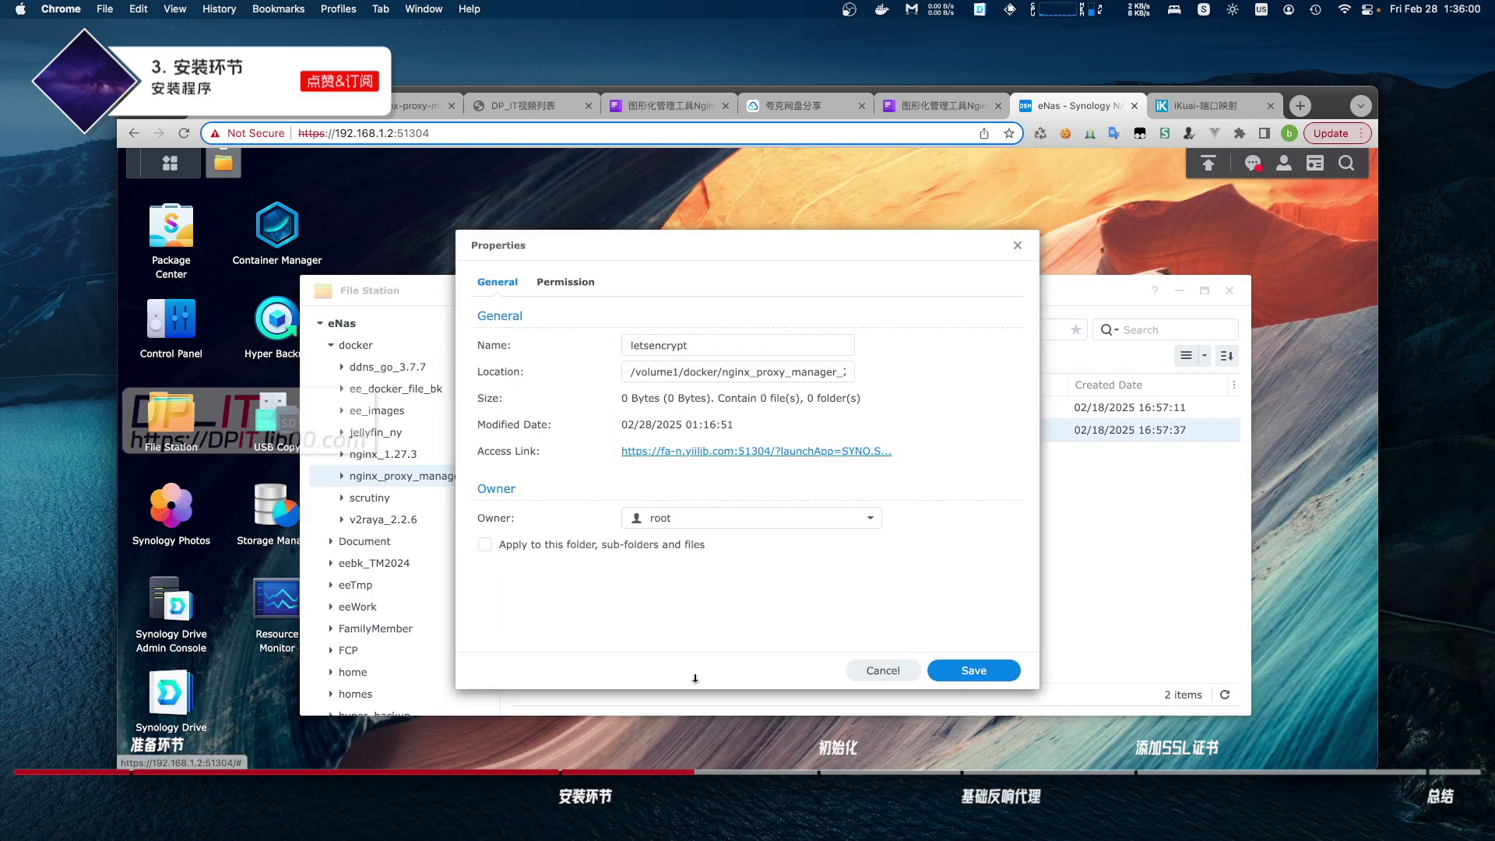
drag(629, 371, 906, 379)
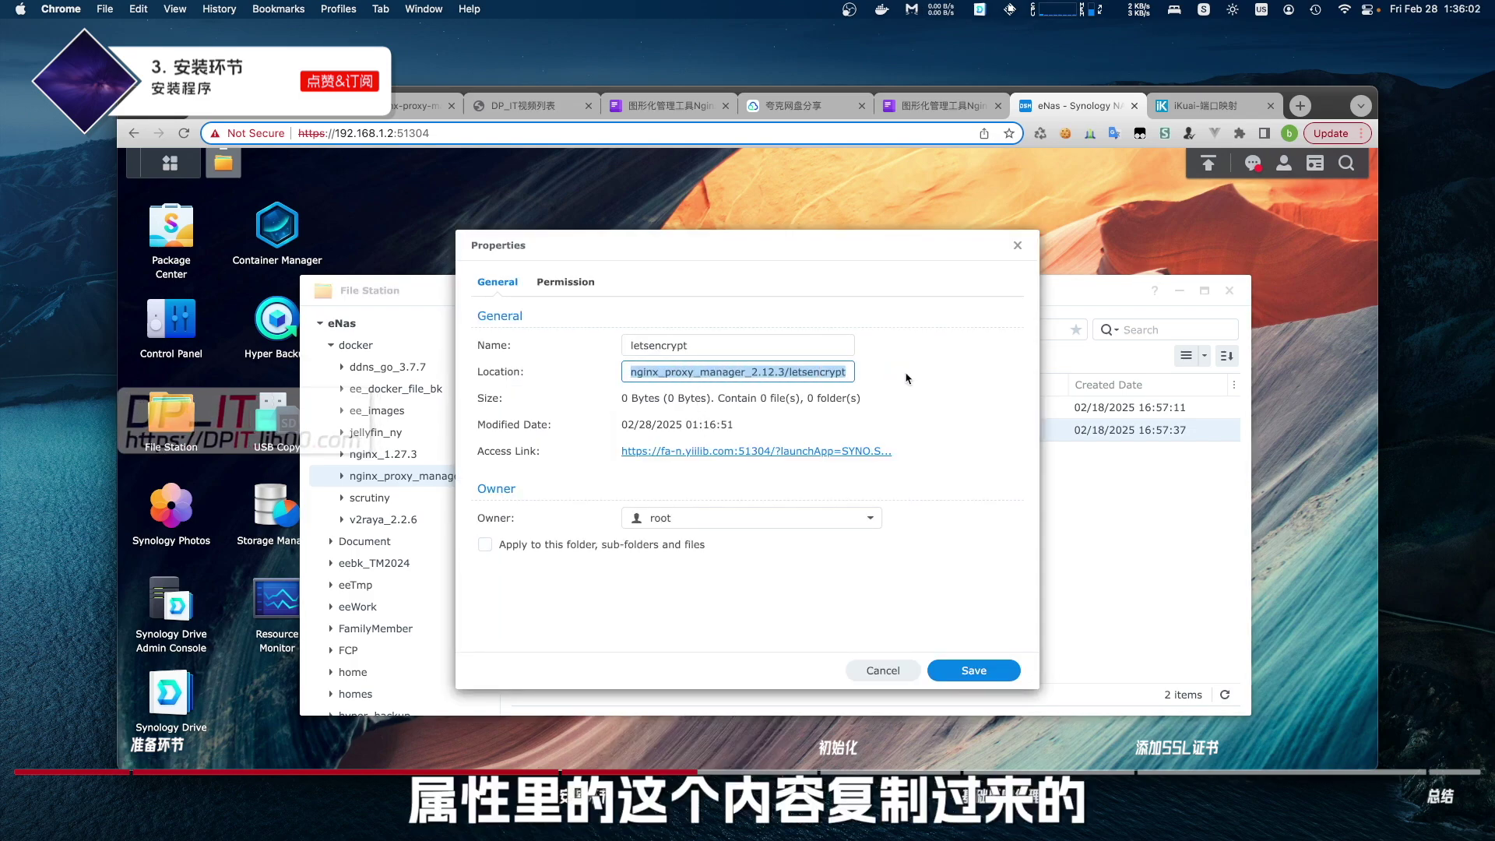
Step: Back in the tutorial document, examine the container-side paths /etc/letsencrypt and /data in the volume mappings
click(938, 105)
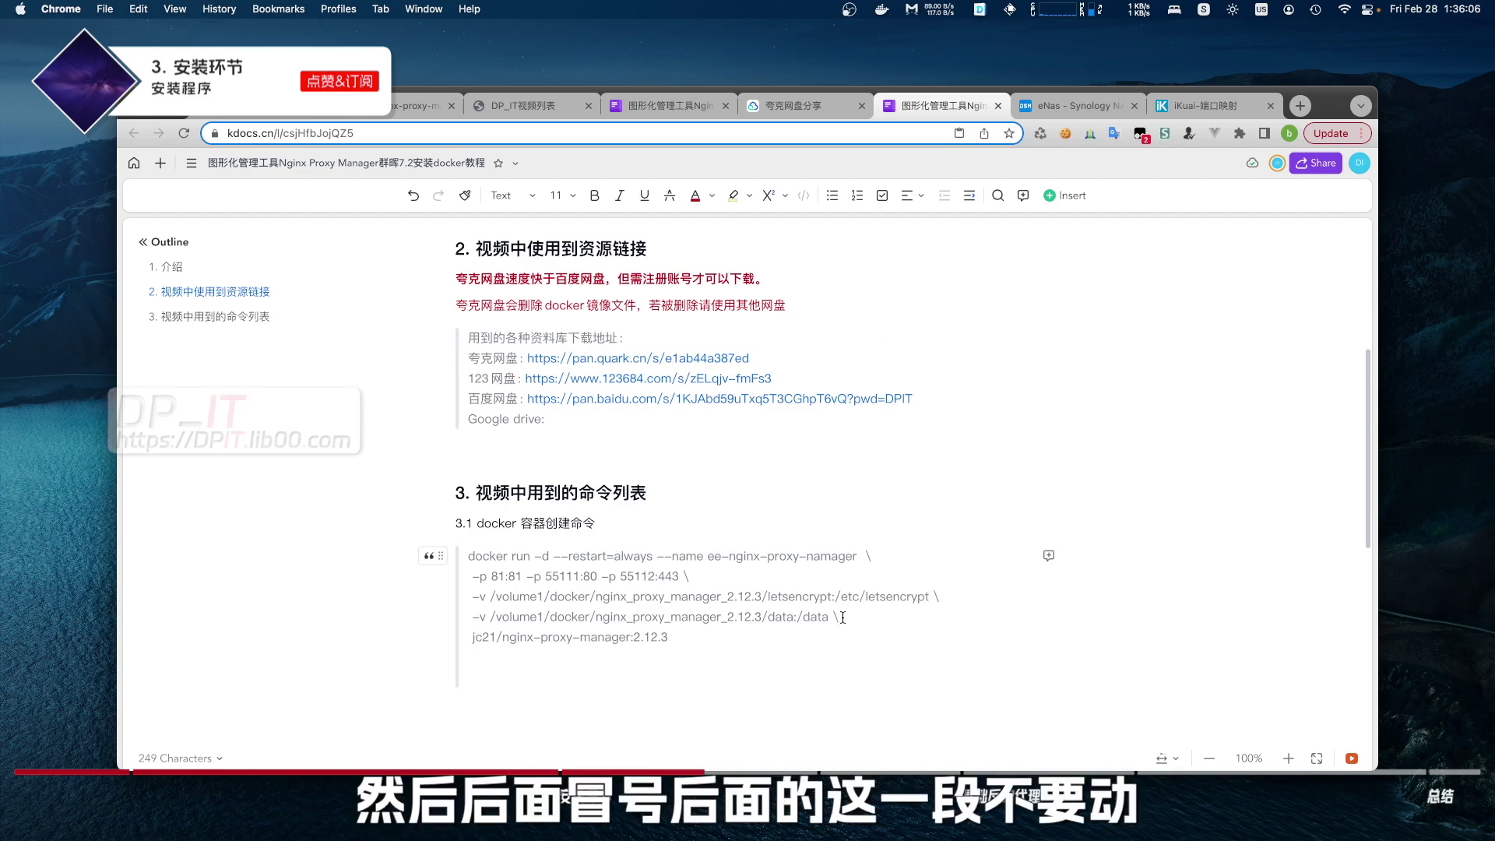
drag(834, 598, 940, 599)
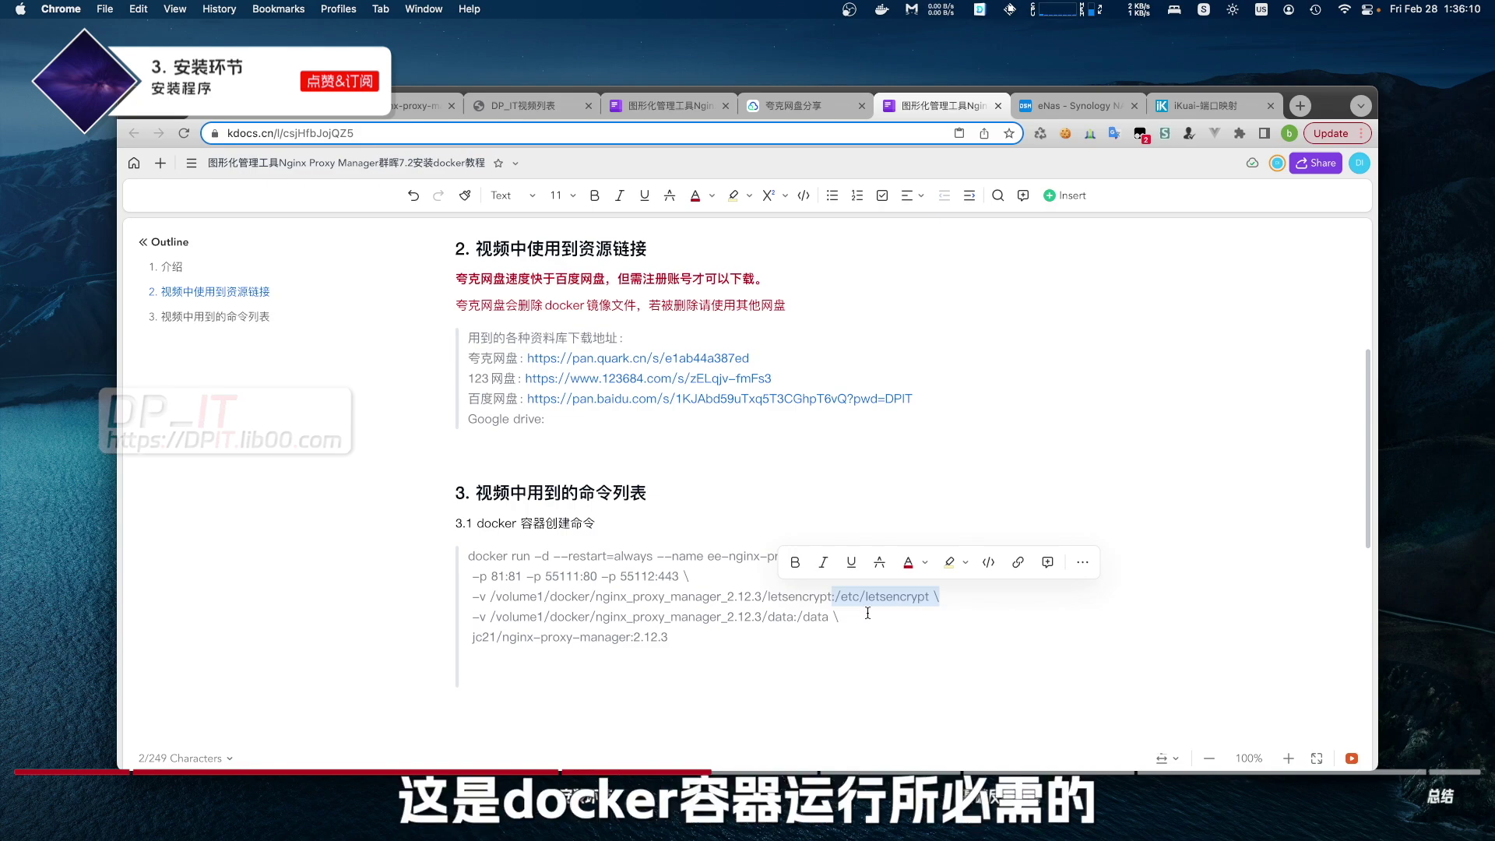
drag(796, 617, 839, 618)
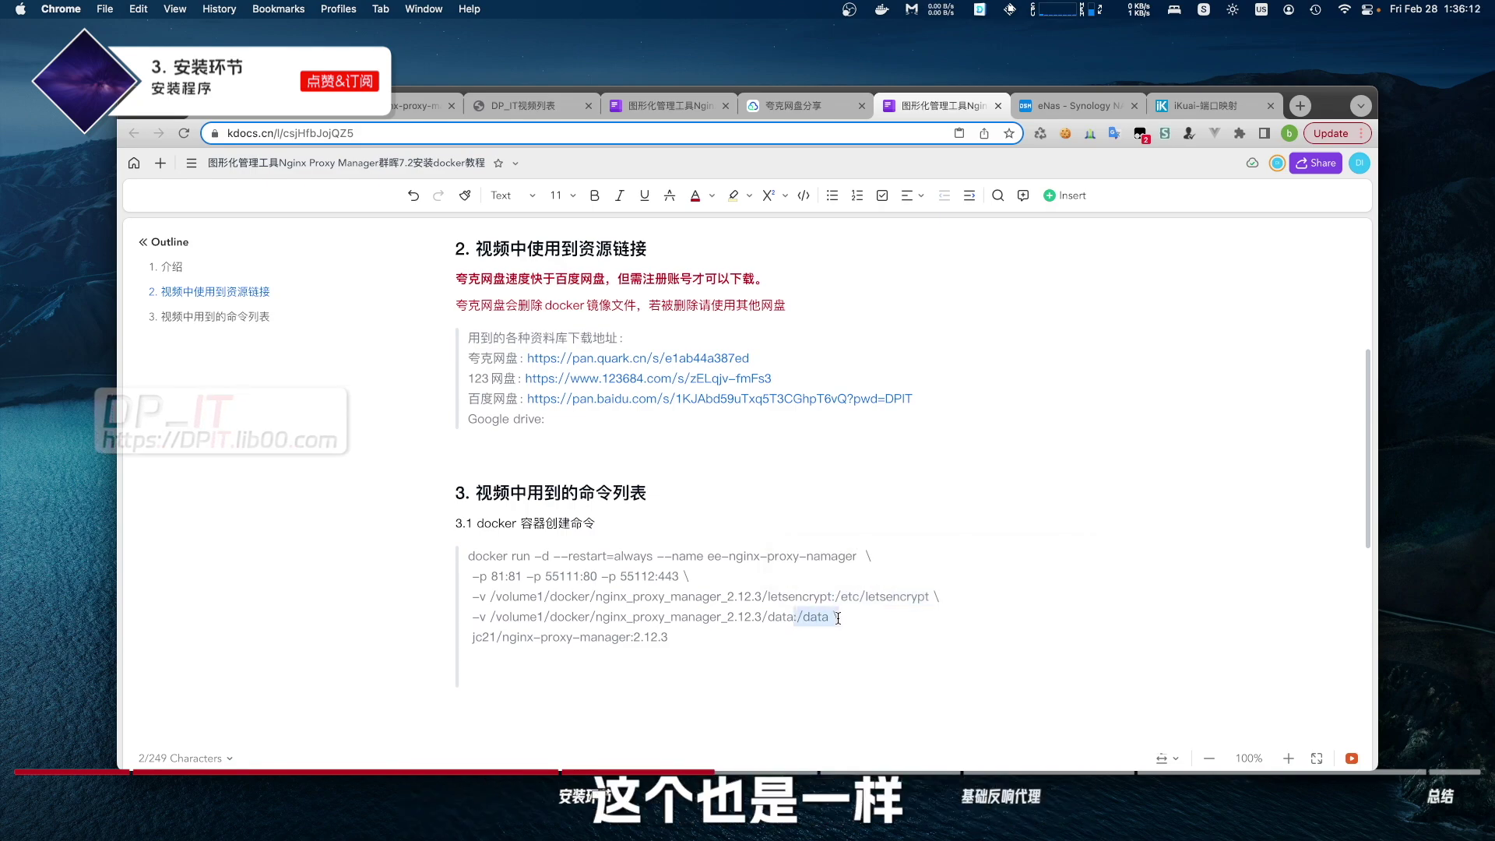
shift+click(490, 617)
Step: Examine the image name and version tag on the last line of the docker run command
drag(669, 637, 469, 640)
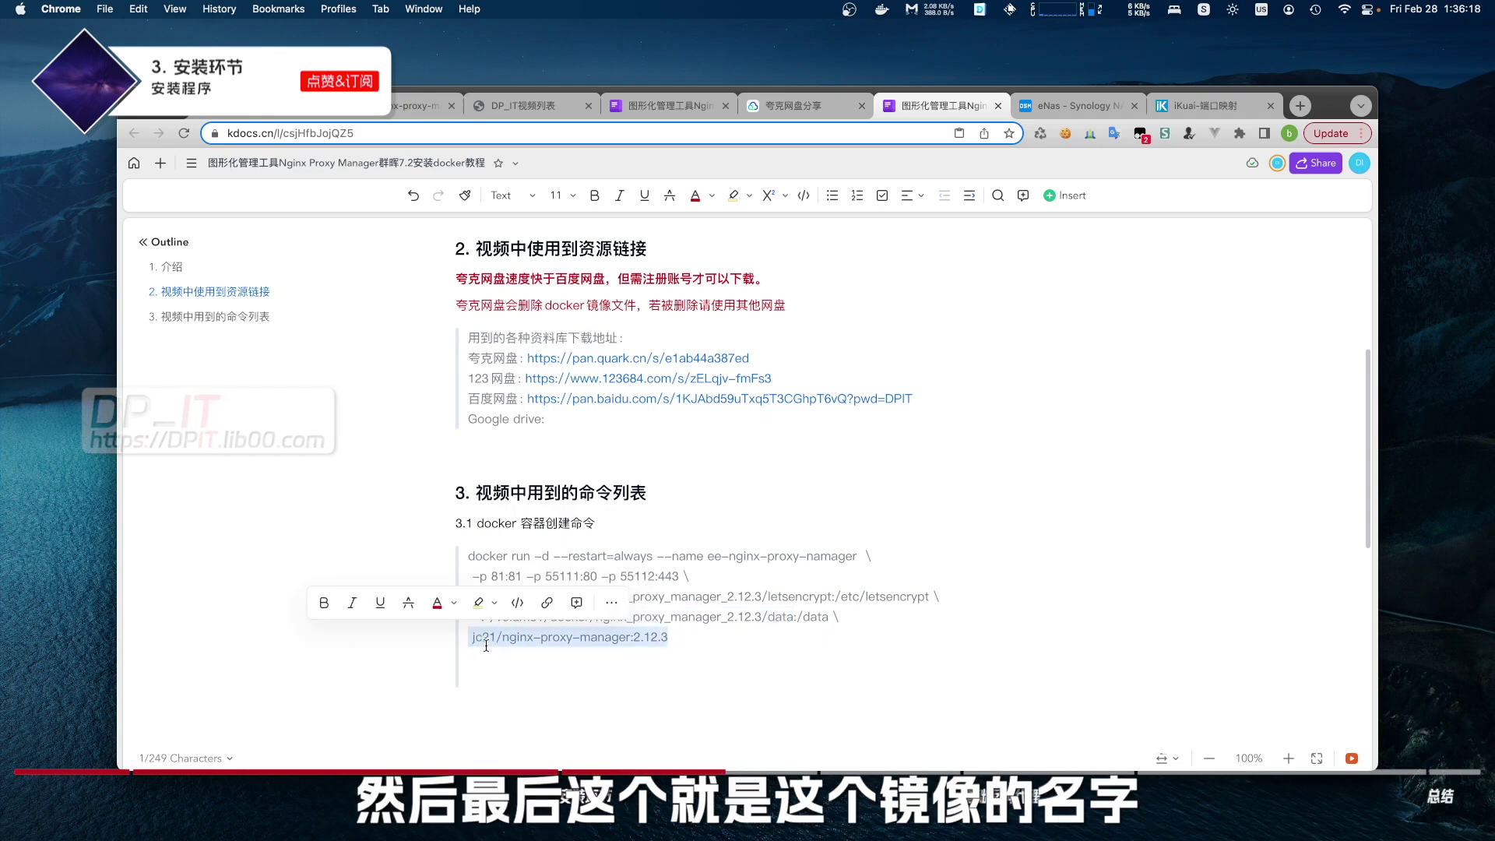
click(694, 645)
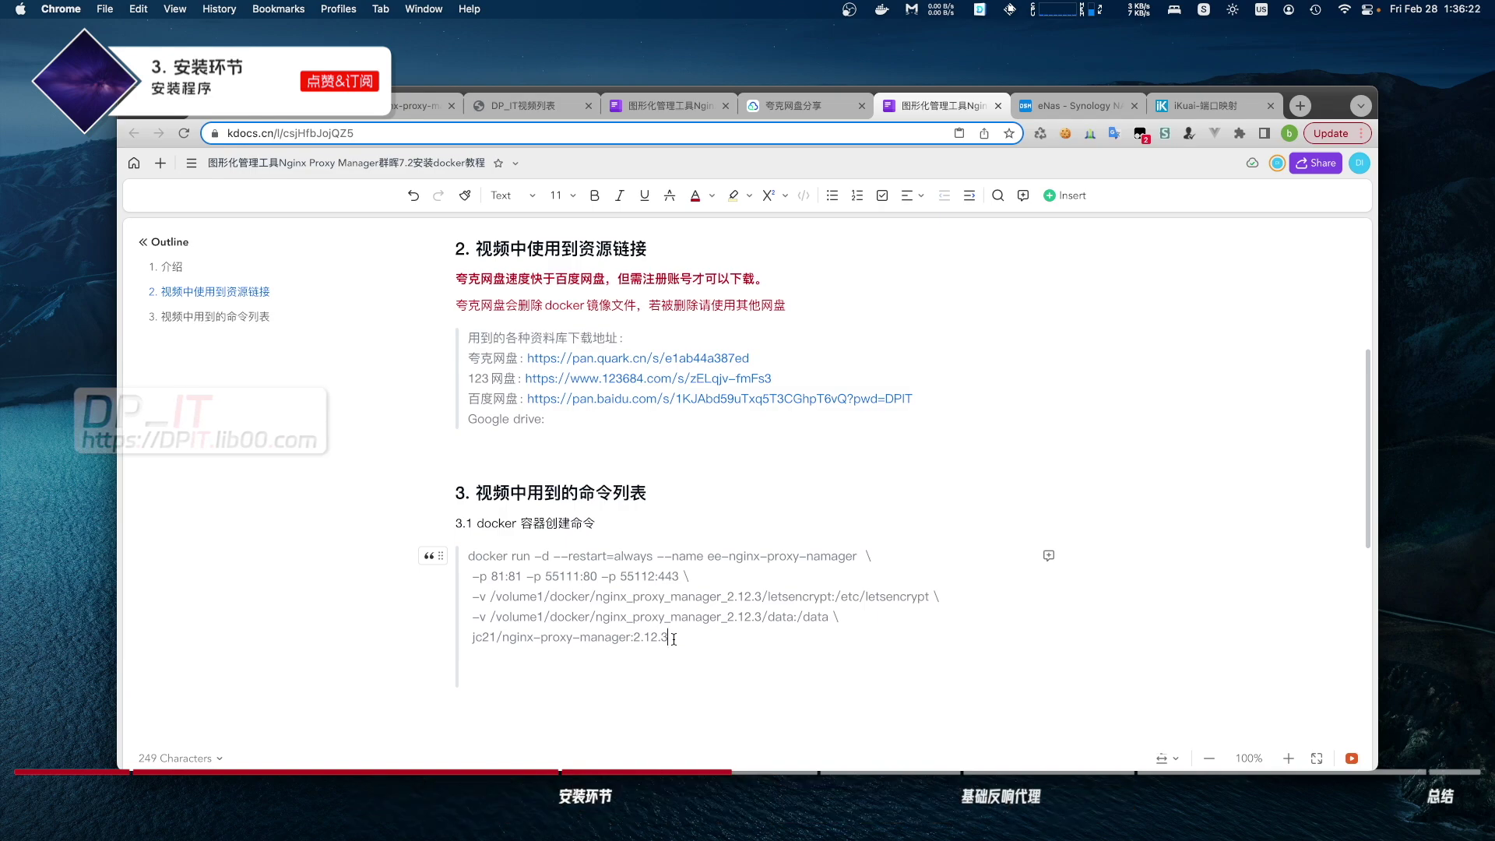
drag(668, 639, 465, 640)
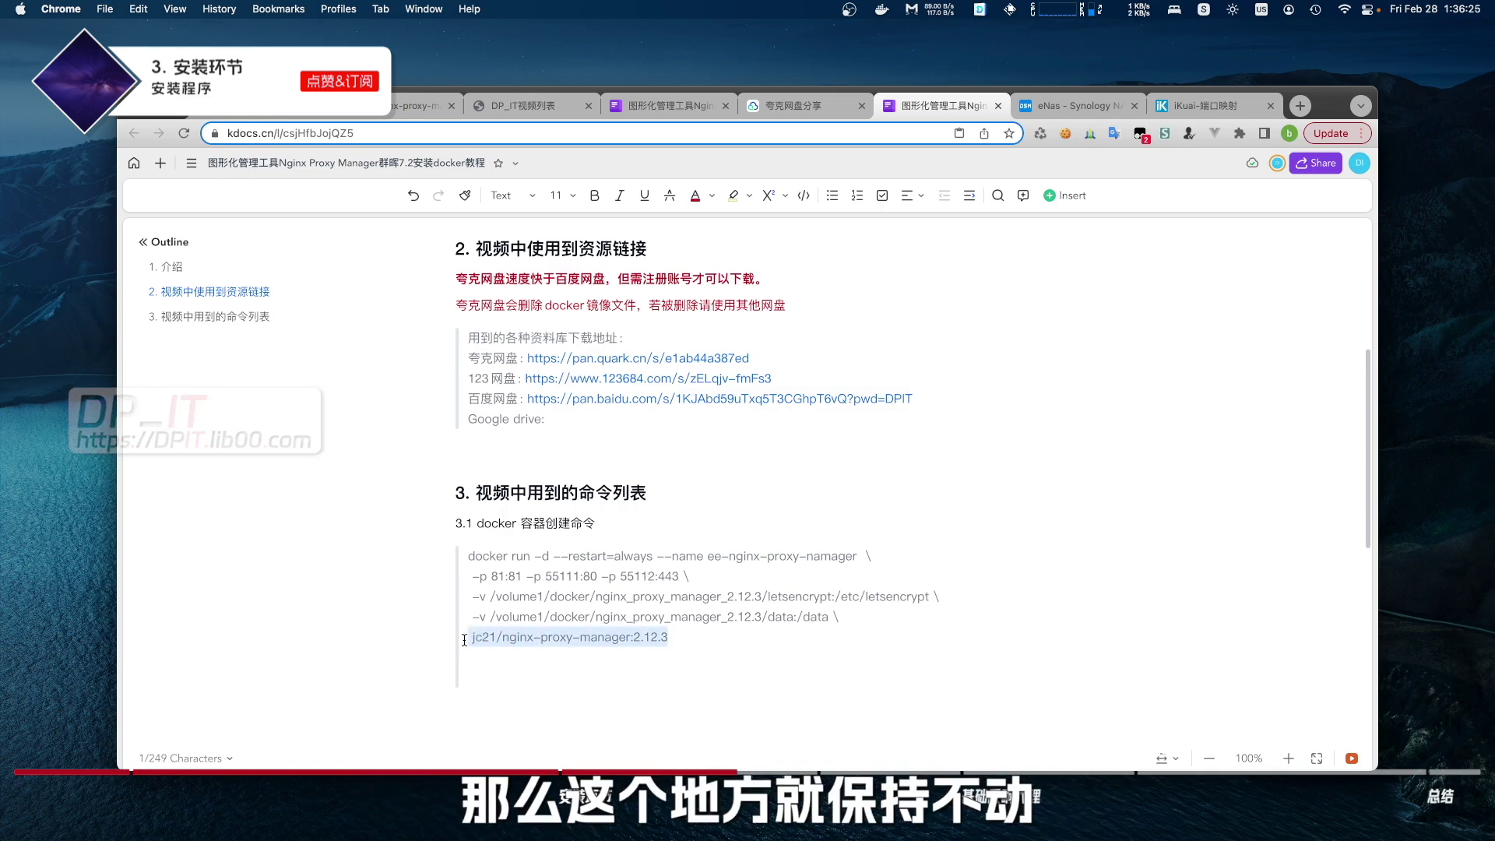
click(672, 641)
drag(672, 641, 469, 640)
click(687, 635)
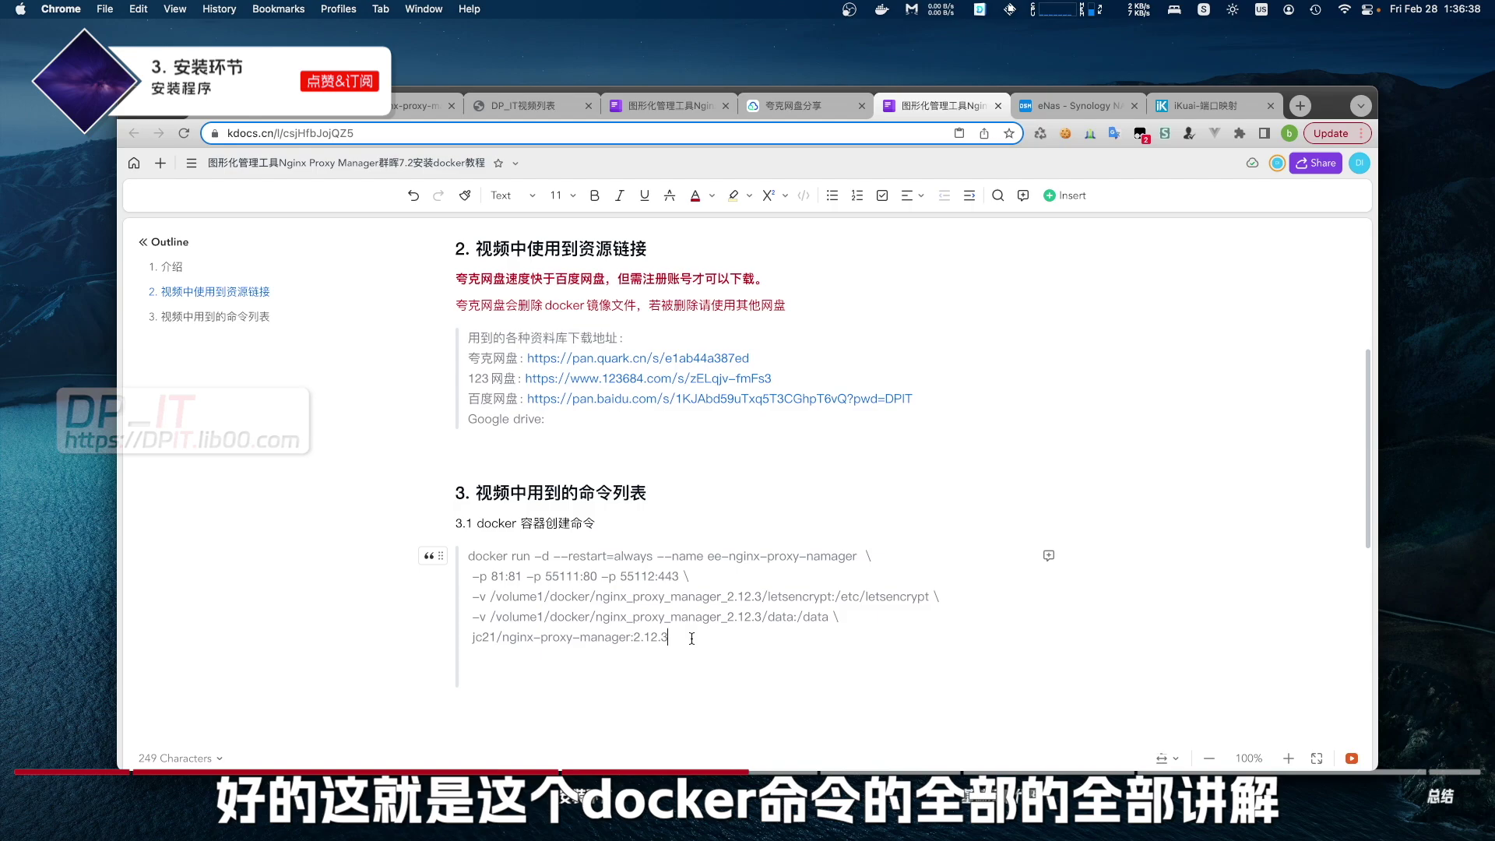
Step: Copy the full docker run command from the document and run it in the NAS root SSH session in iTerm2
key(super+a)
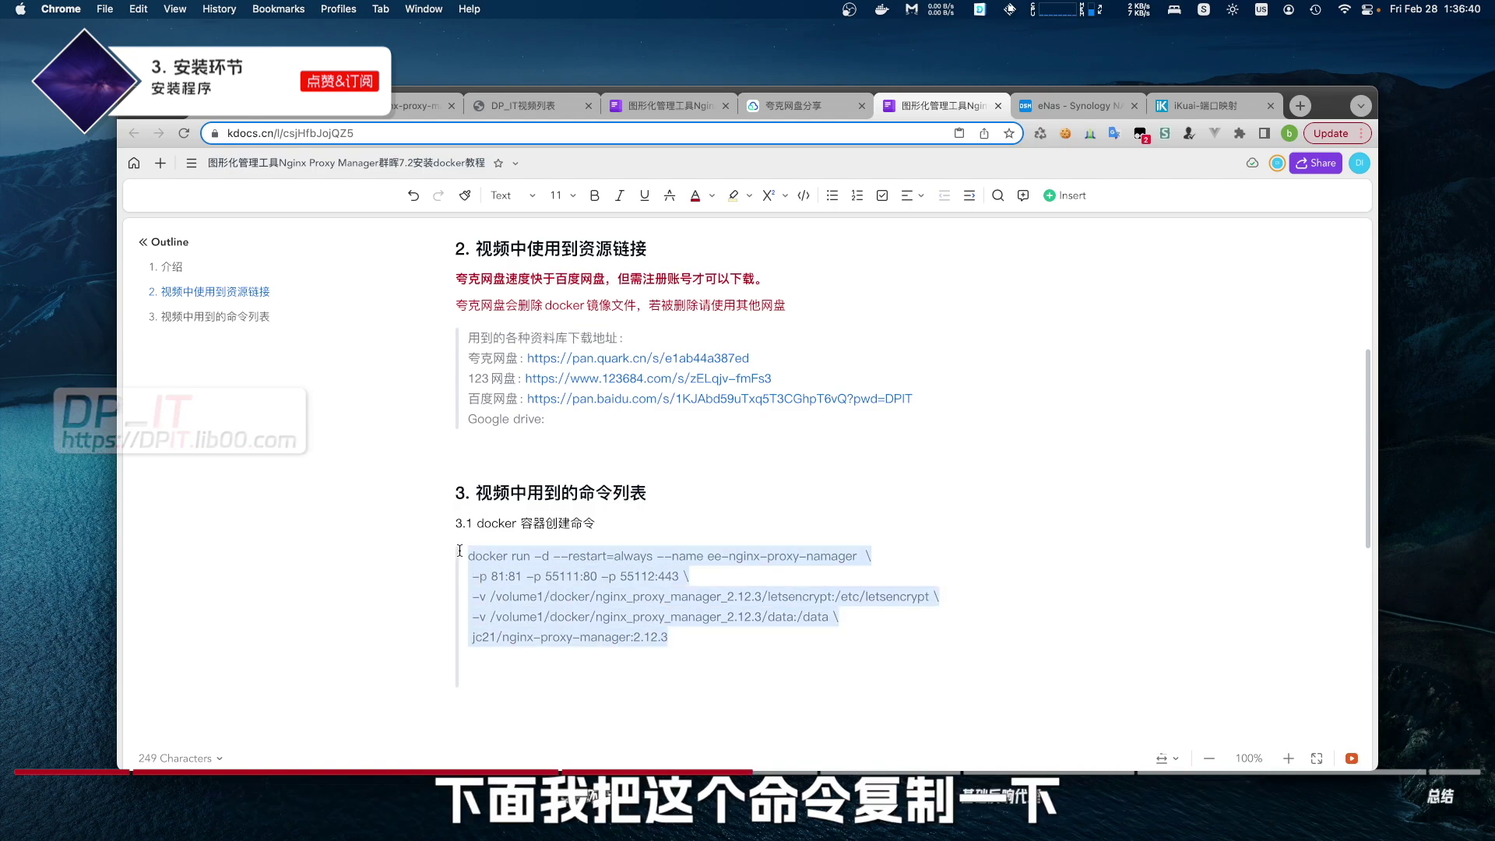
key(super+c)
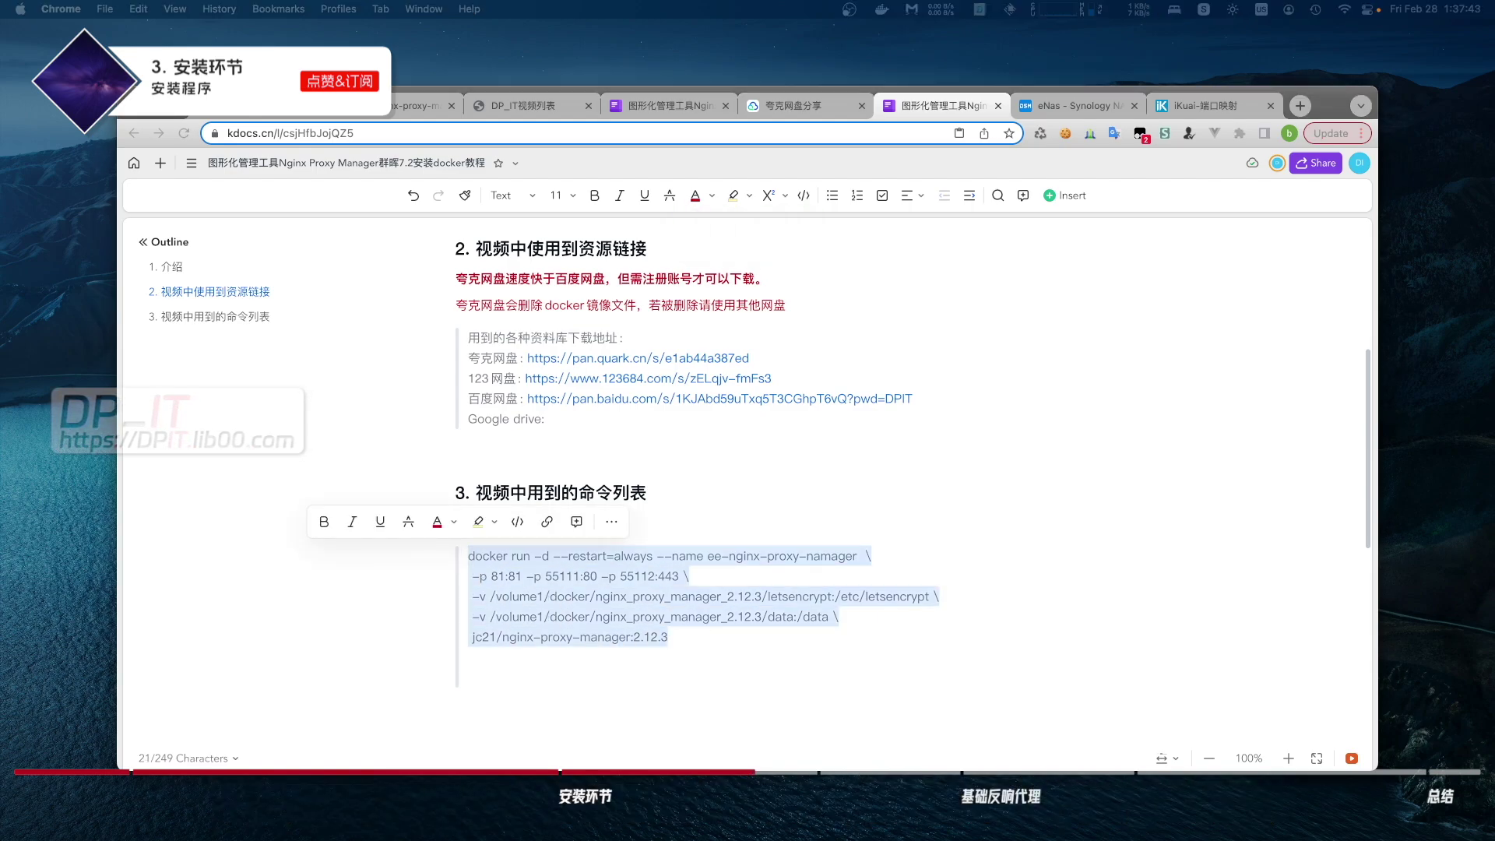
key(alt+space)
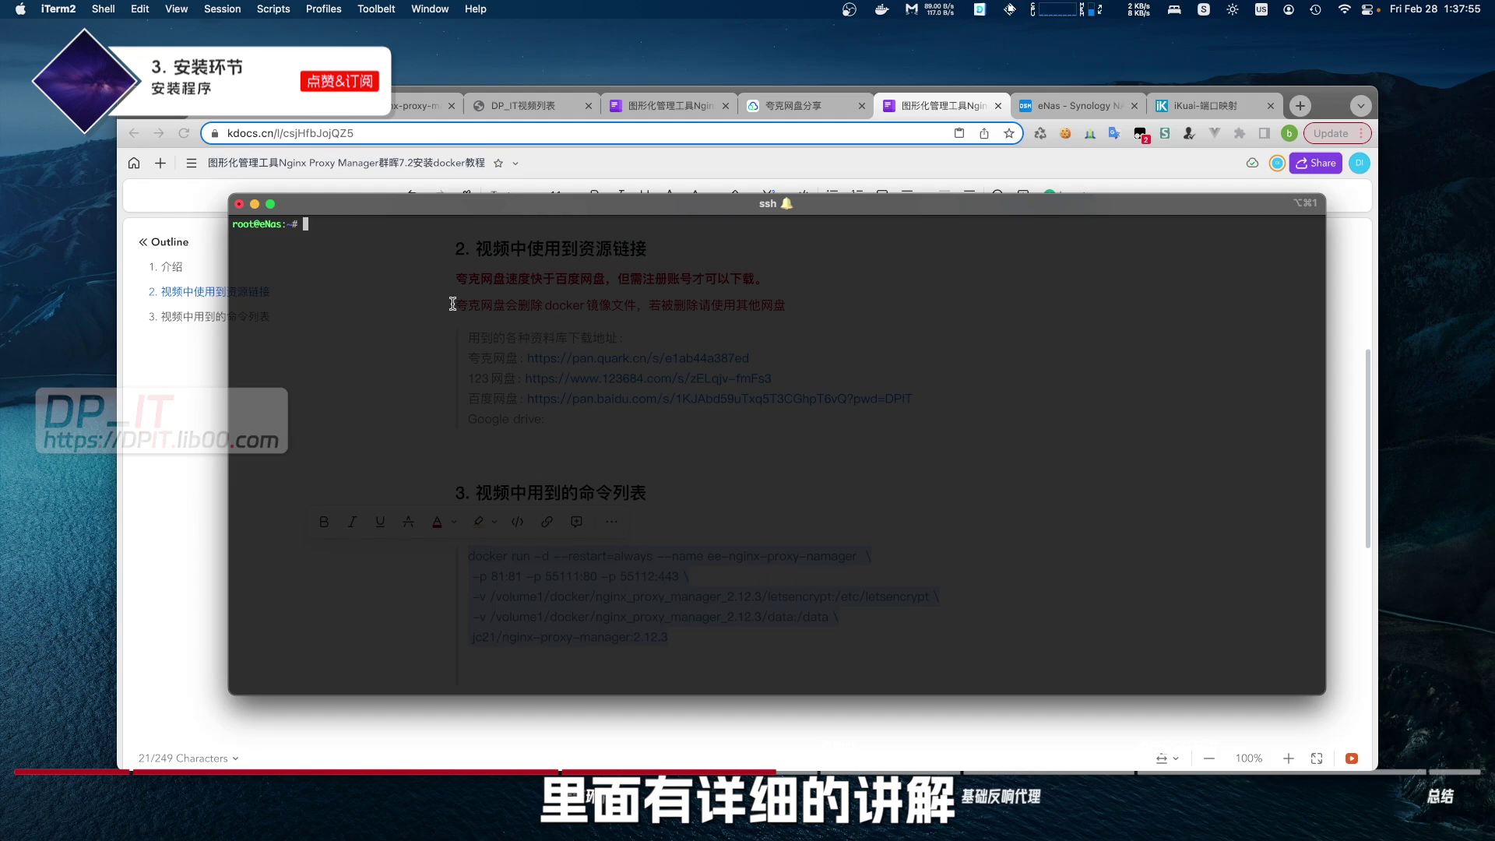
key(super+v)
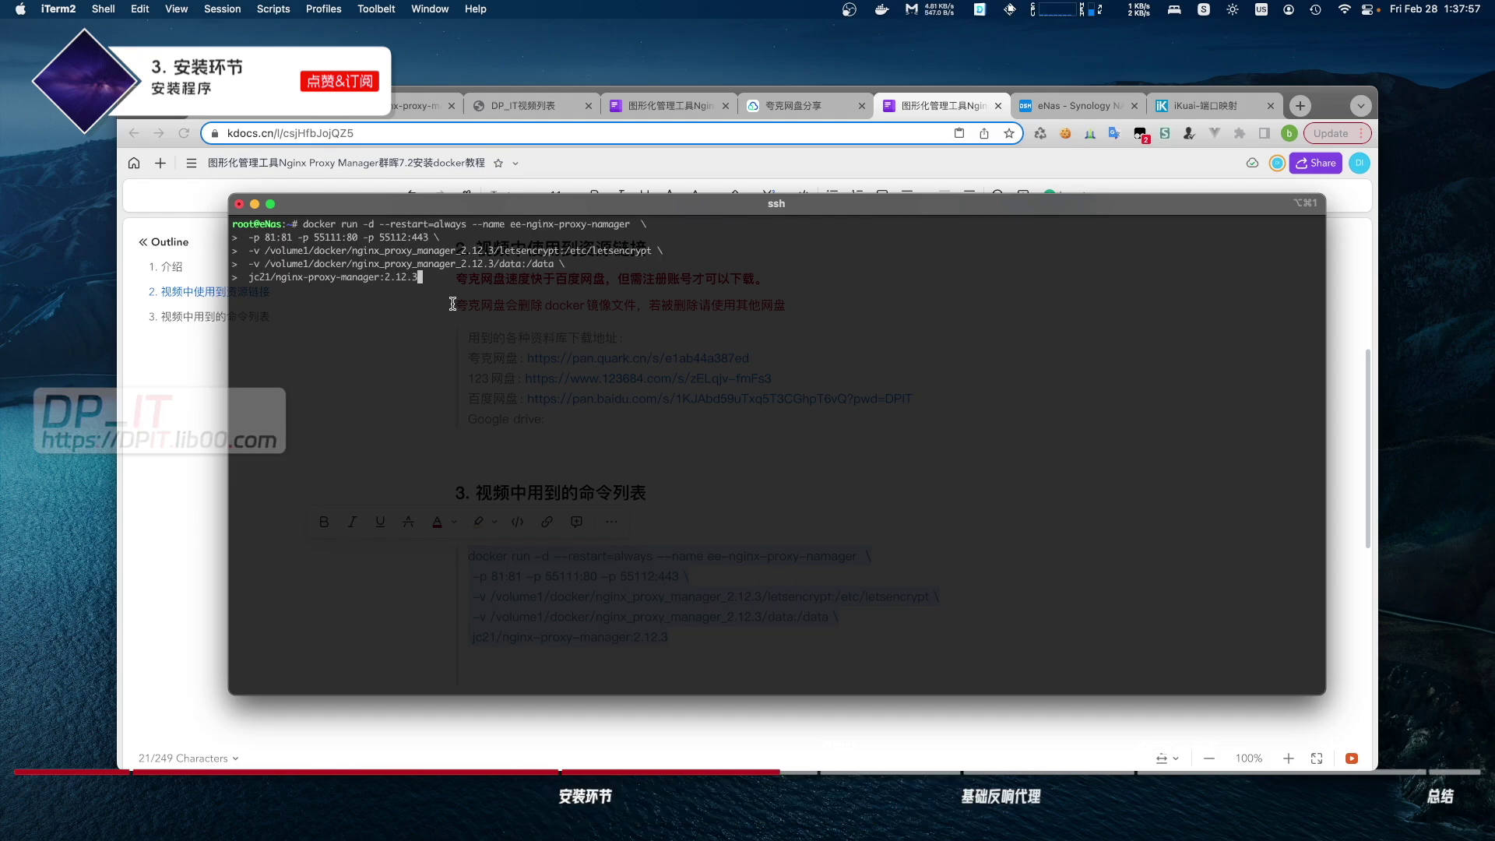
key(Return)
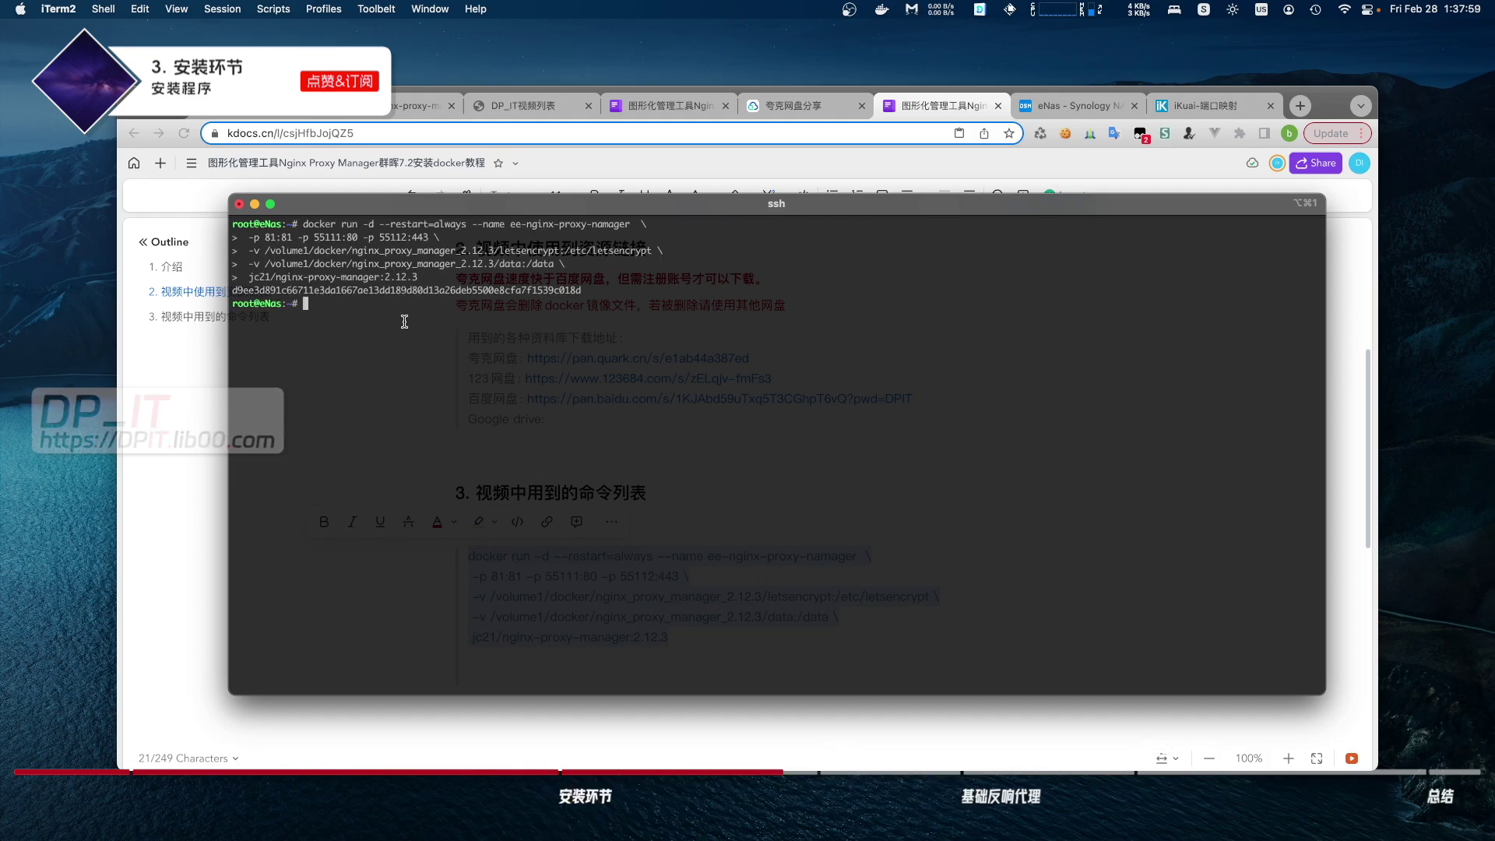
Step: Back in Synology DSM, close the folder properties and File Station, and view the container list in Container Manager
click(1060, 105)
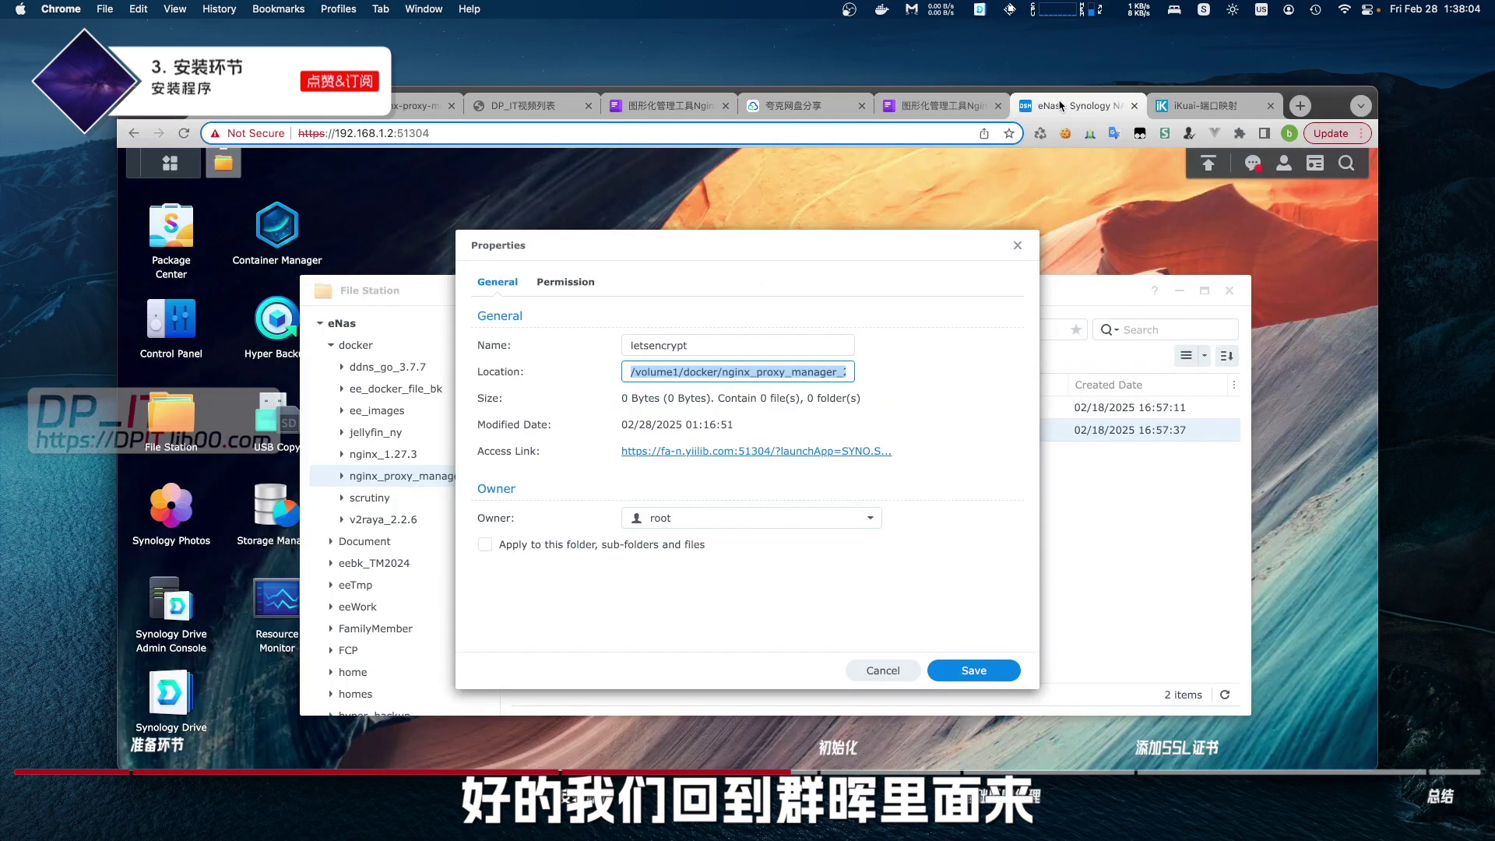
click(1018, 246)
click(1229, 291)
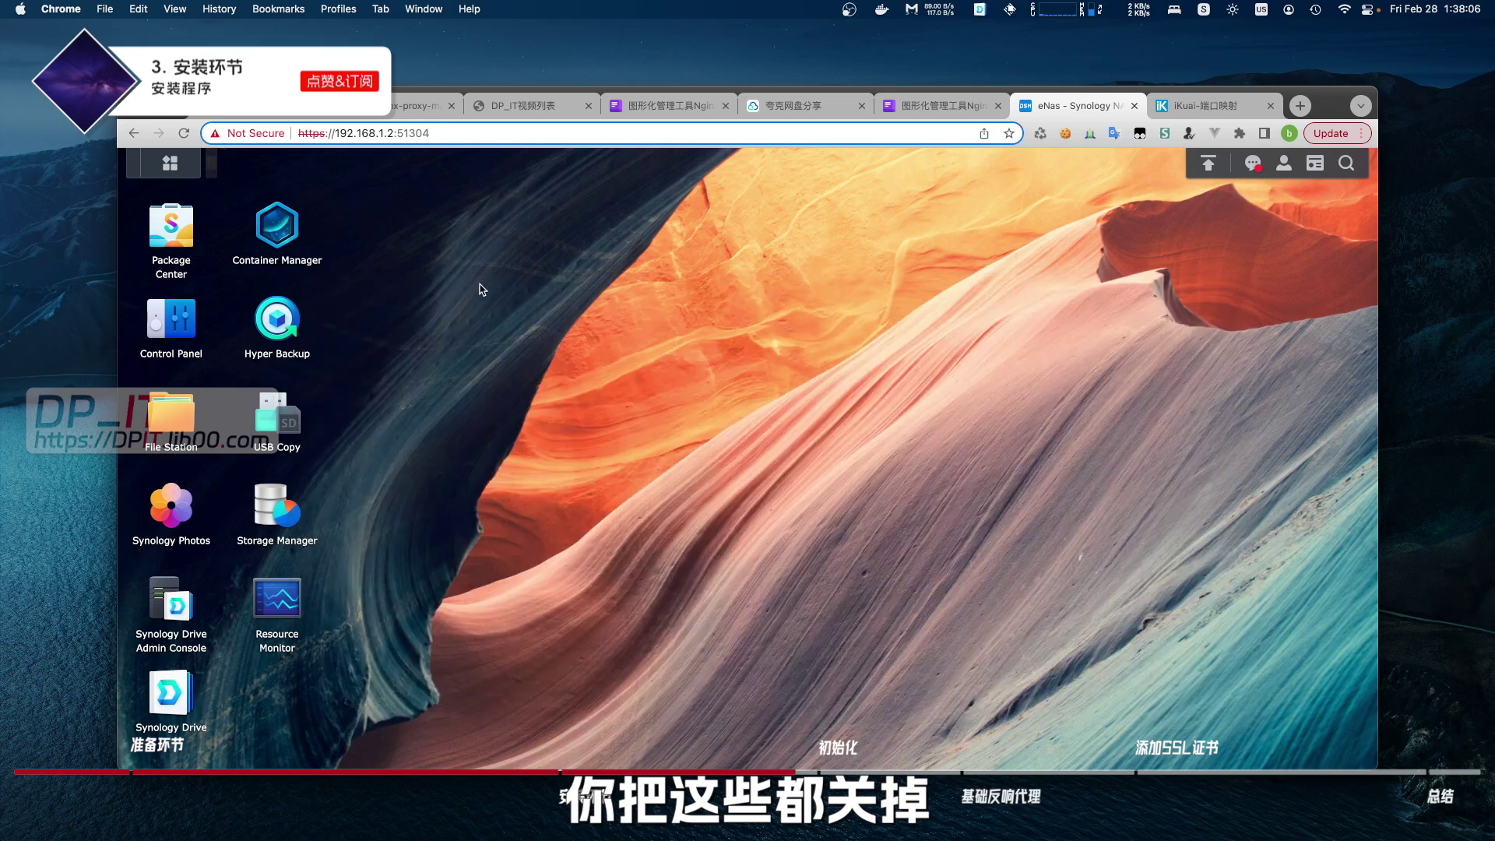
click(291, 235)
click(380, 362)
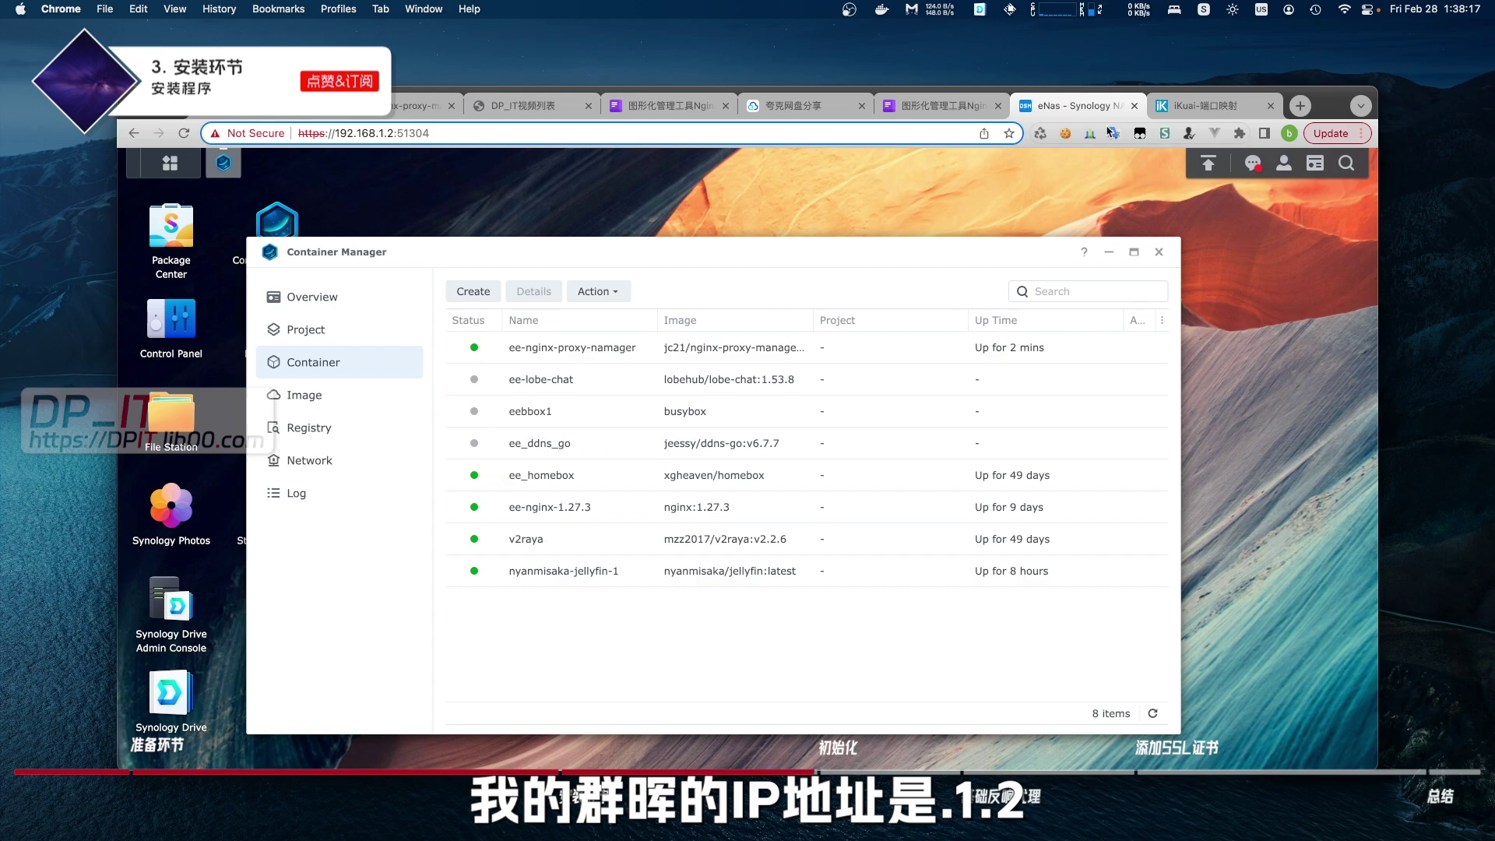
Step: Open 192.168.1.2:81 in a new browser tab and fill in the login e-mail with the default address copied from the tutorial document
click(1299, 106)
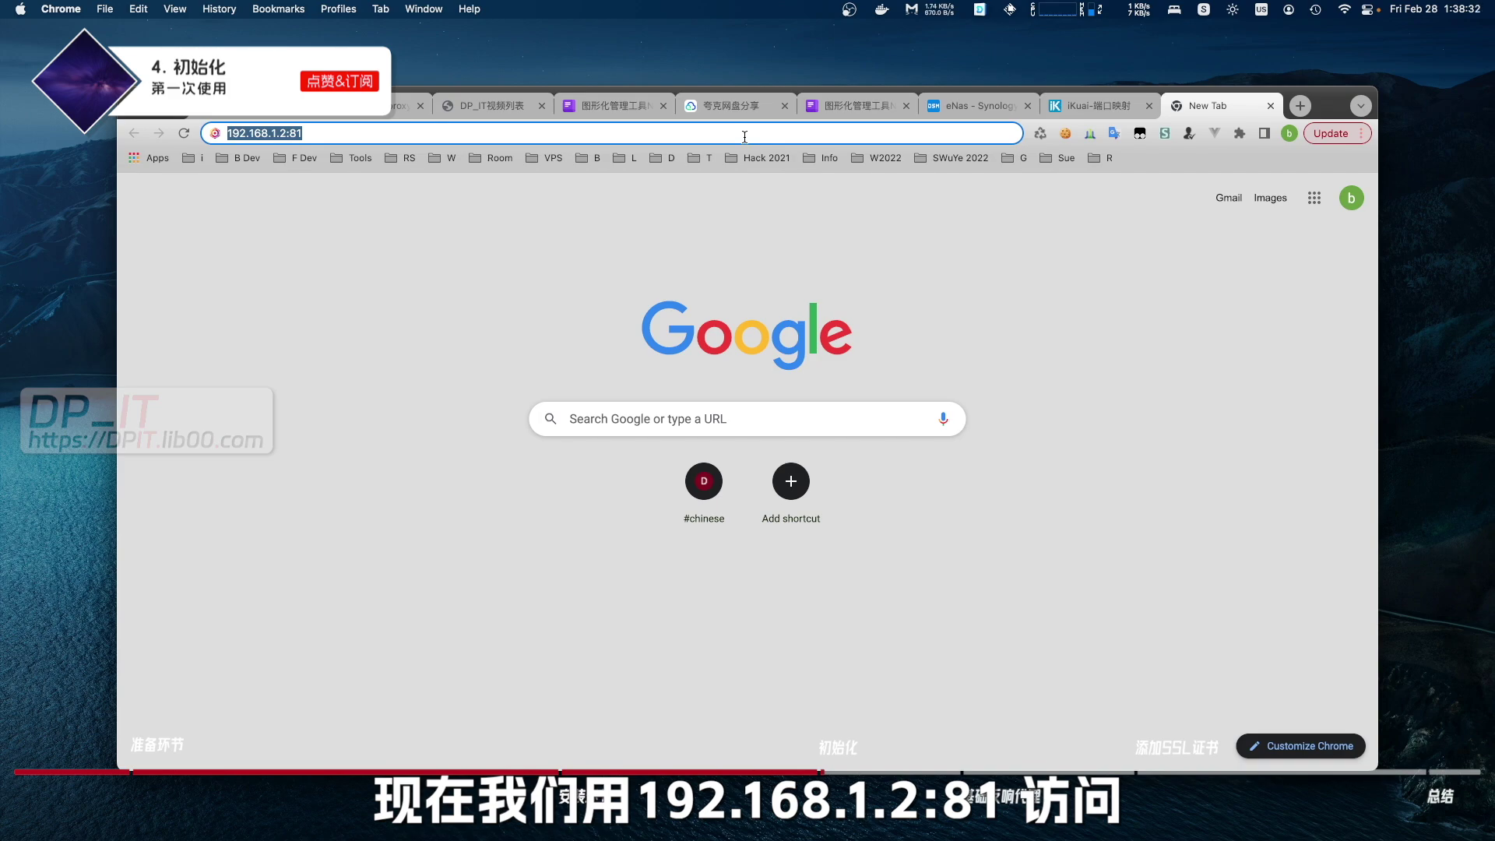
key(Return)
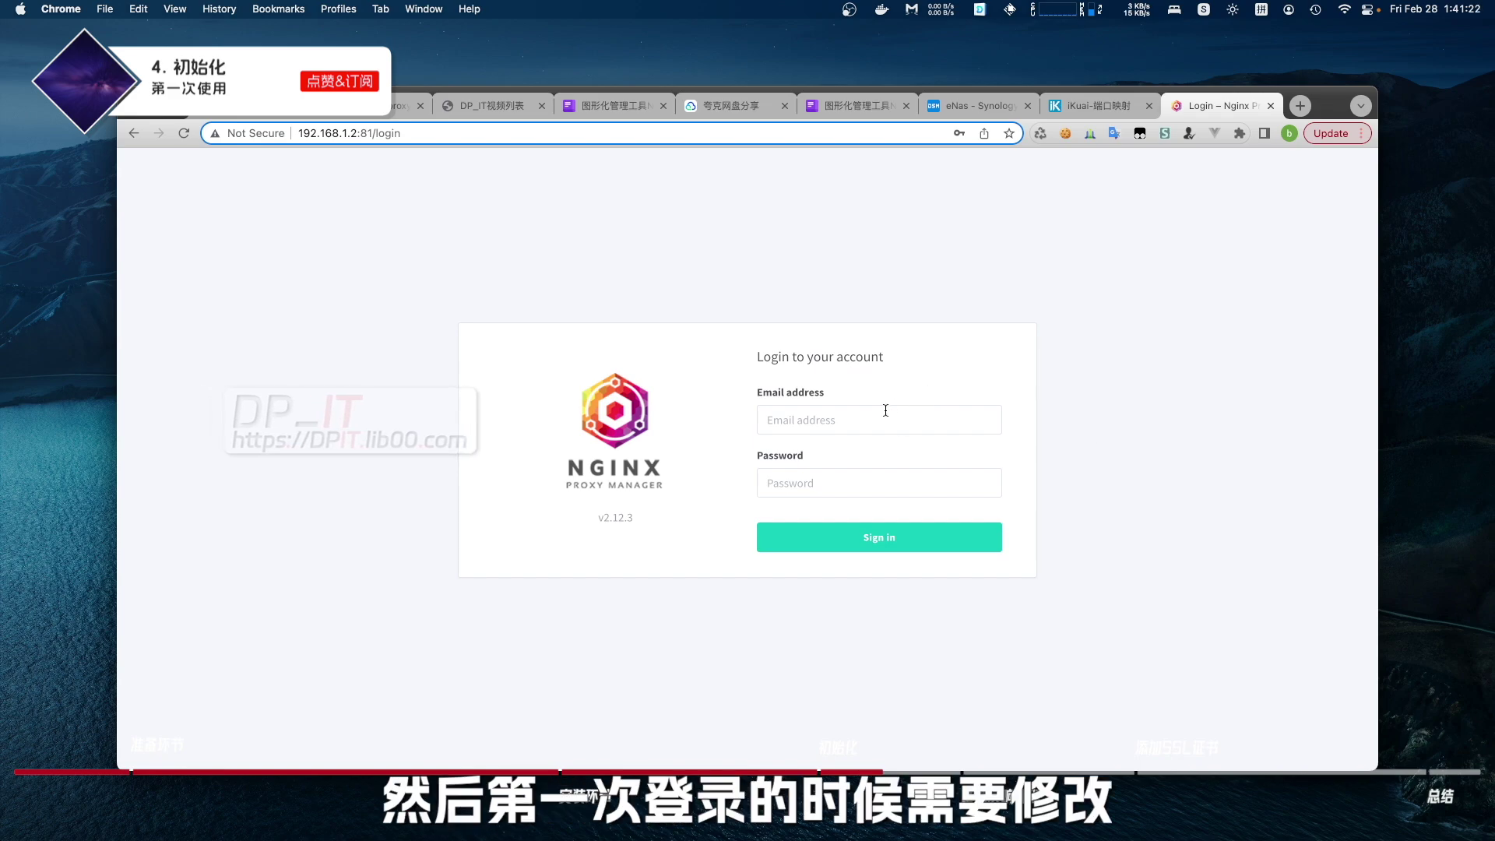
click(852, 106)
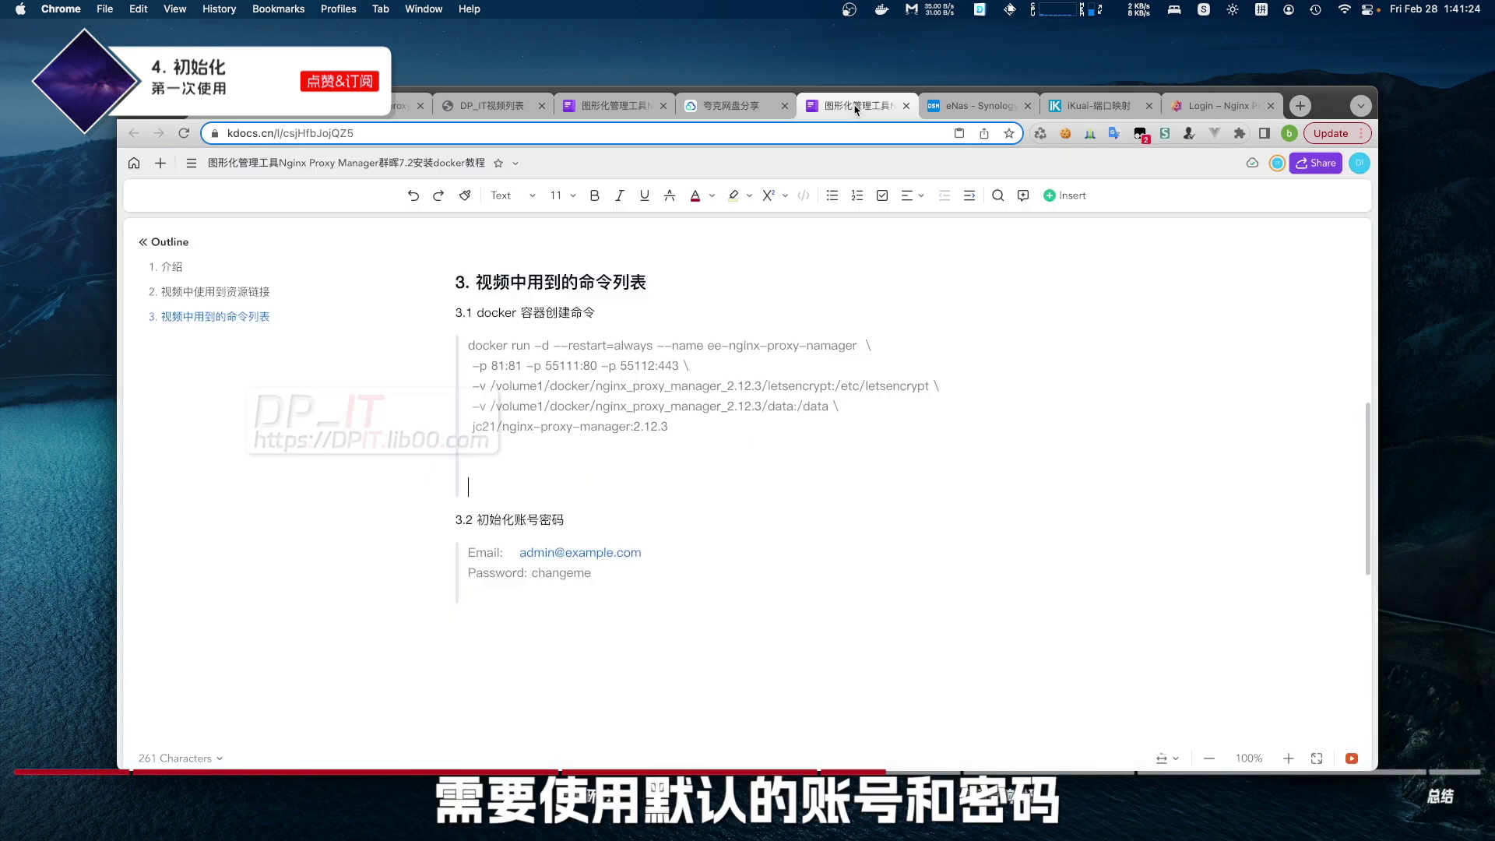
scroll(627, 493, down, 1)
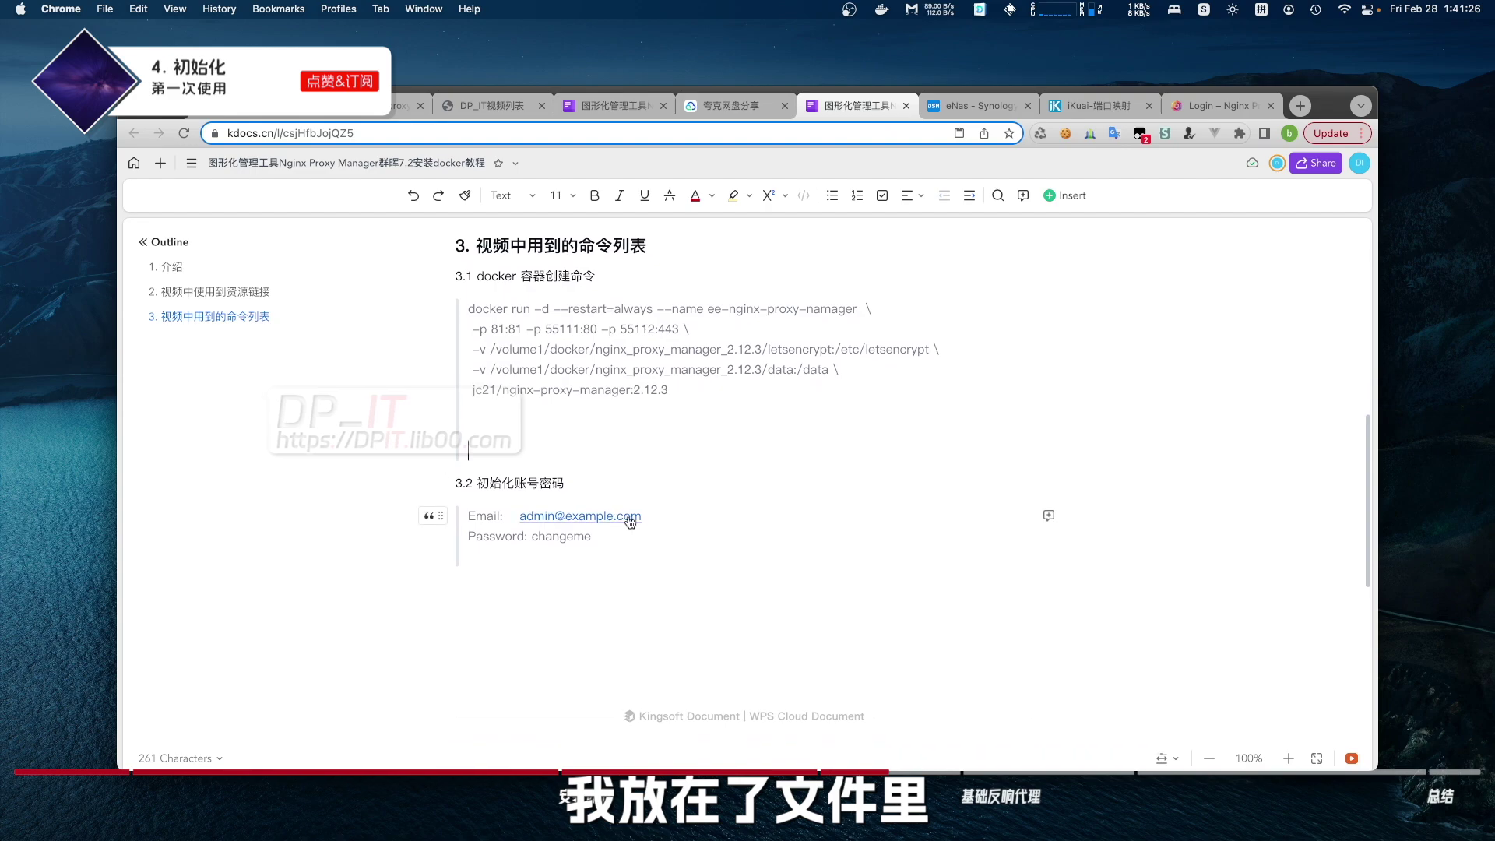
drag(651, 516, 520, 518)
key(super+c)
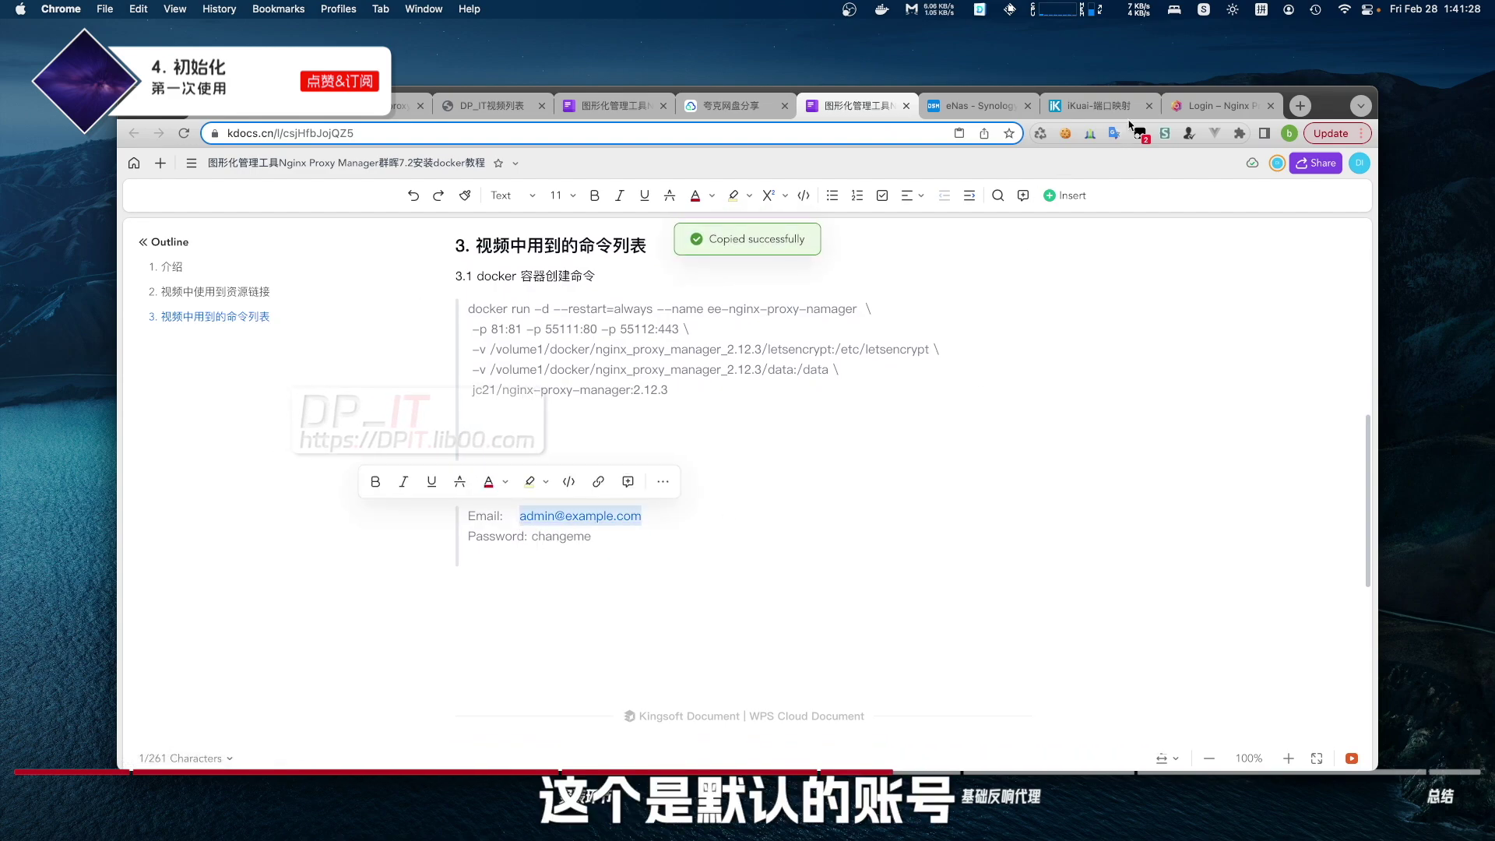
click(1194, 109)
click(857, 421)
key(super+v)
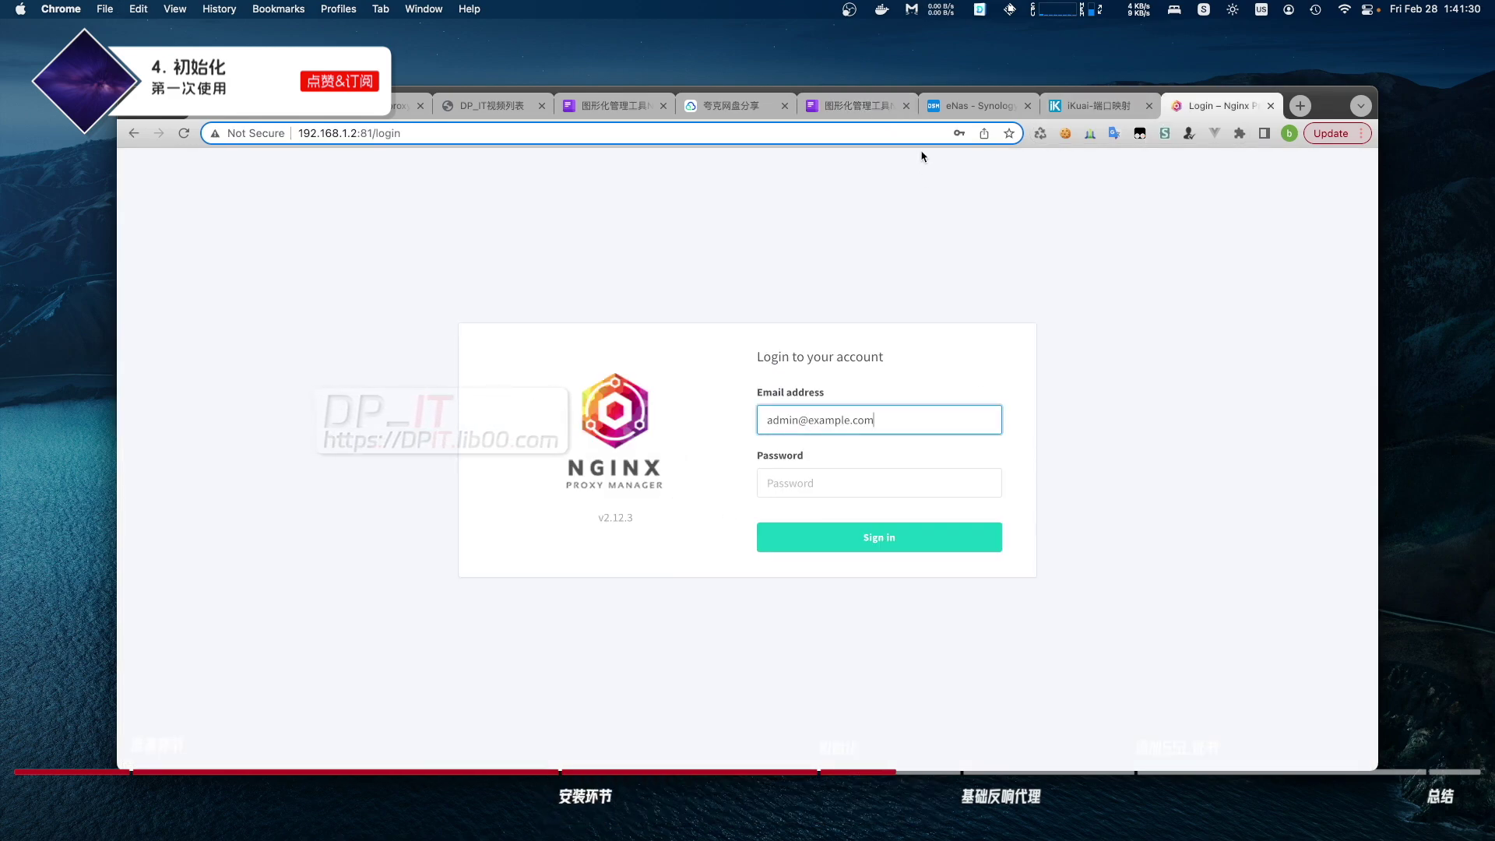
Step: Copy the default password from the tutorial document into the login form's password field and sign in
click(864, 104)
drag(592, 537, 540, 539)
key(super+c)
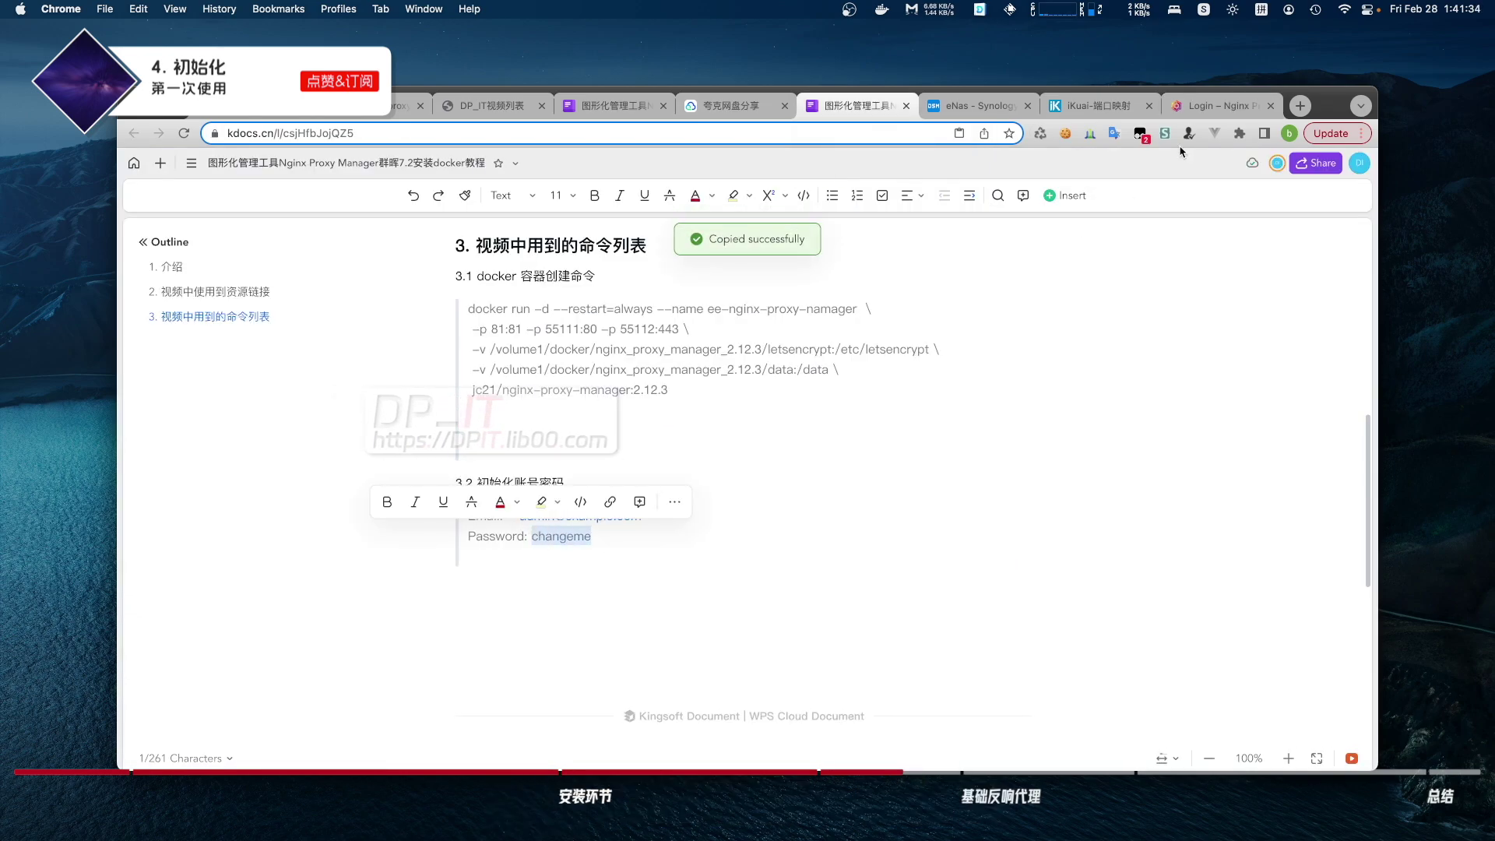
click(1215, 106)
click(776, 475)
key(super+v)
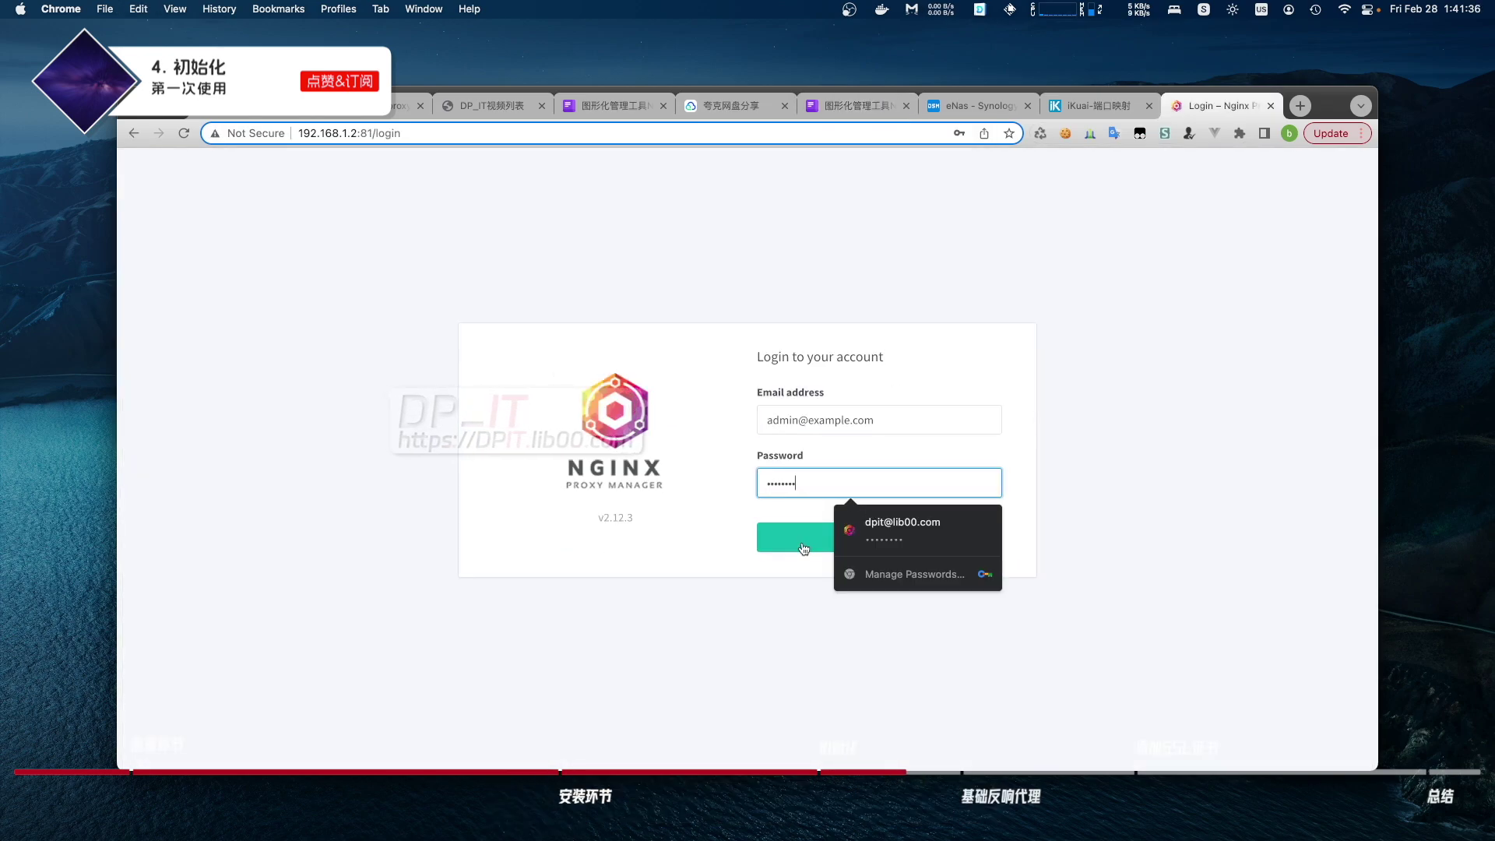
click(811, 545)
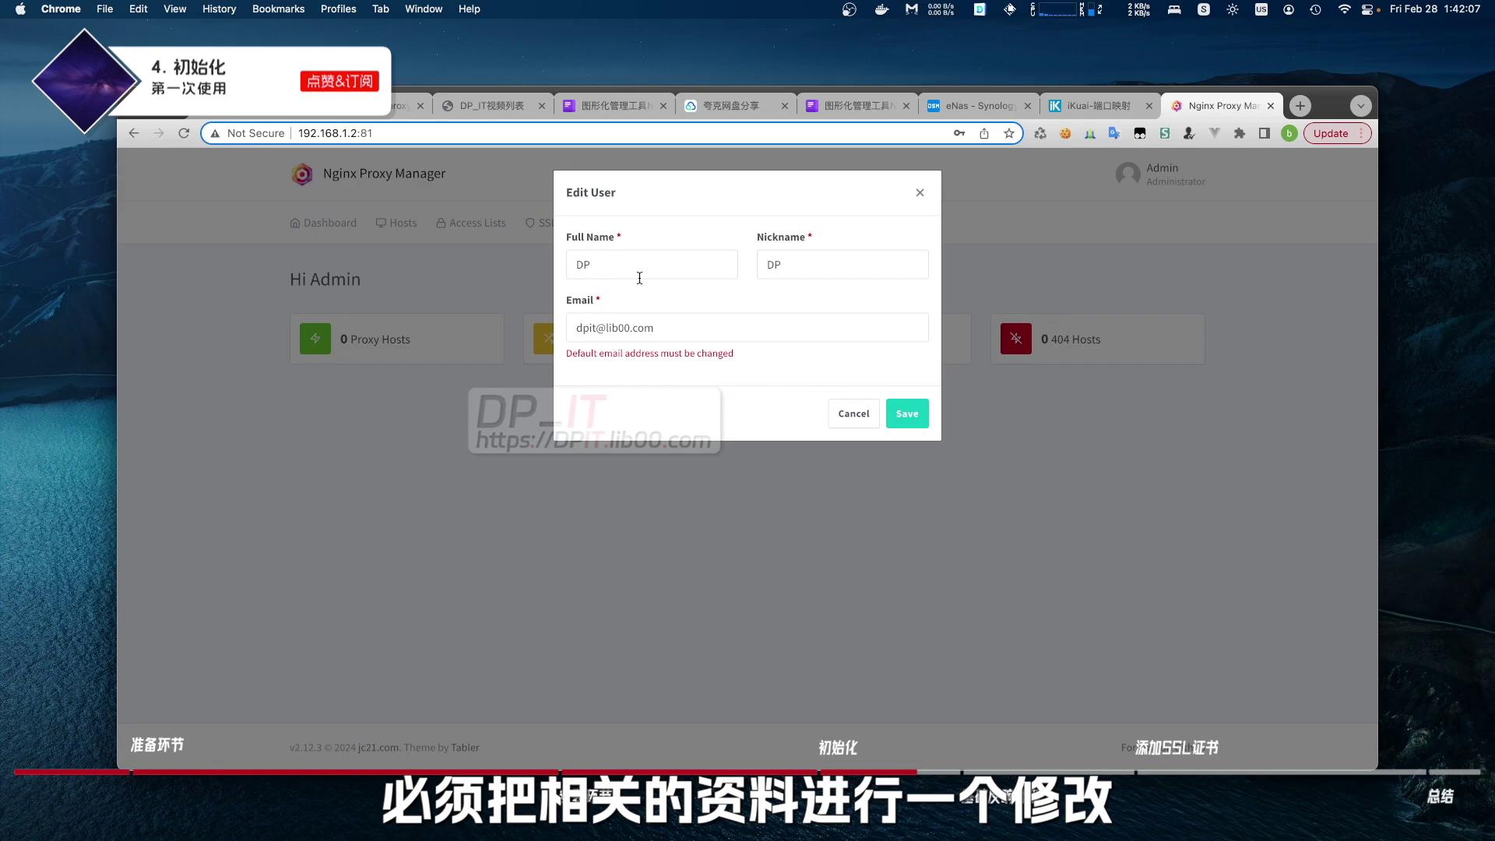
Step: Save the administrator's edited name and e-mail, and replace the default account password with a new one
click(902, 414)
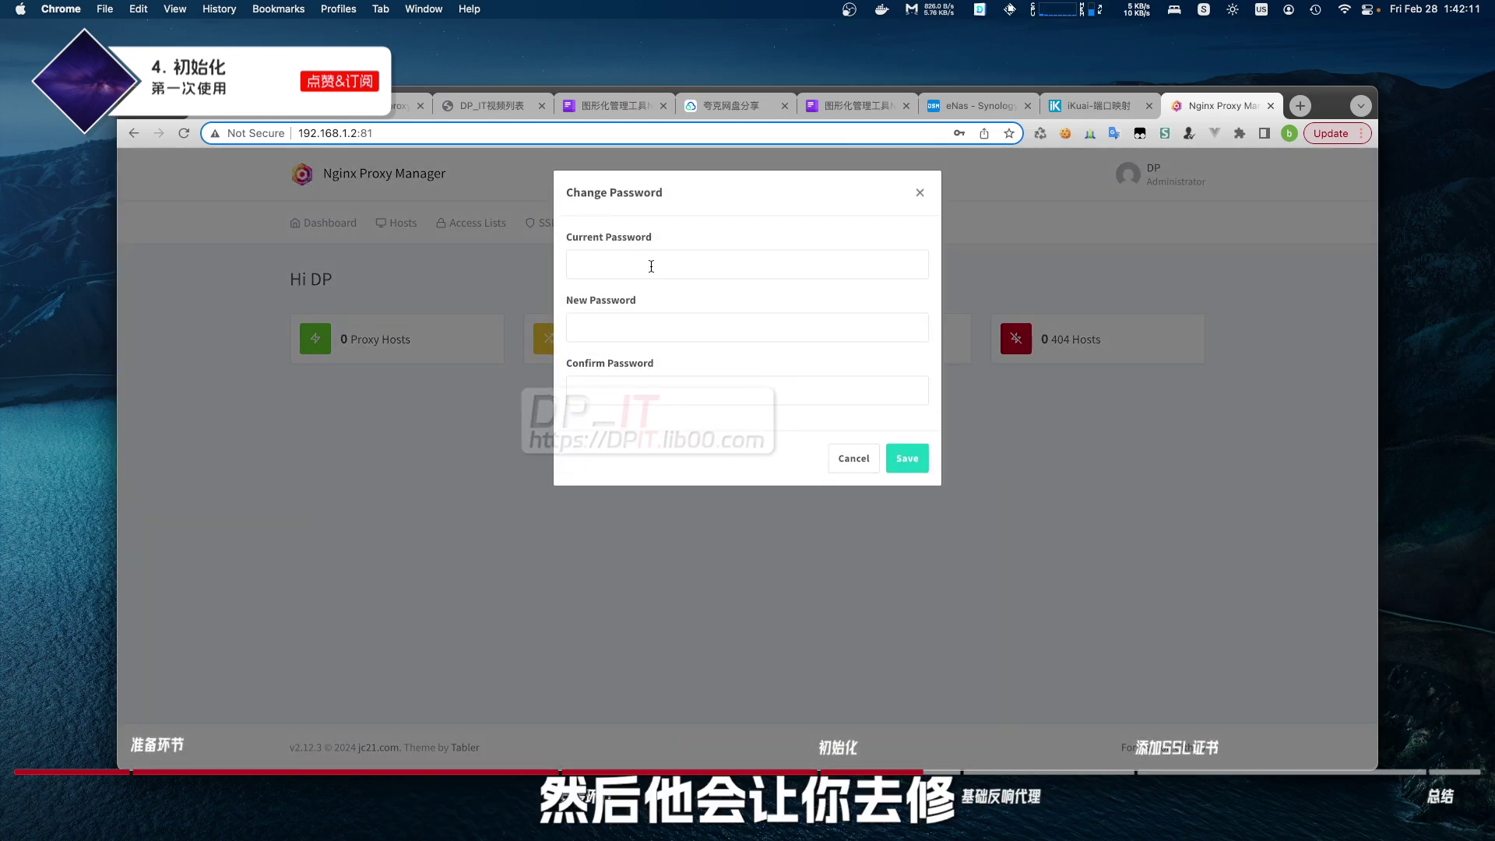
click(652, 267)
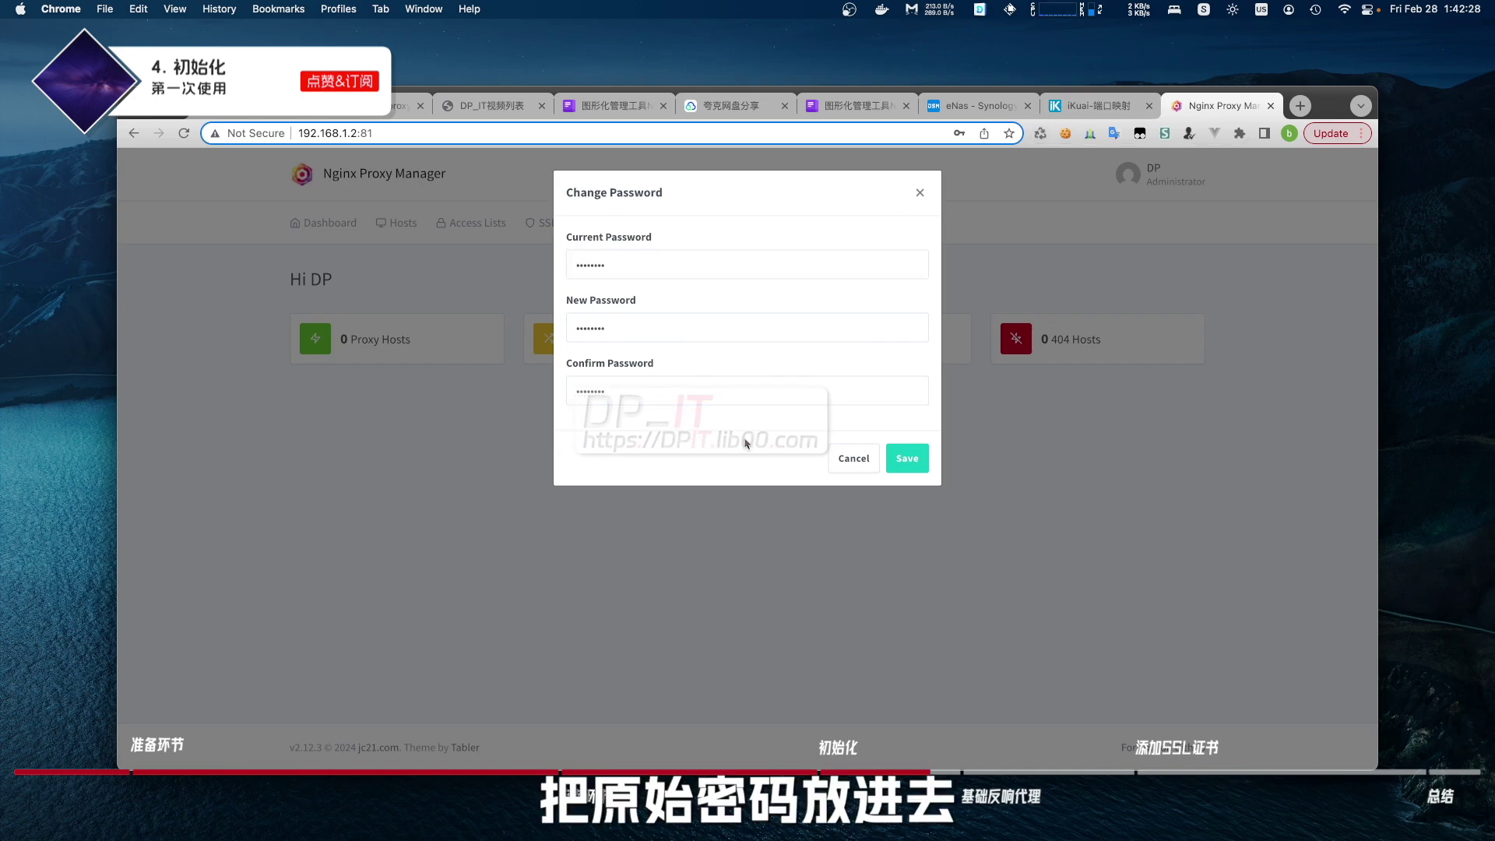
click(908, 460)
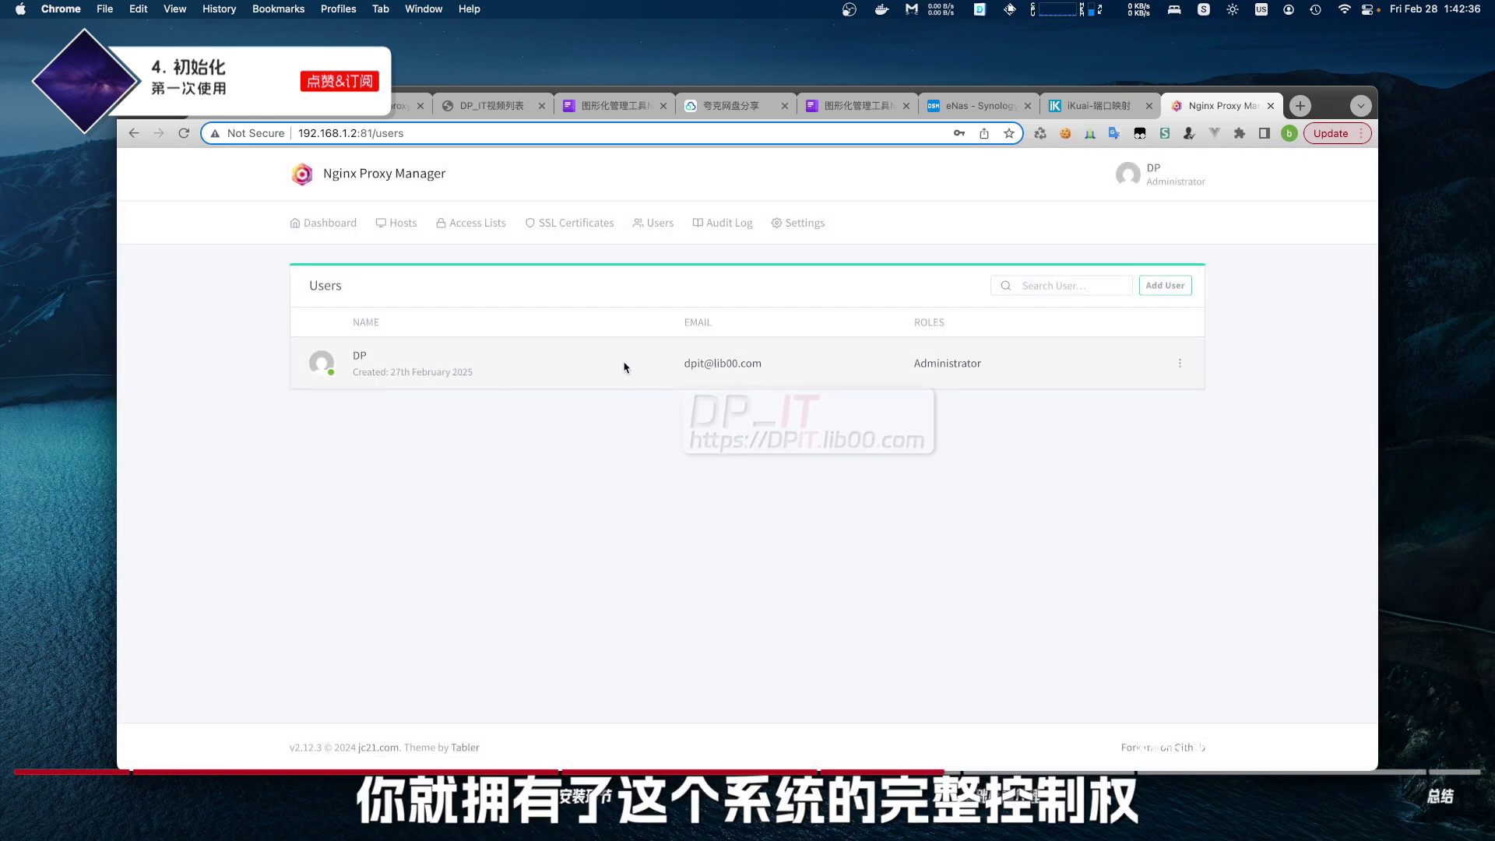
Step: View the Nginx Proxy Manager settings and return to the dashboard
click(802, 223)
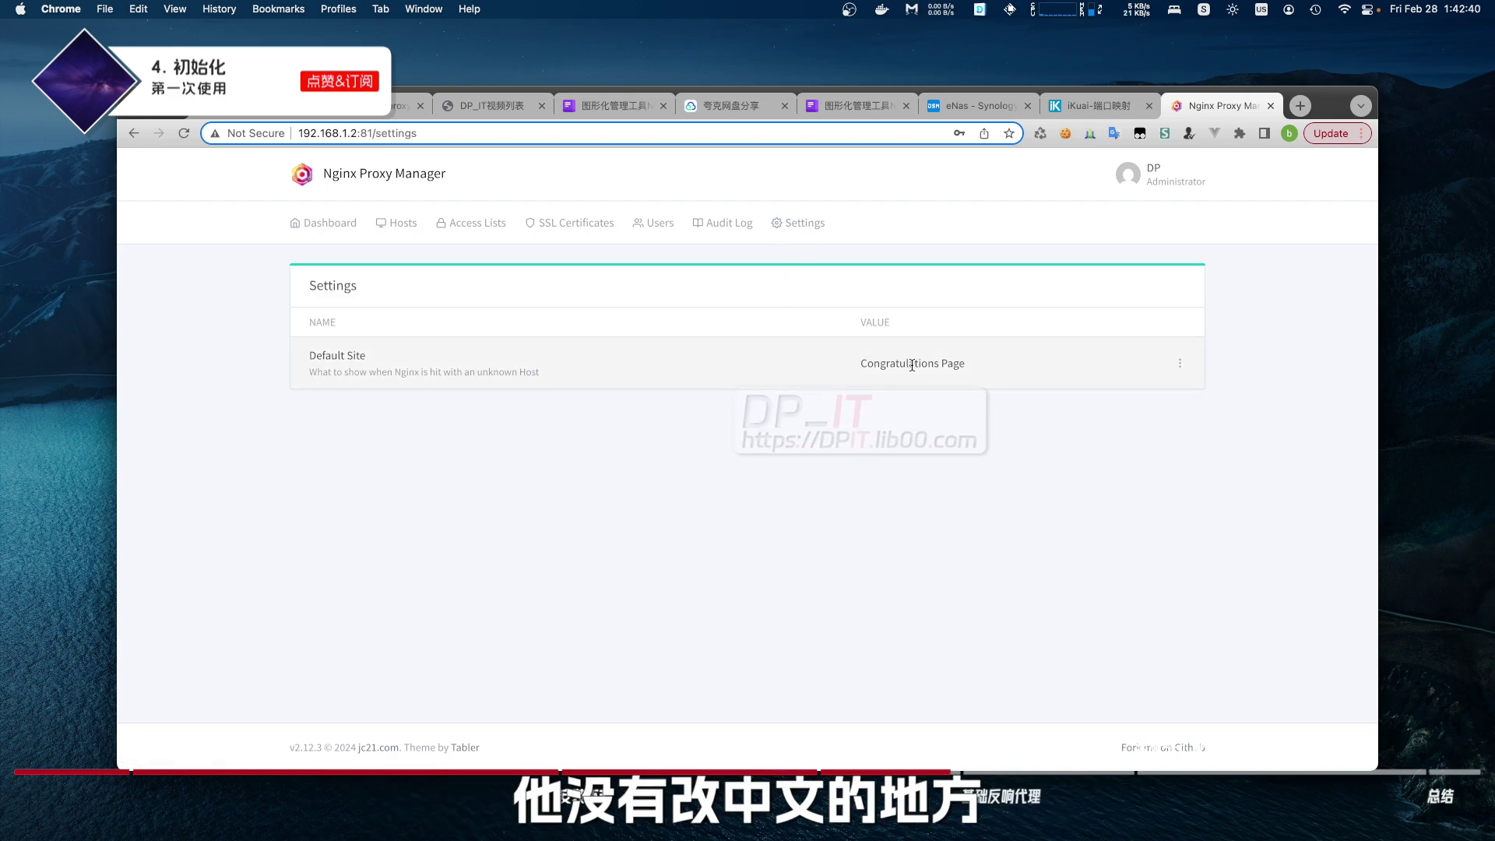
click(341, 225)
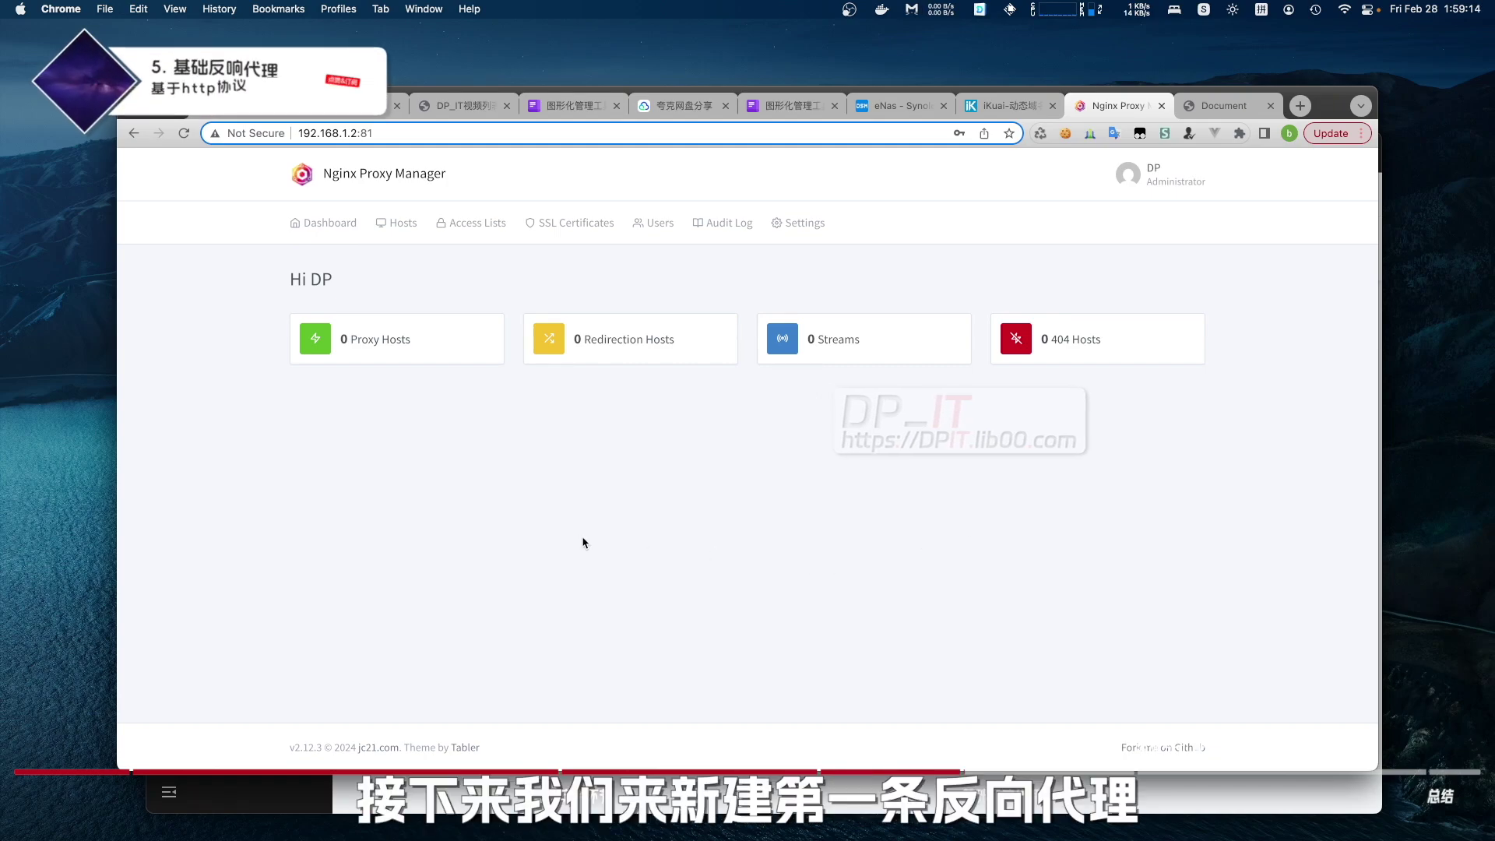
Step: Start a new proxy host and add hbx-i.lib00.com as its domain name
click(376, 341)
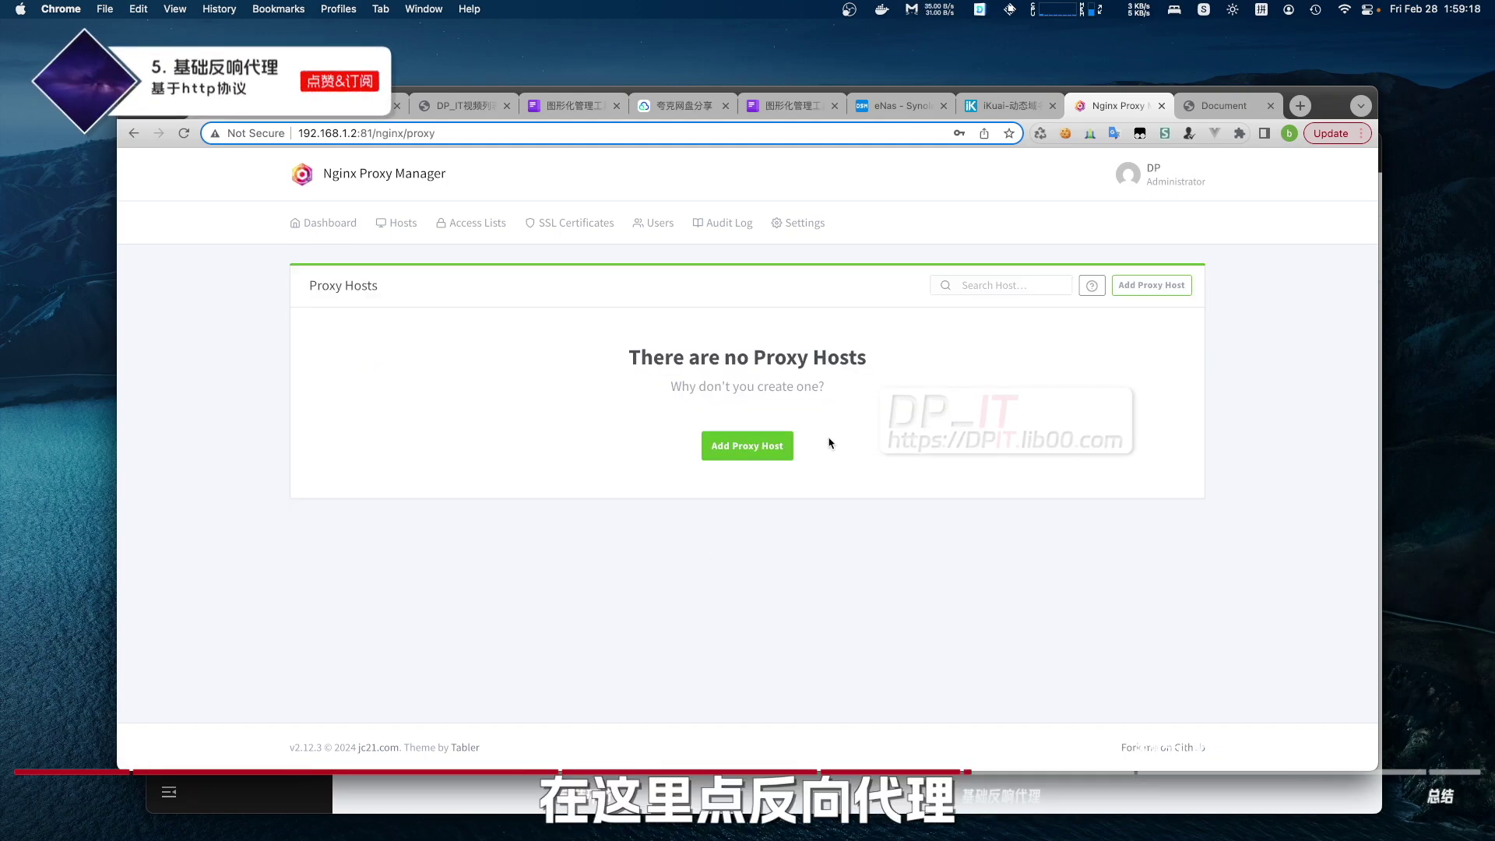
click(747, 446)
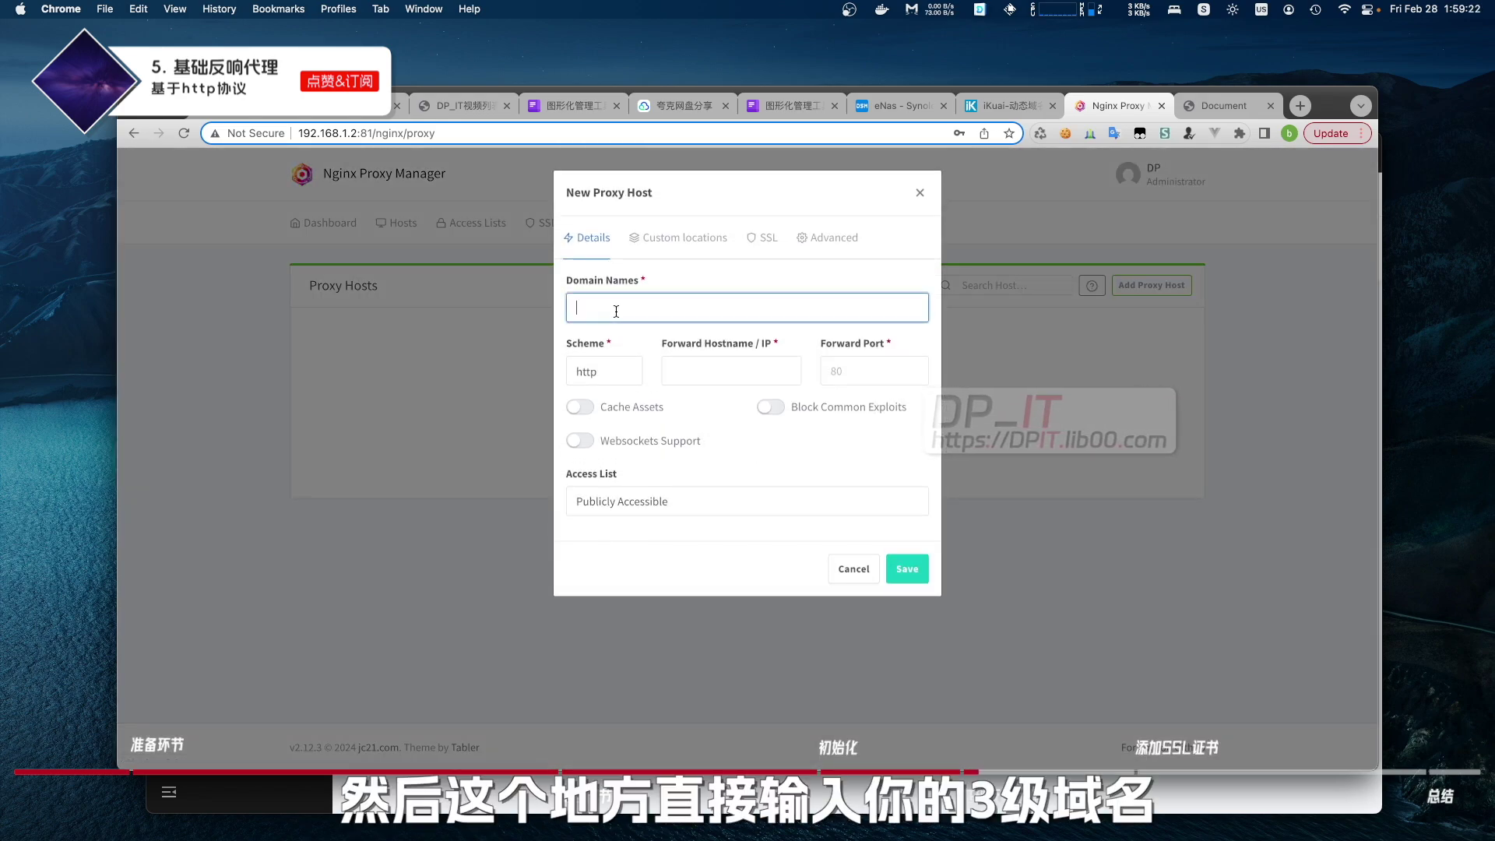
text(hbx-i.lib00.com)
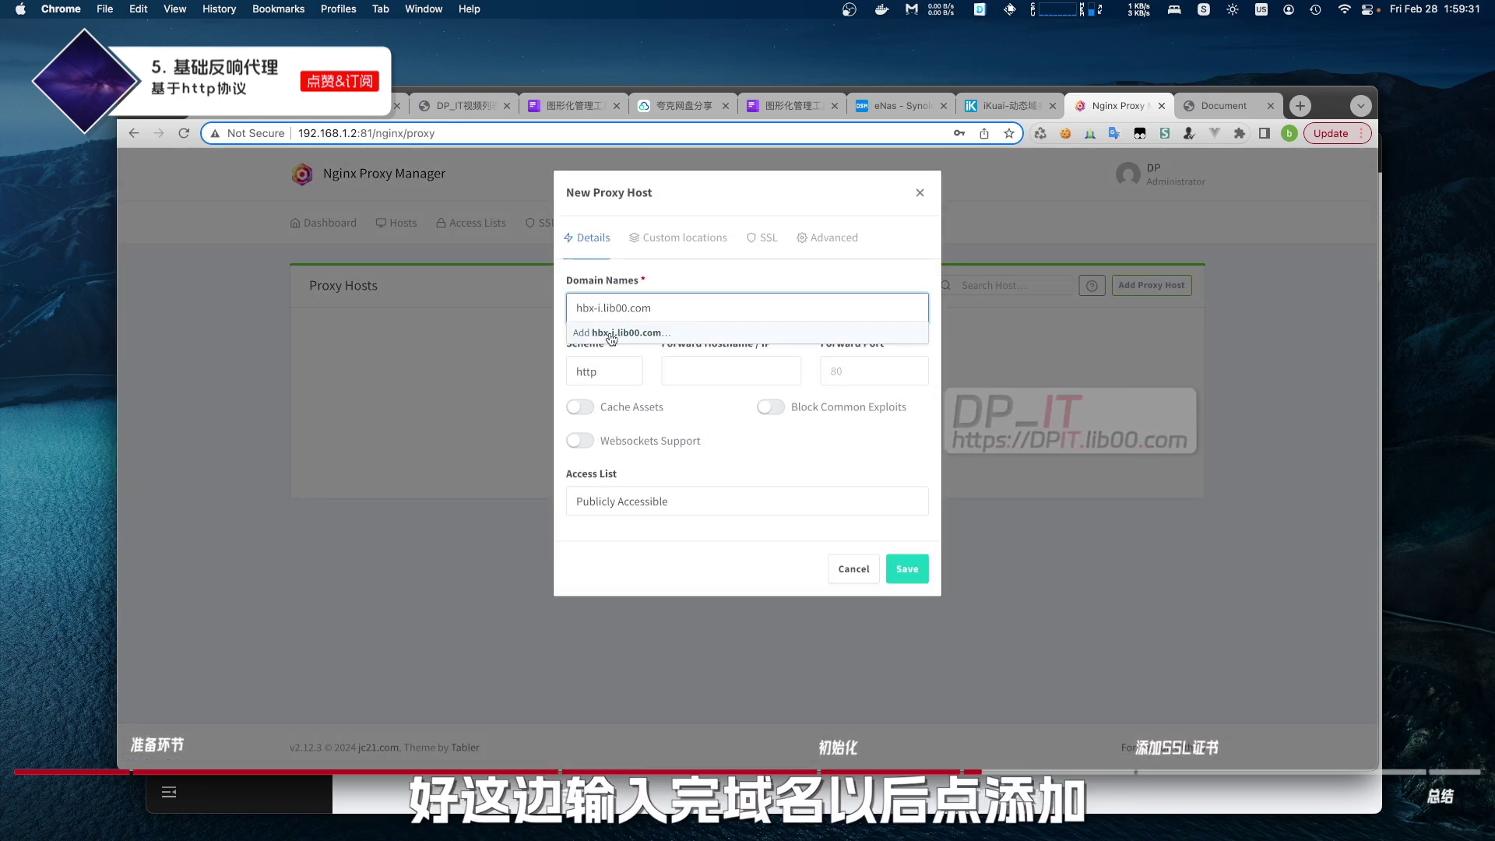
click(621, 333)
Step: Forward the new proxy host to 192.168.1.2 on port 55300 and save it
click(764, 384)
text(192.168.1.2)
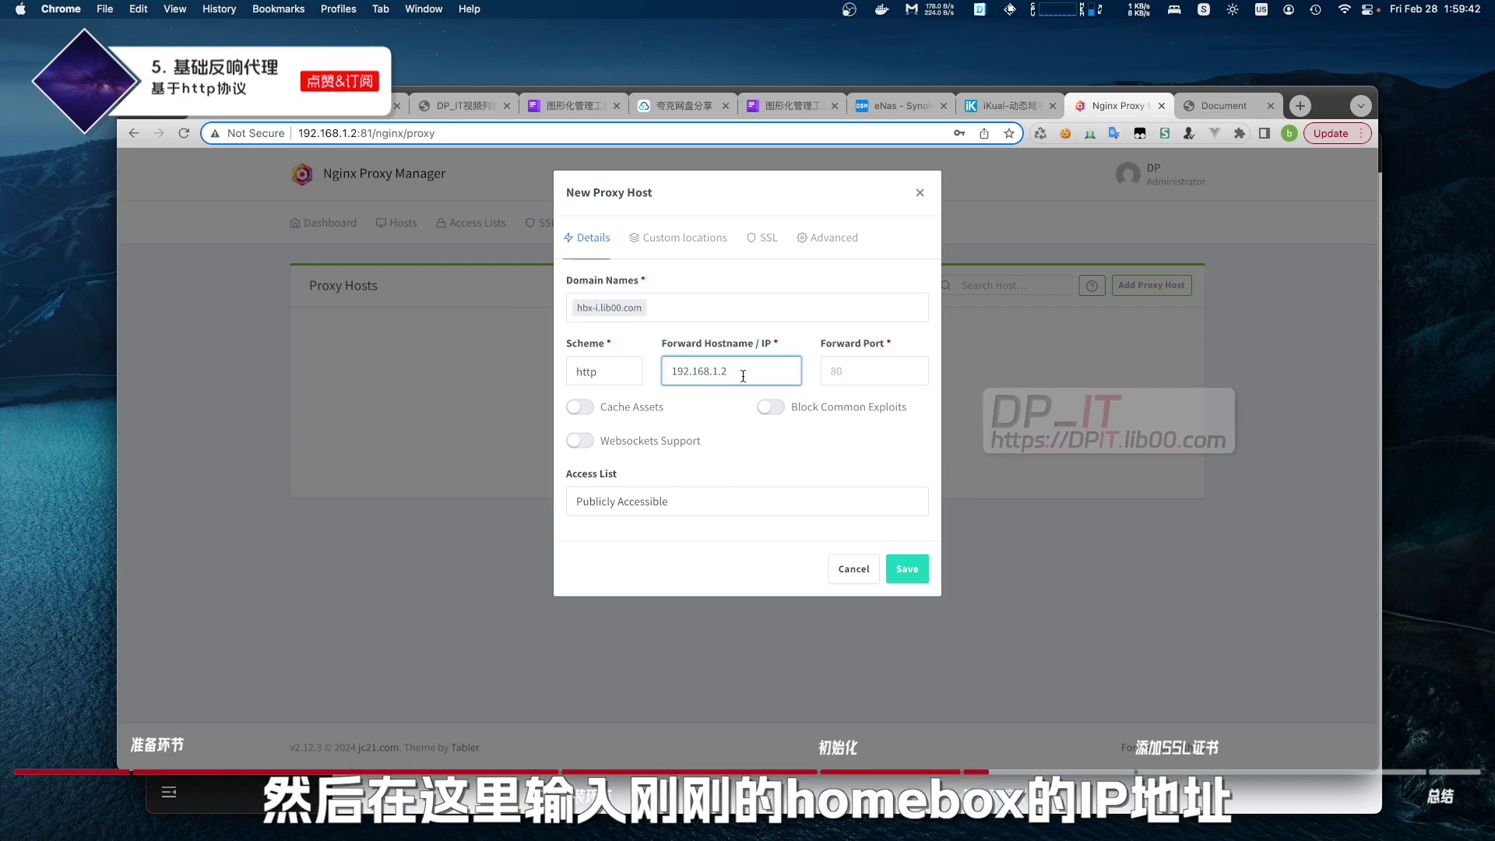
click(865, 371)
text(554)
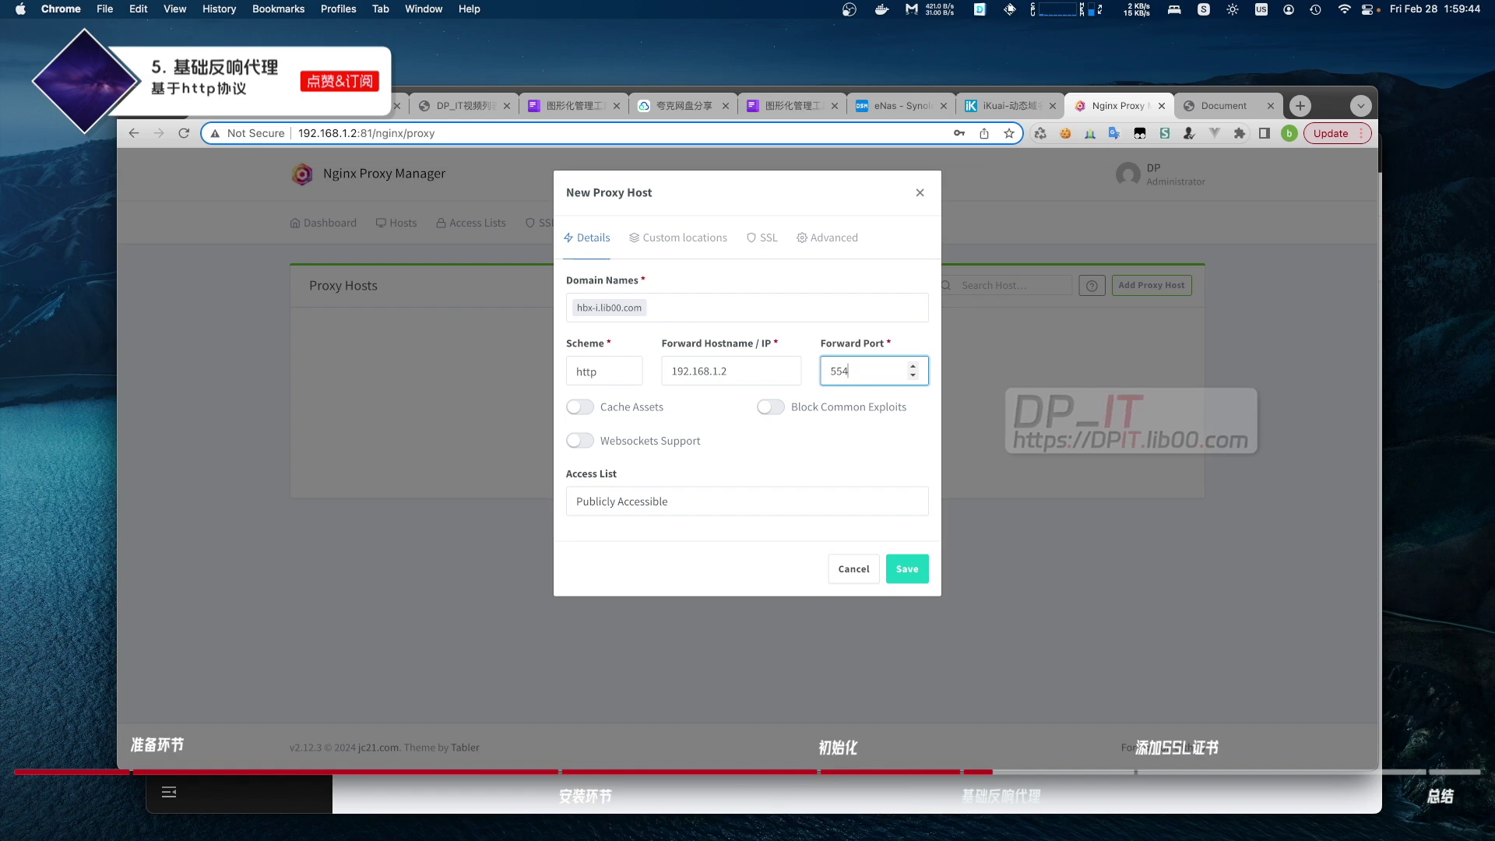
key(BackSpace)
text(300)
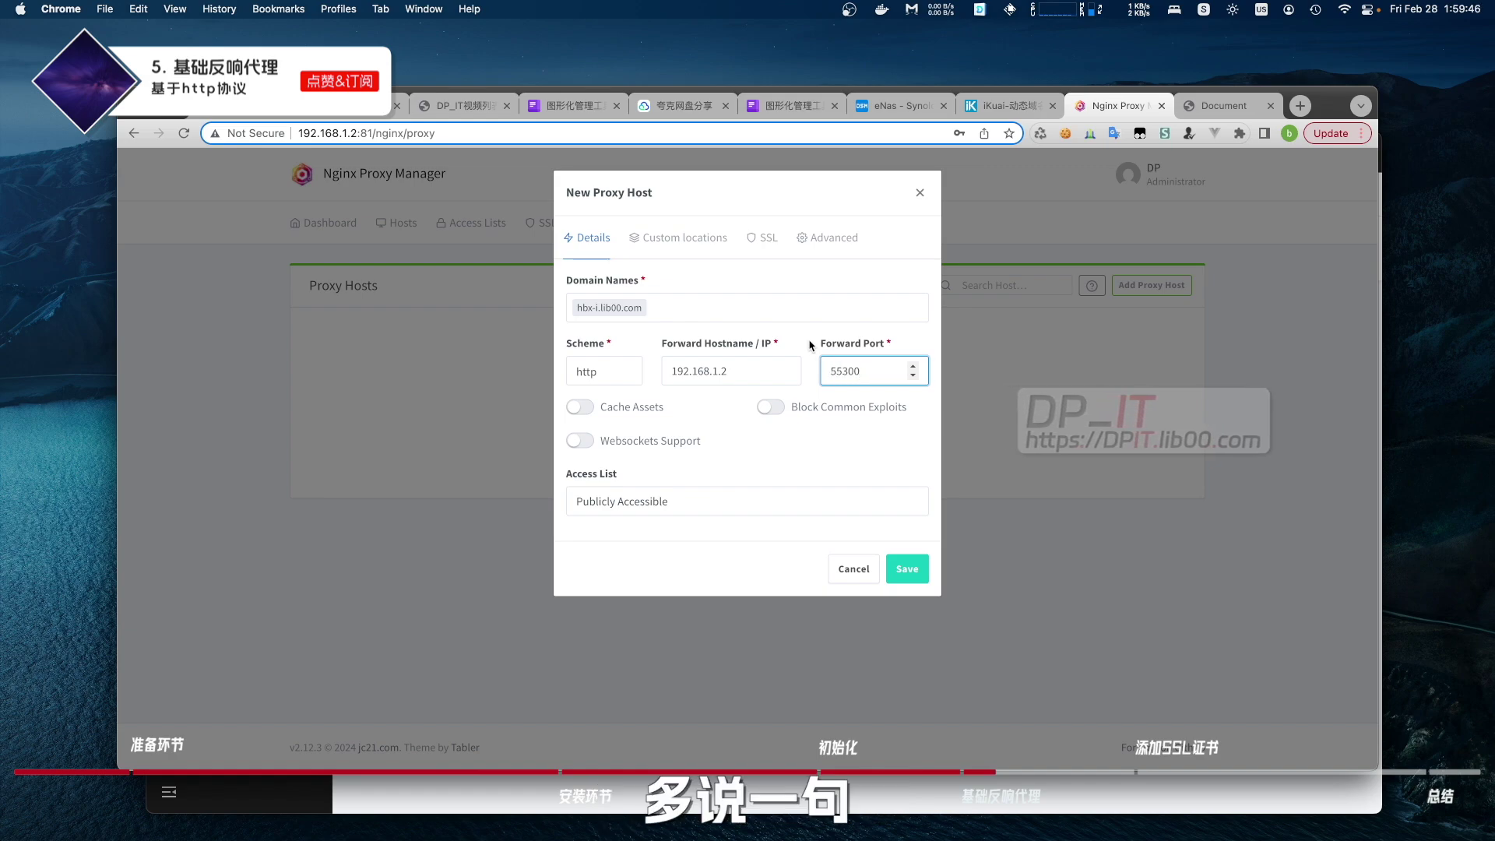
click(688, 304)
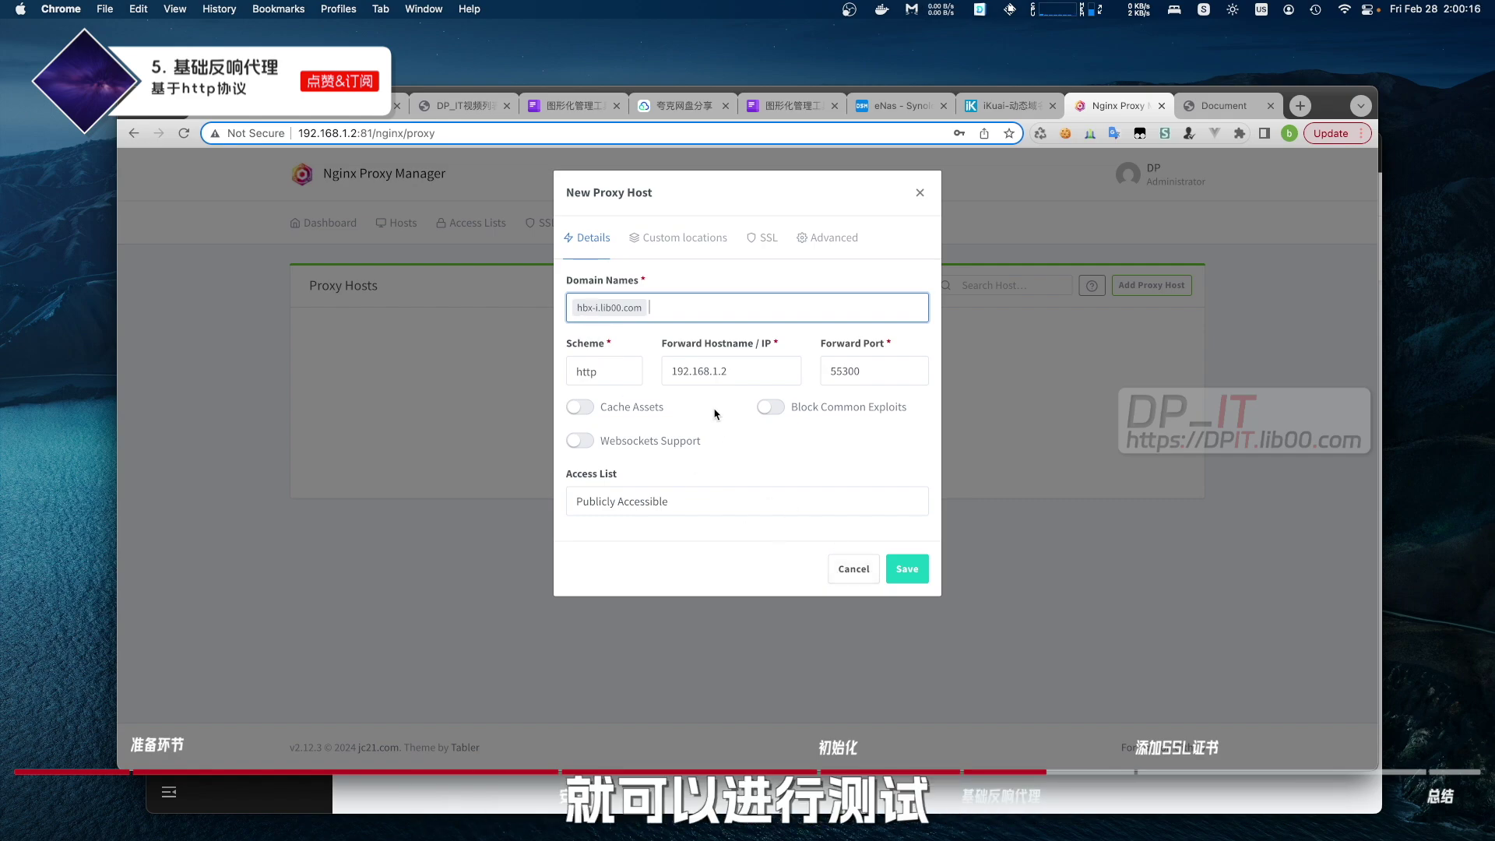
click(906, 569)
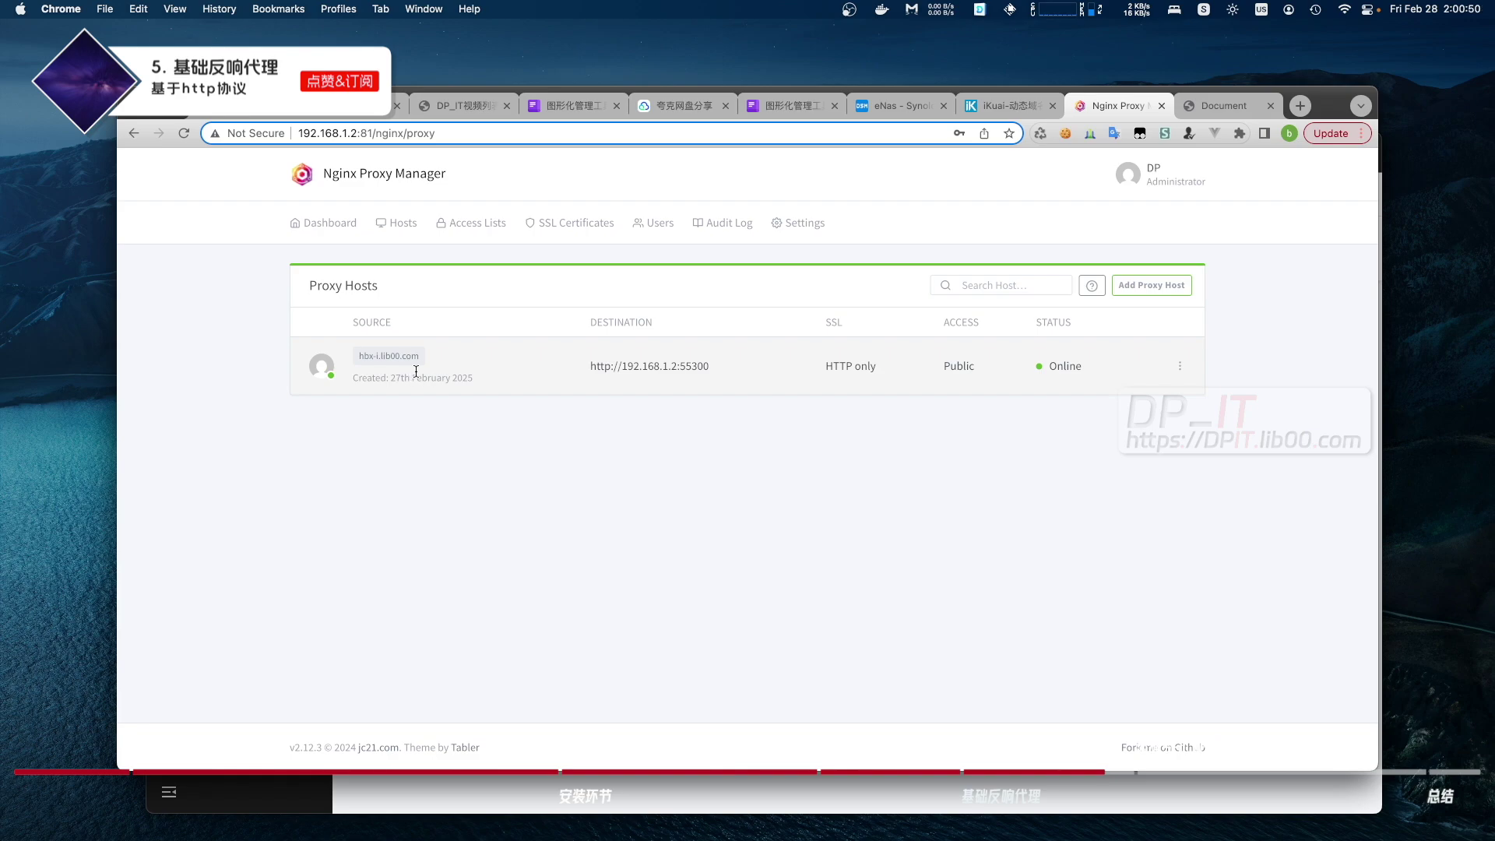
click(1301, 106)
text(http://hbx-i.lib00.com:55111)
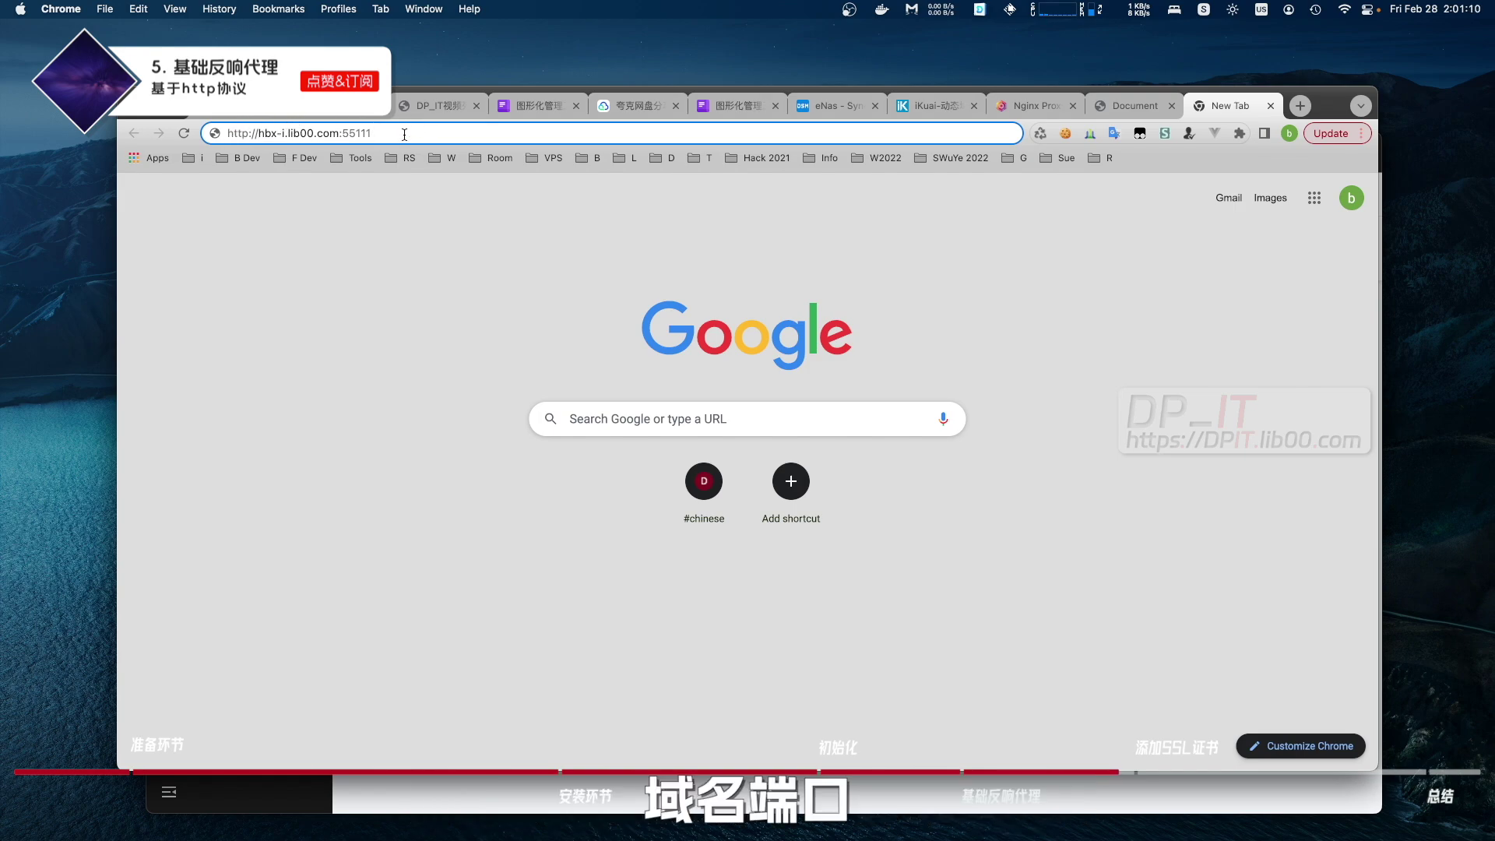
key(Return)
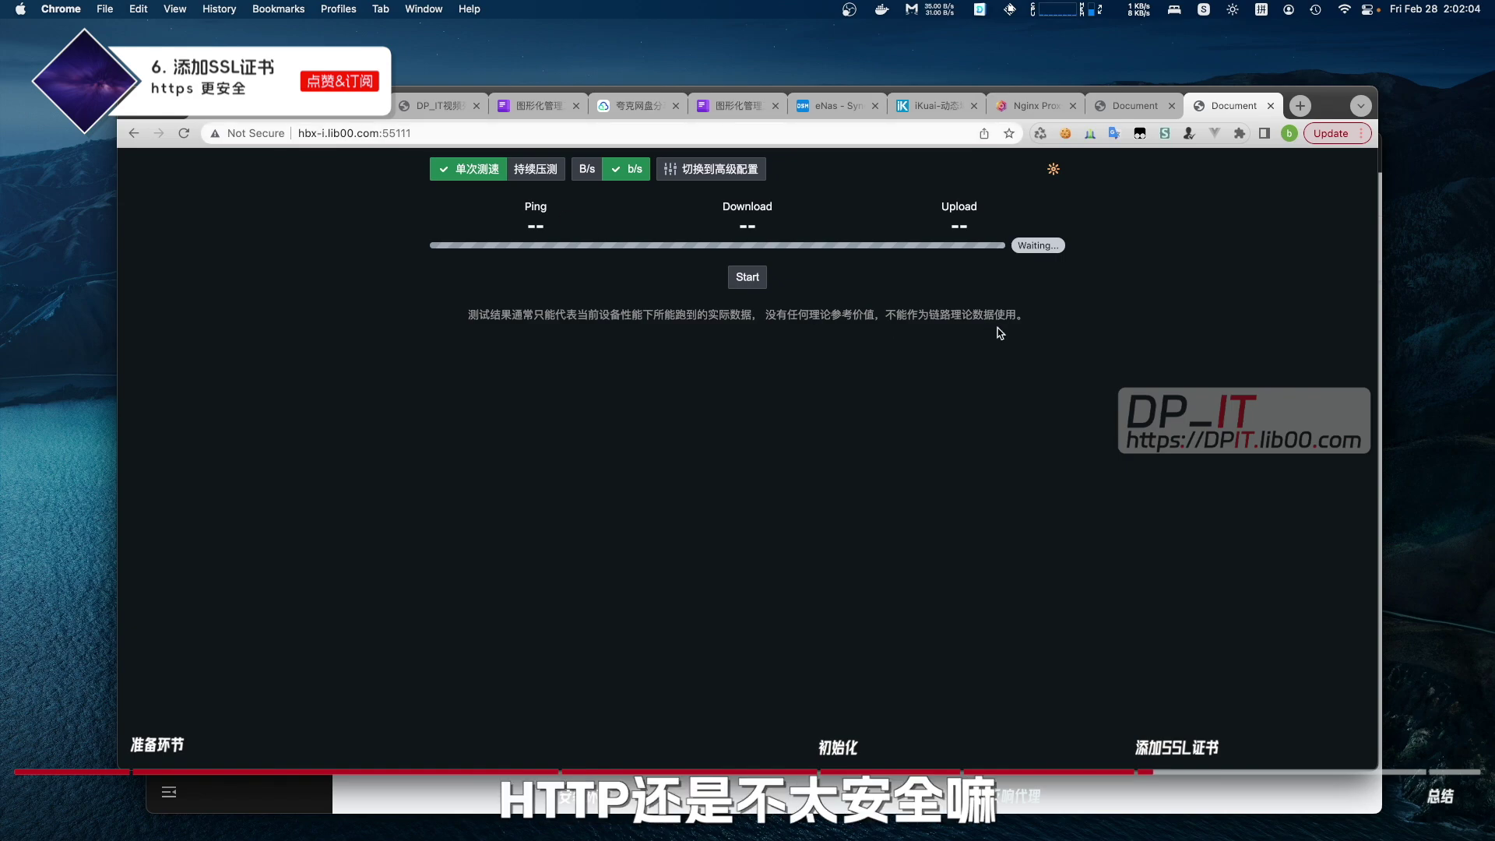
Step: Start a new Let's Encrypt certificate in Nginx Proxy Manager and add hbx-i.lib00.com as its domain name
click(1018, 111)
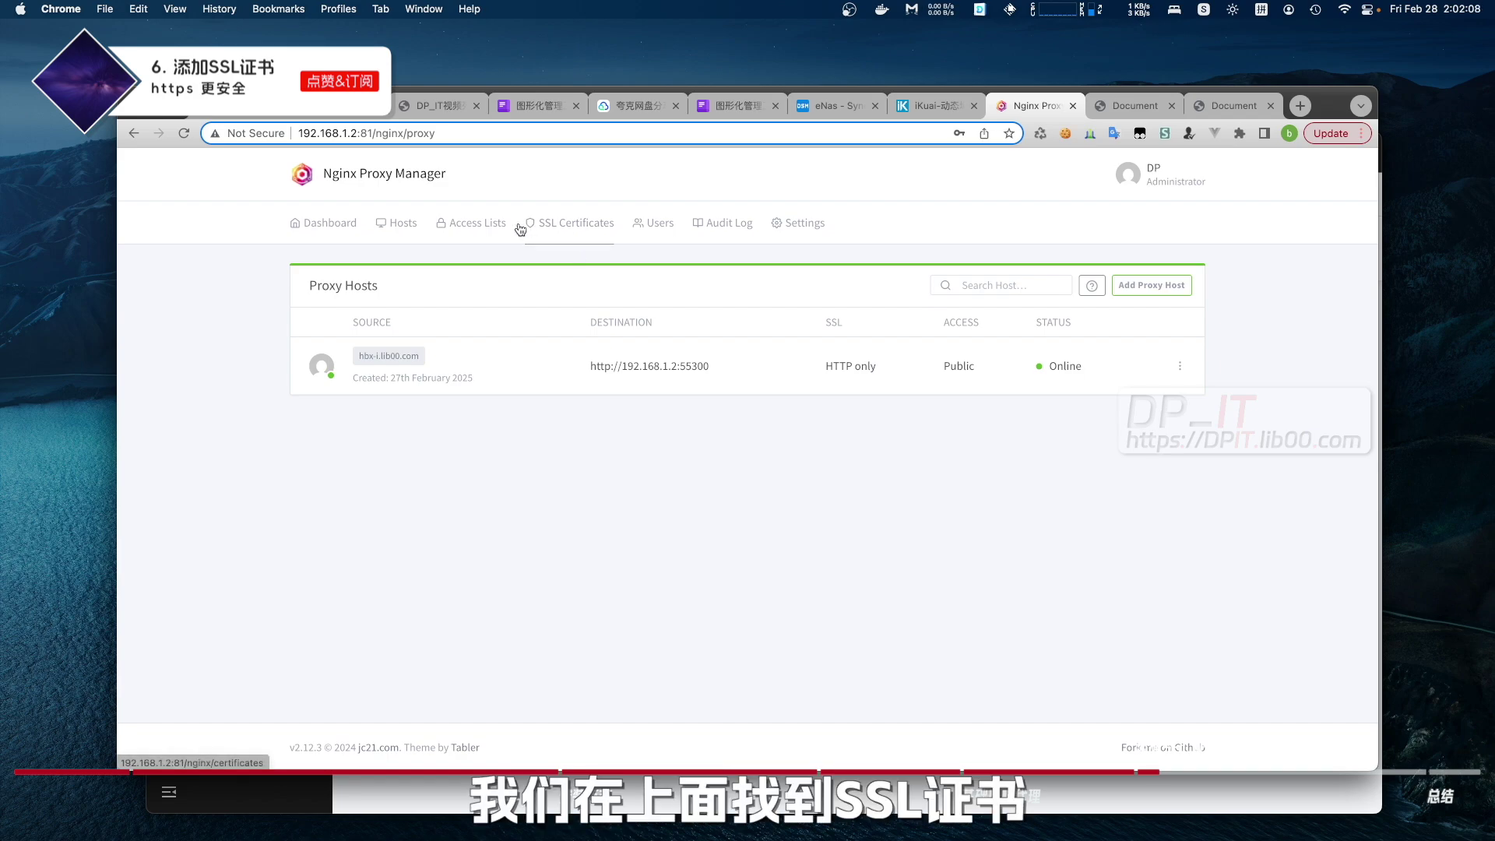
click(565, 227)
click(748, 445)
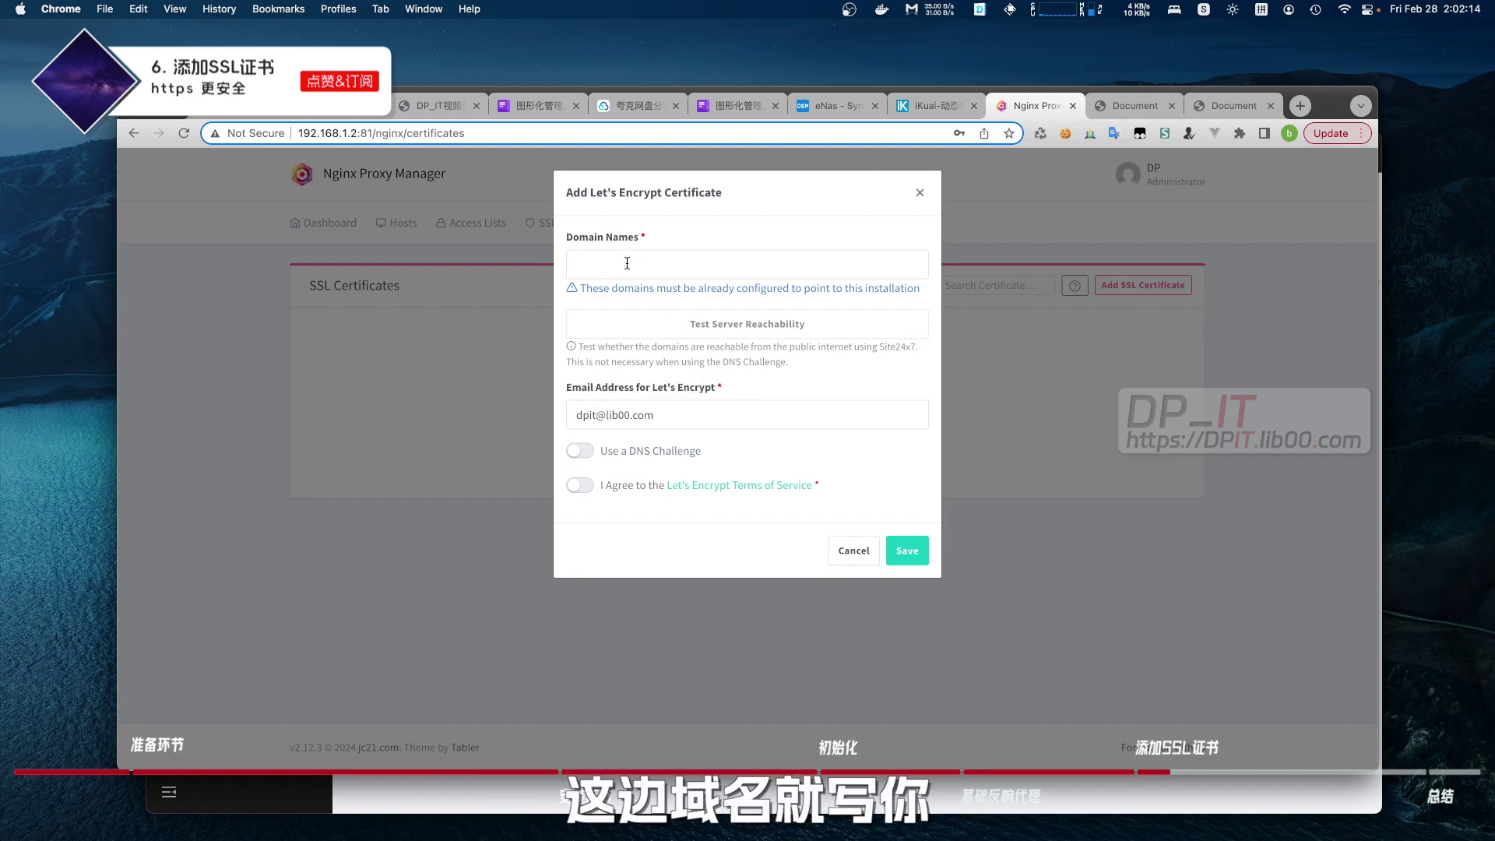
click(627, 264)
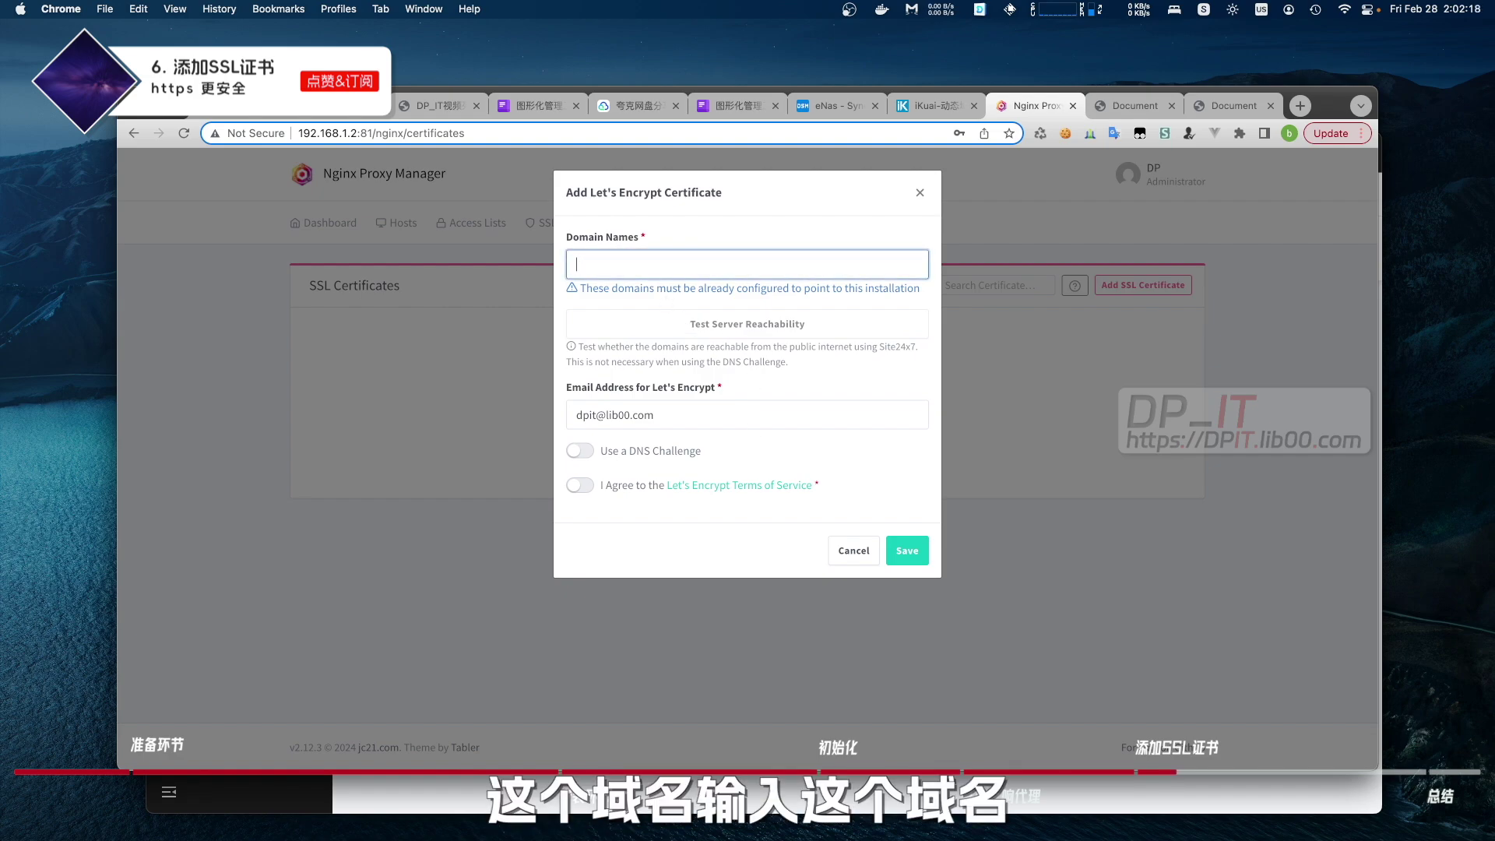
text(hbx-i.lib00.com)
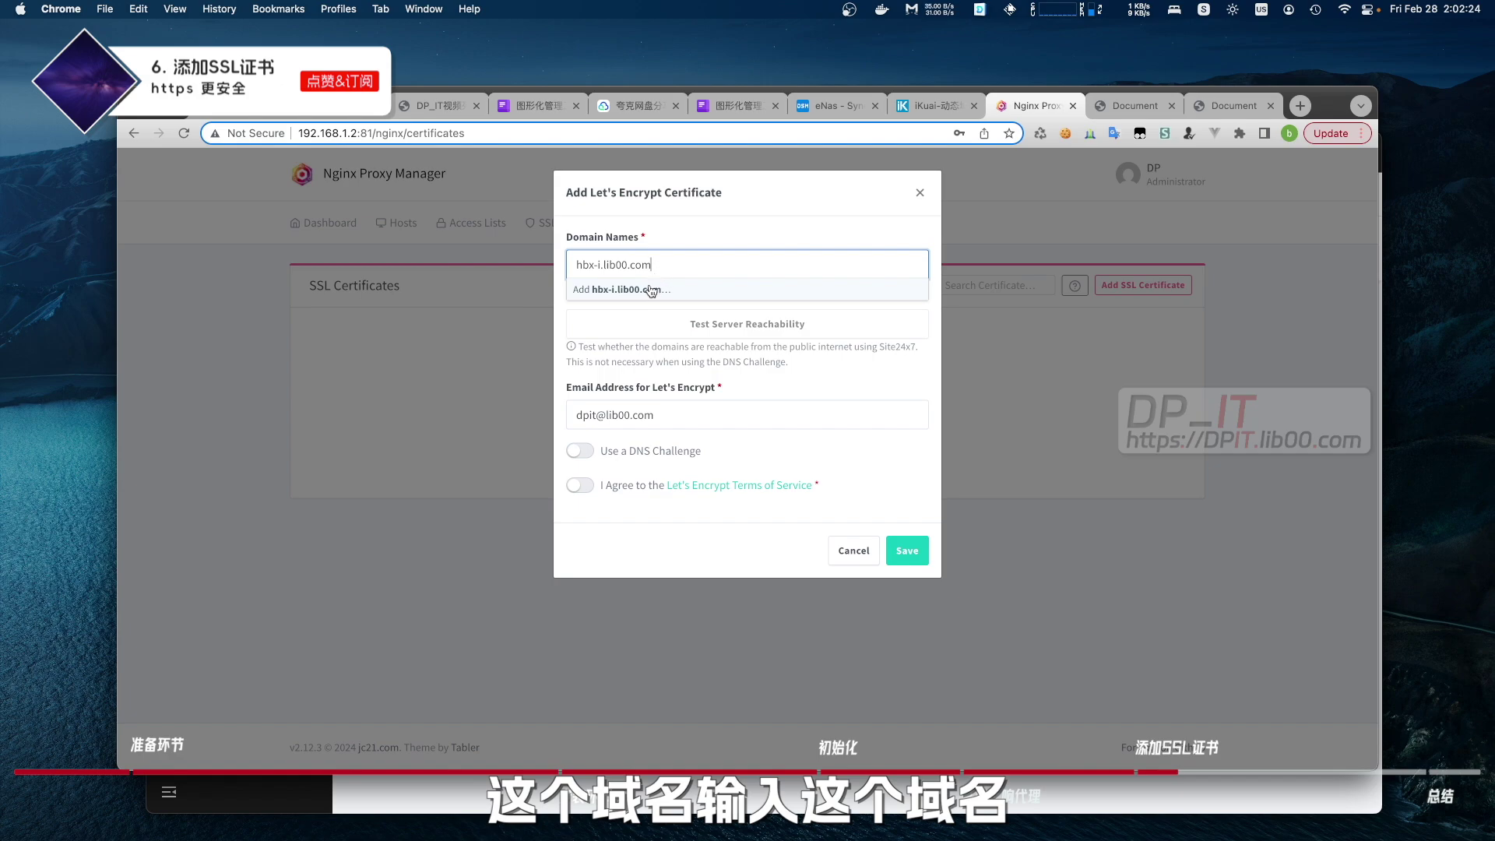
click(651, 288)
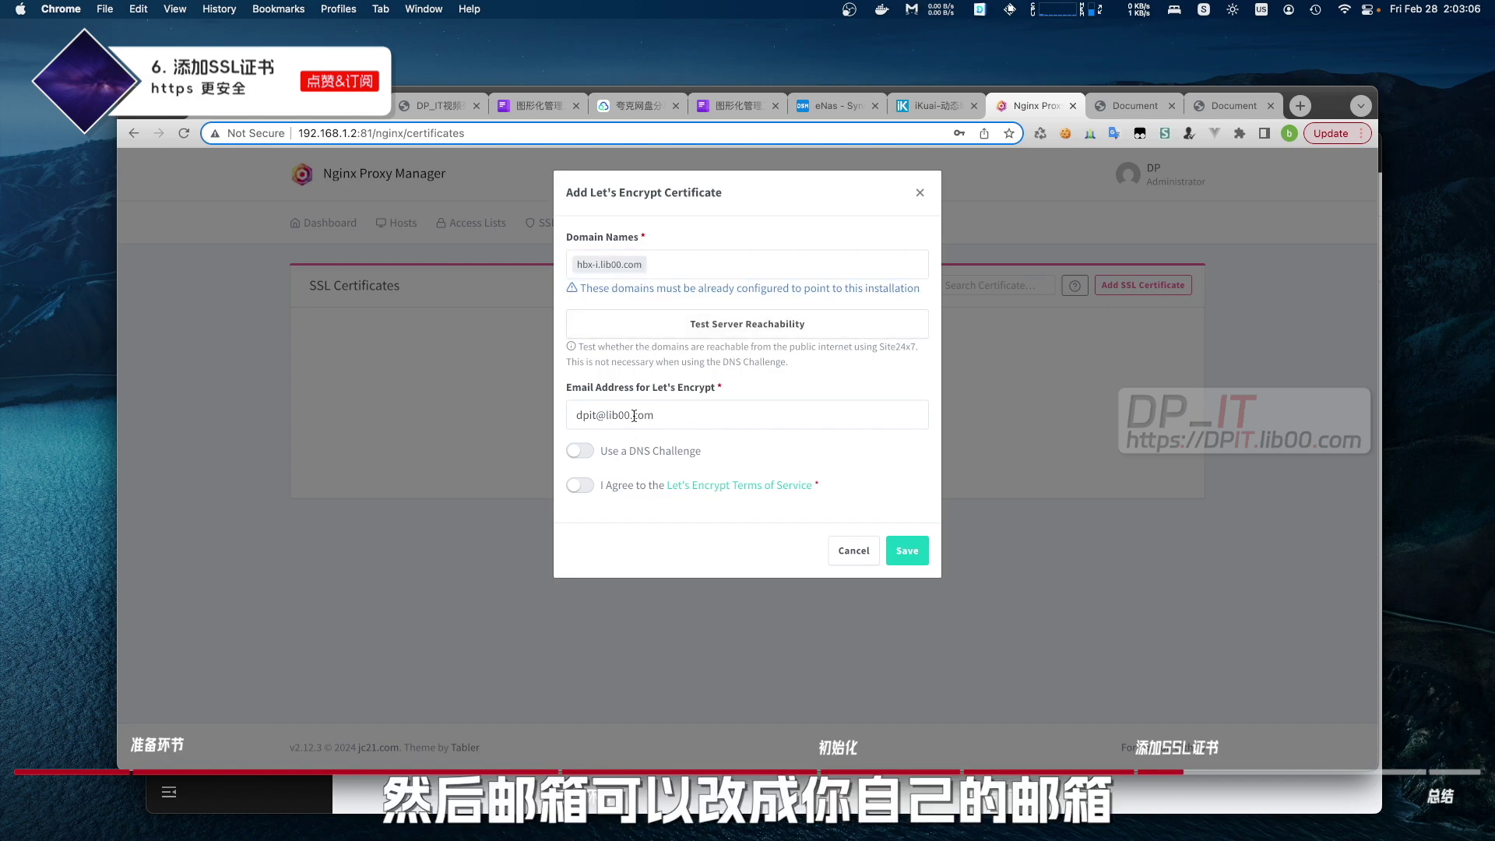
Step: Enable the DNS challenge for the certificate and choose DNSPod as the DNS provider
click(592, 452)
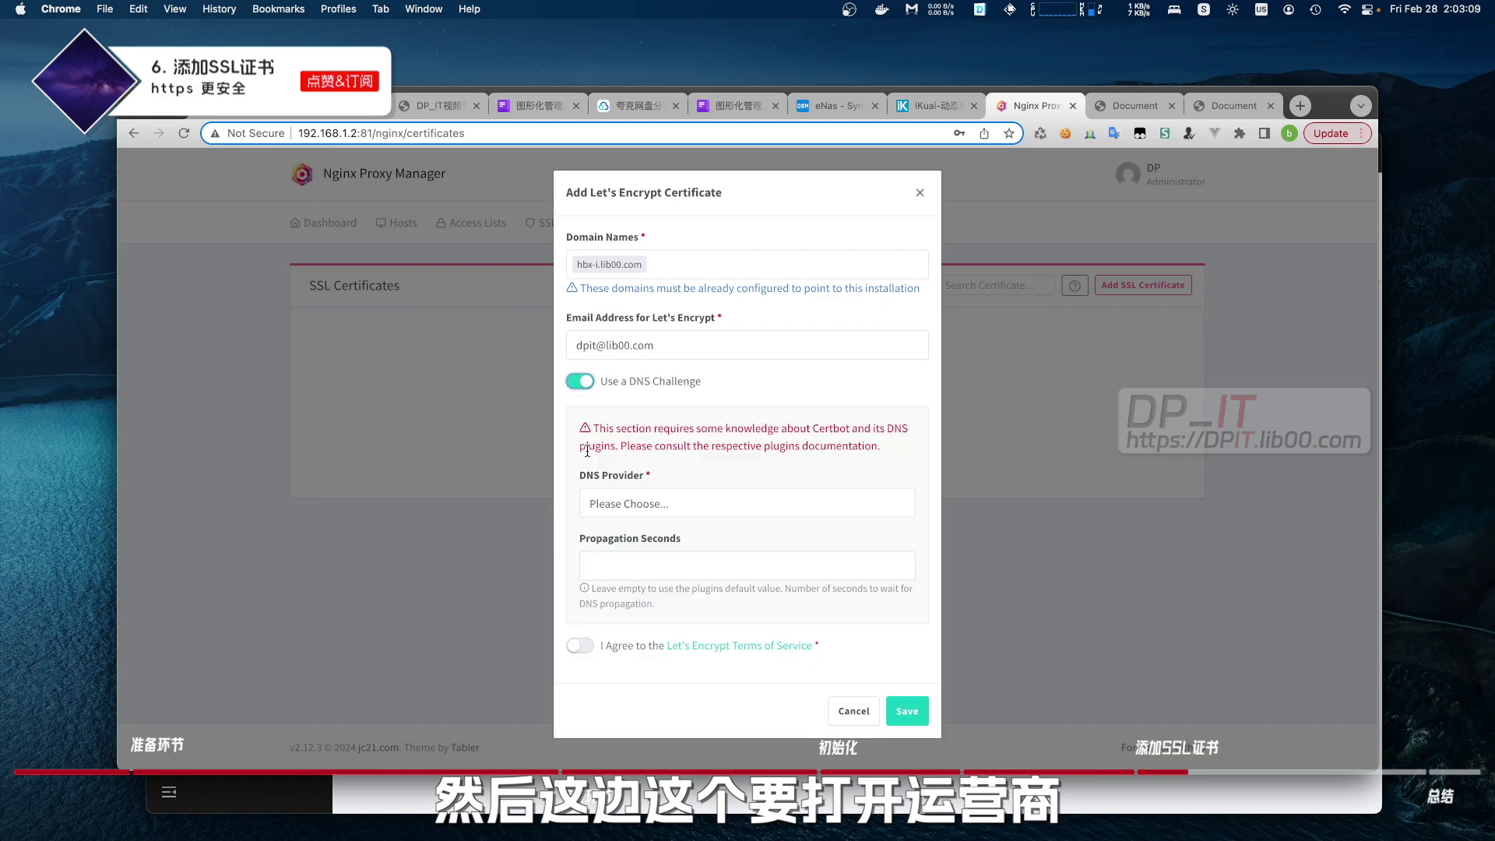
click(672, 506)
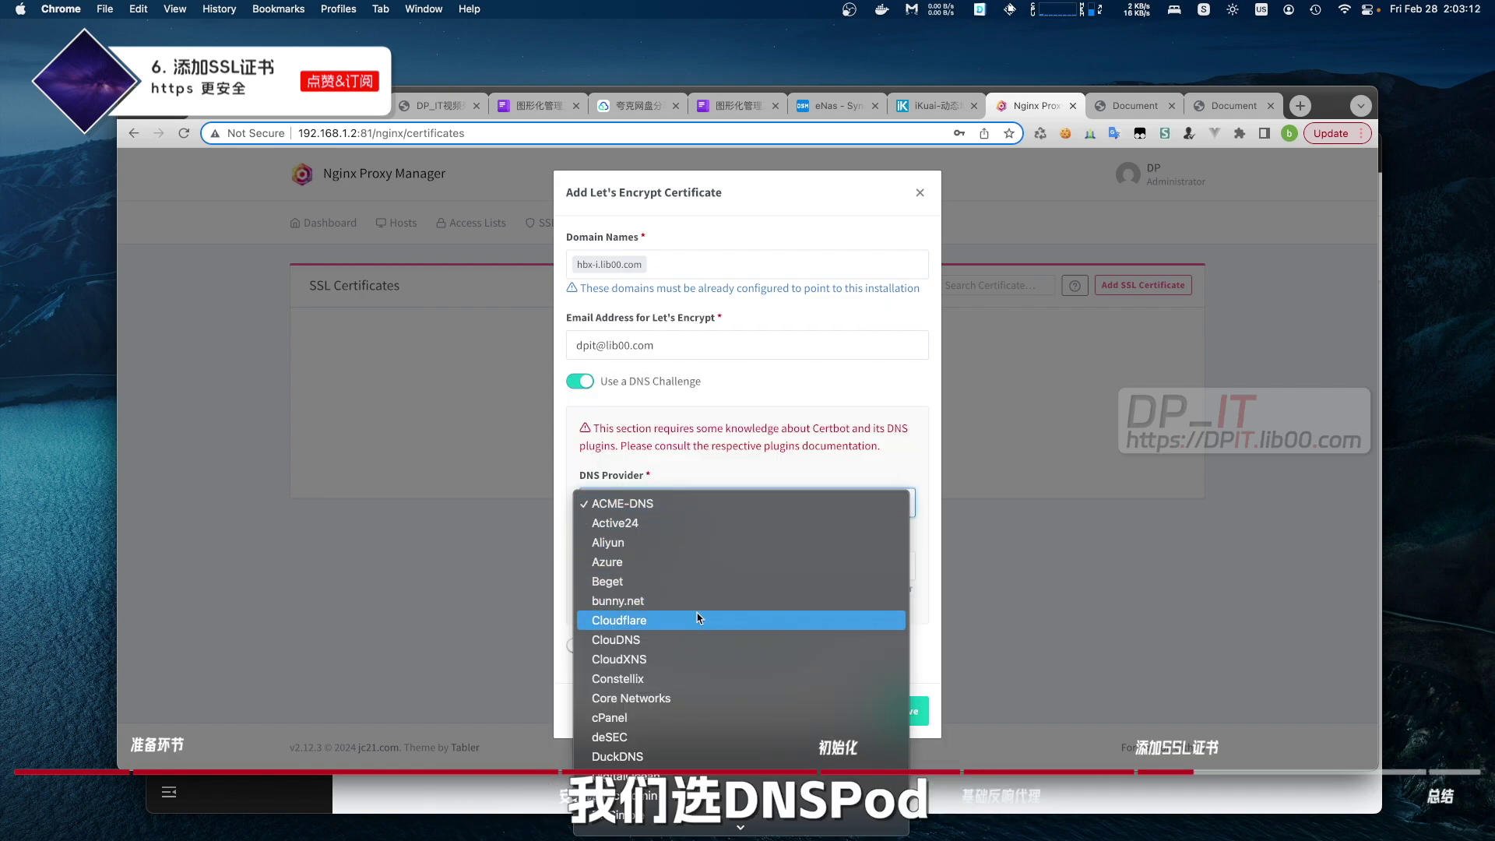
scroll(699, 618, down, 10)
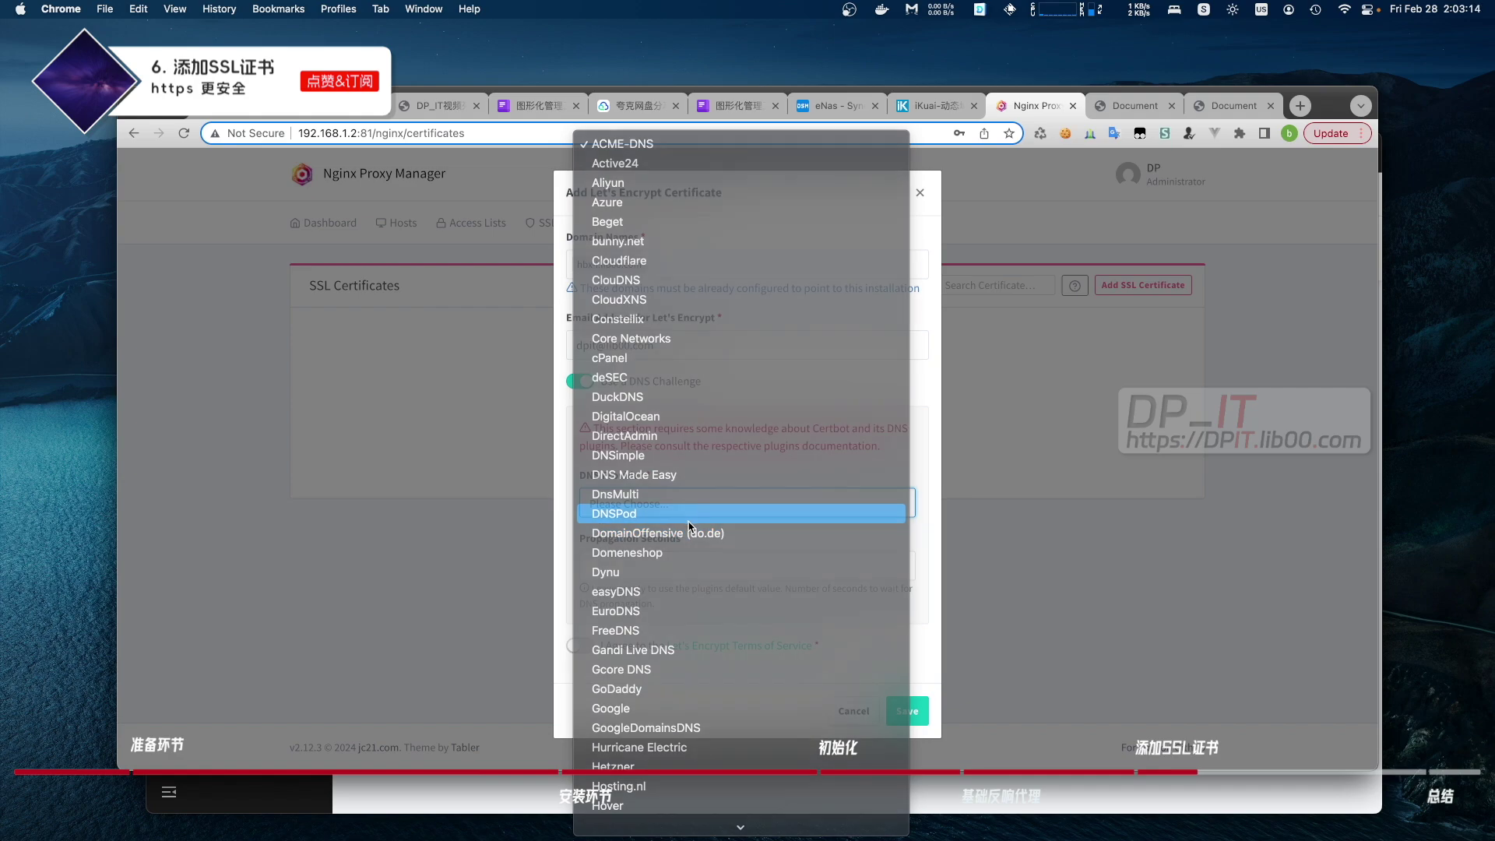
click(689, 514)
scroll(817, 469, down, 3)
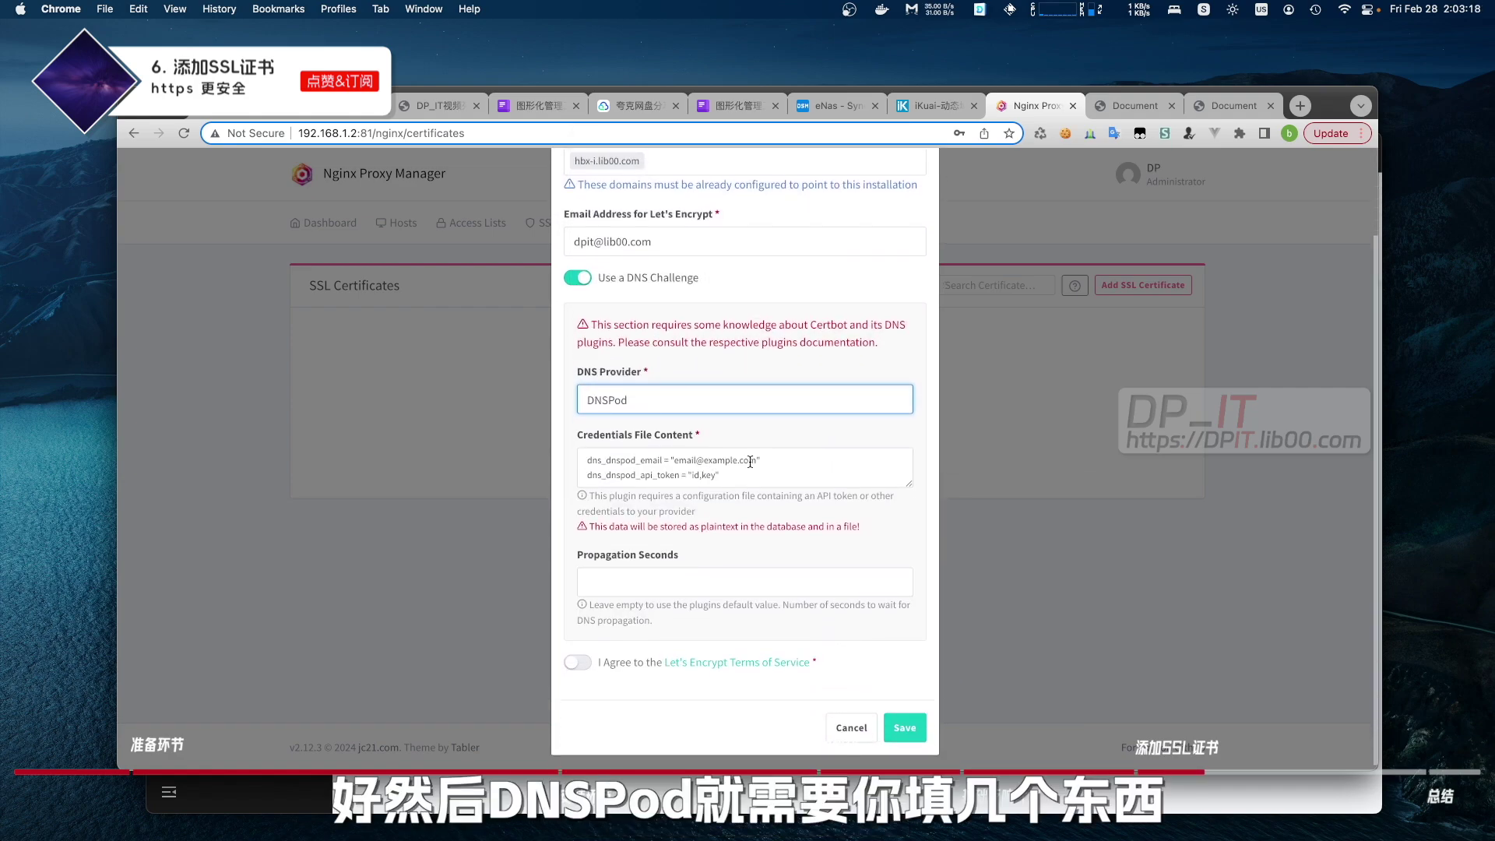
Step: Fill in the DNSPod account e-mail and API token in the credentials, agree to the Let's Encrypt terms and save the certificate
drag(675, 460, 754, 462)
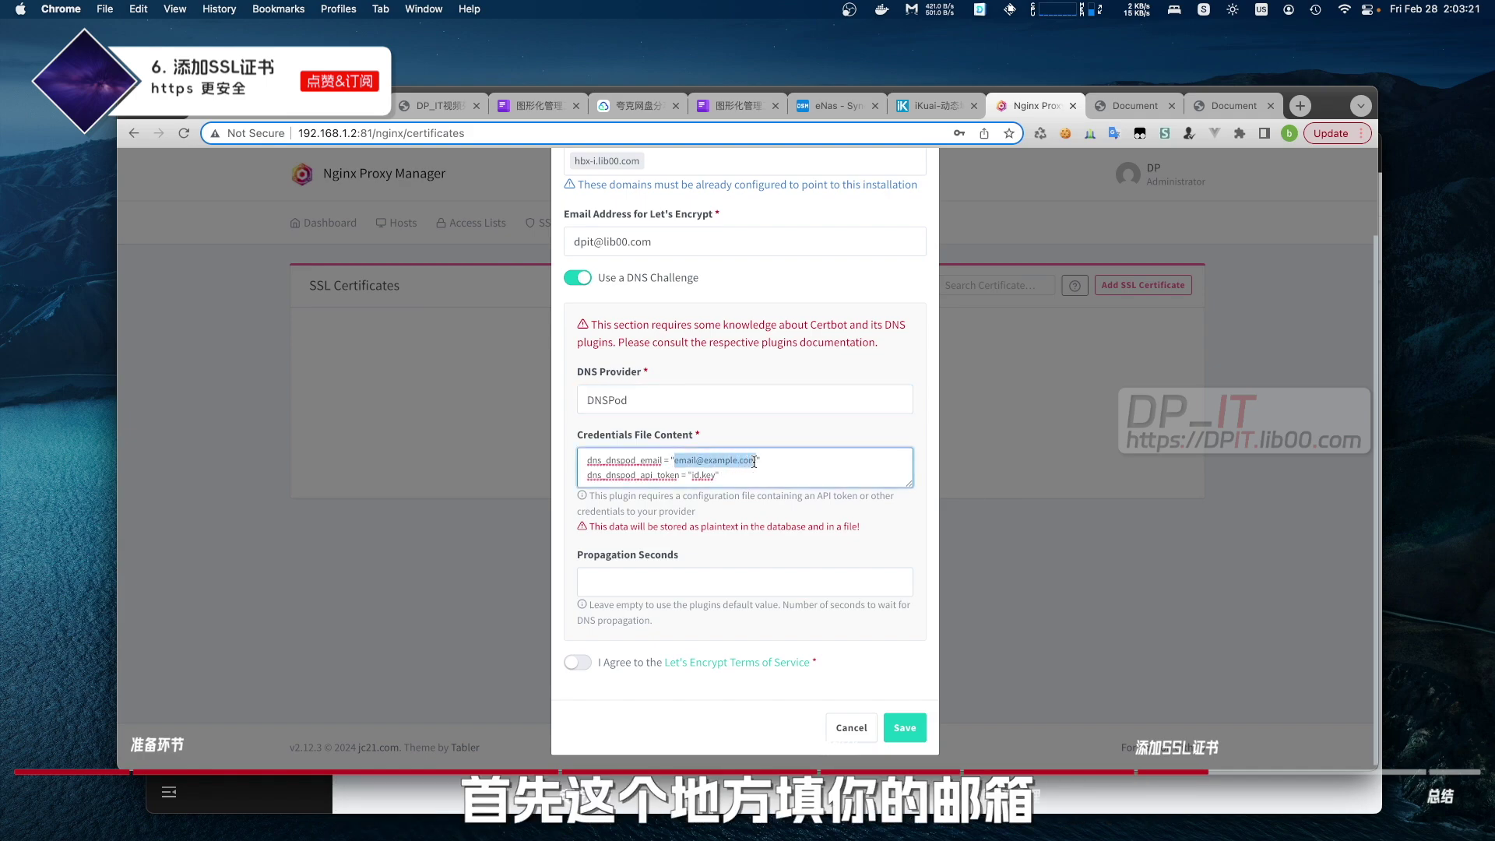
click(694, 475)
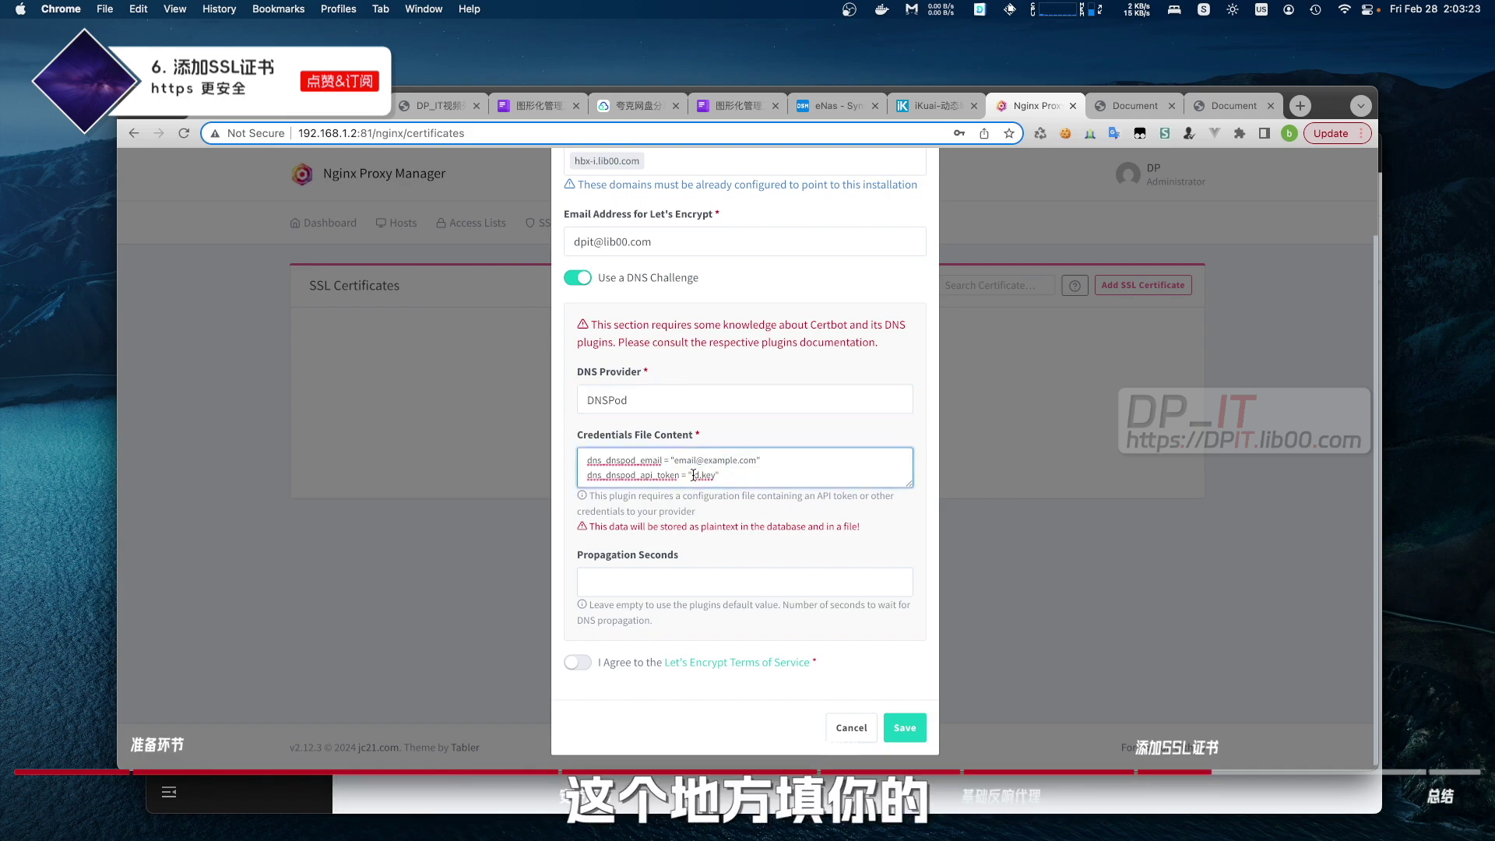
double_click(713, 477)
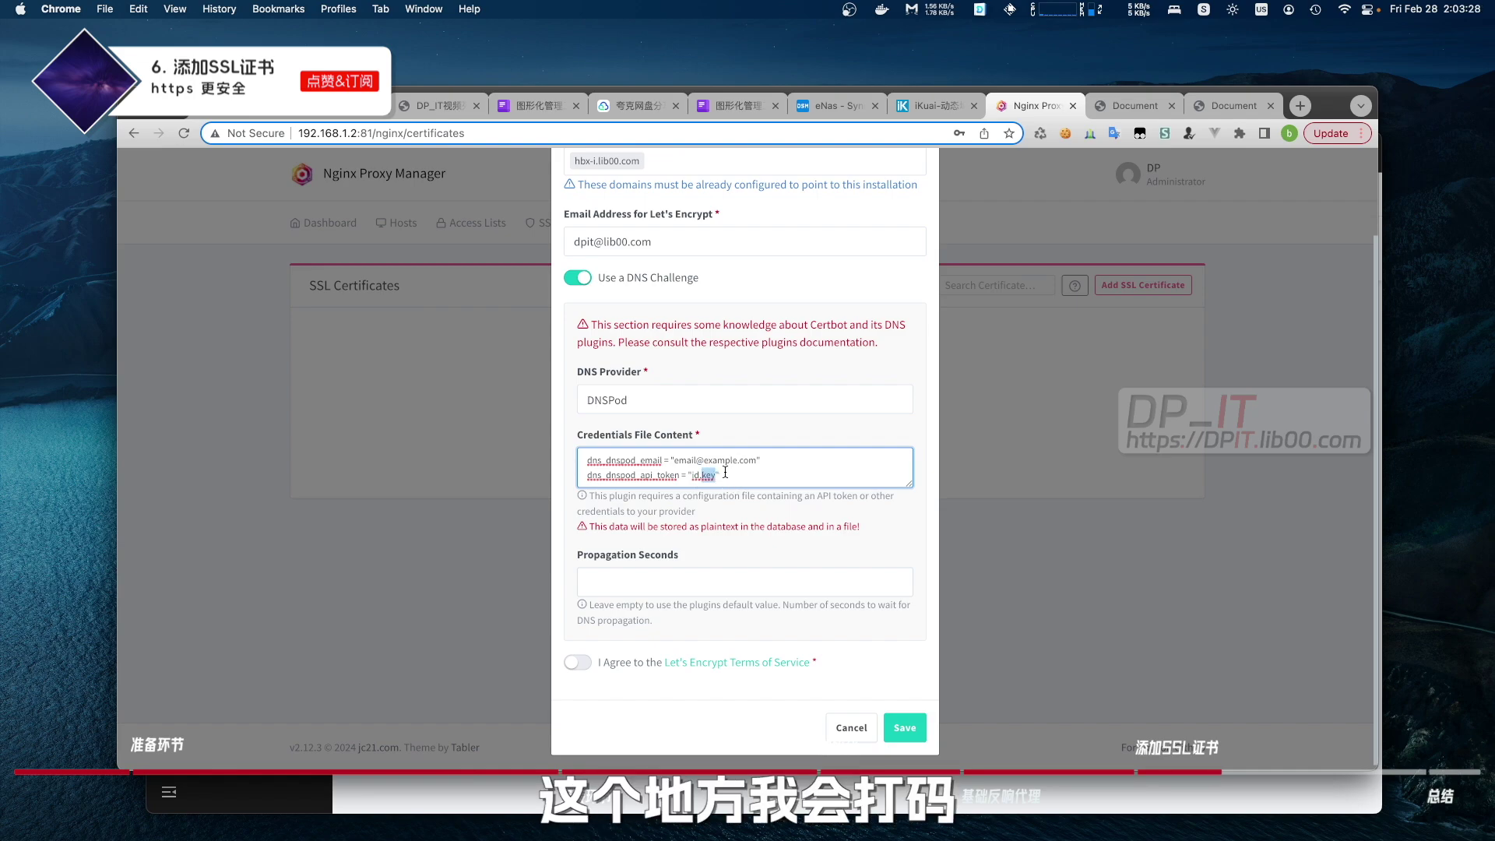
click(725, 476)
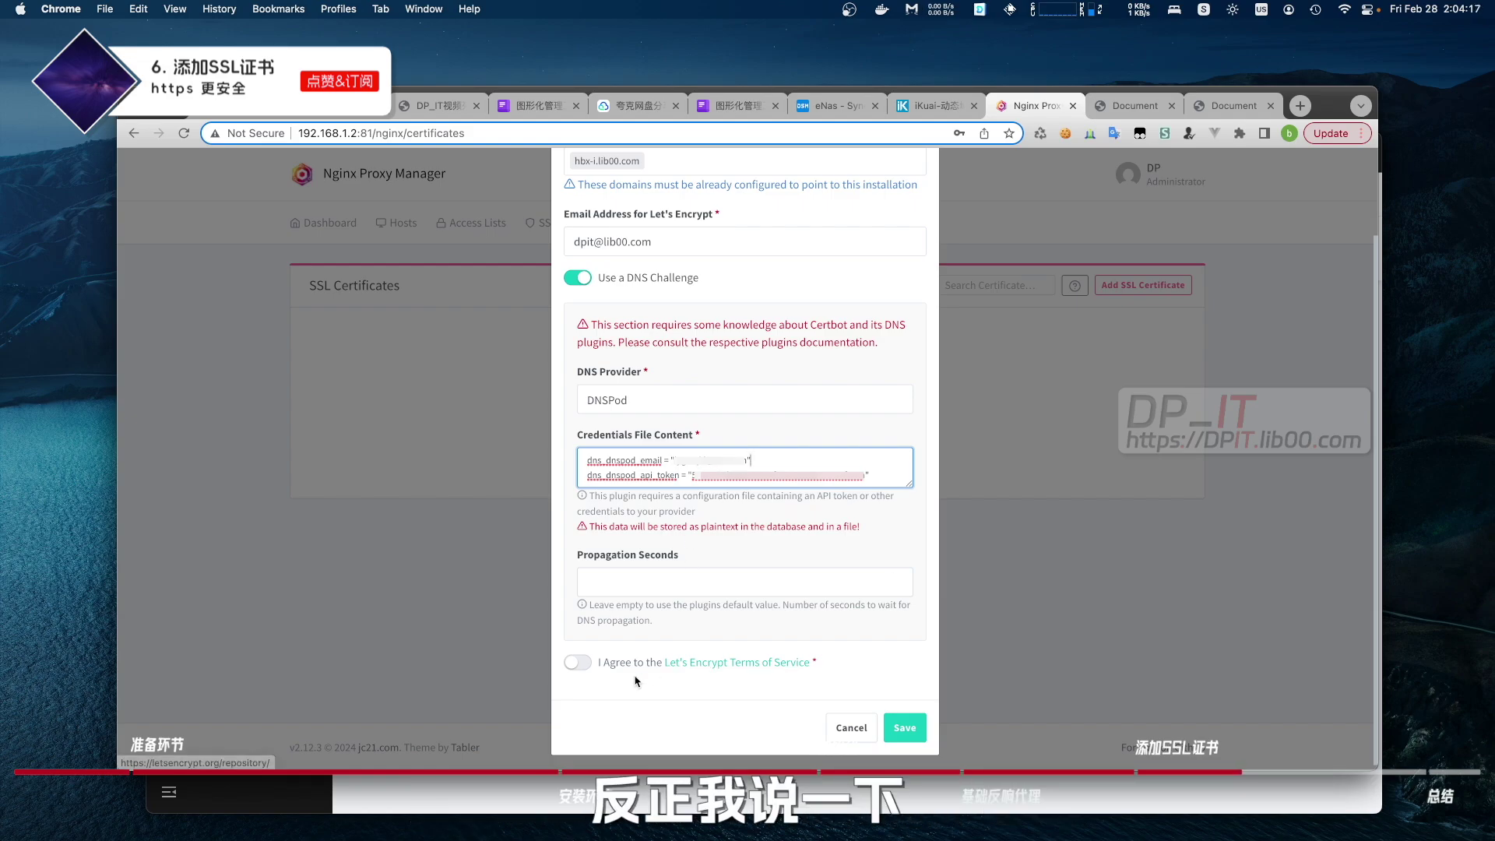
click(579, 664)
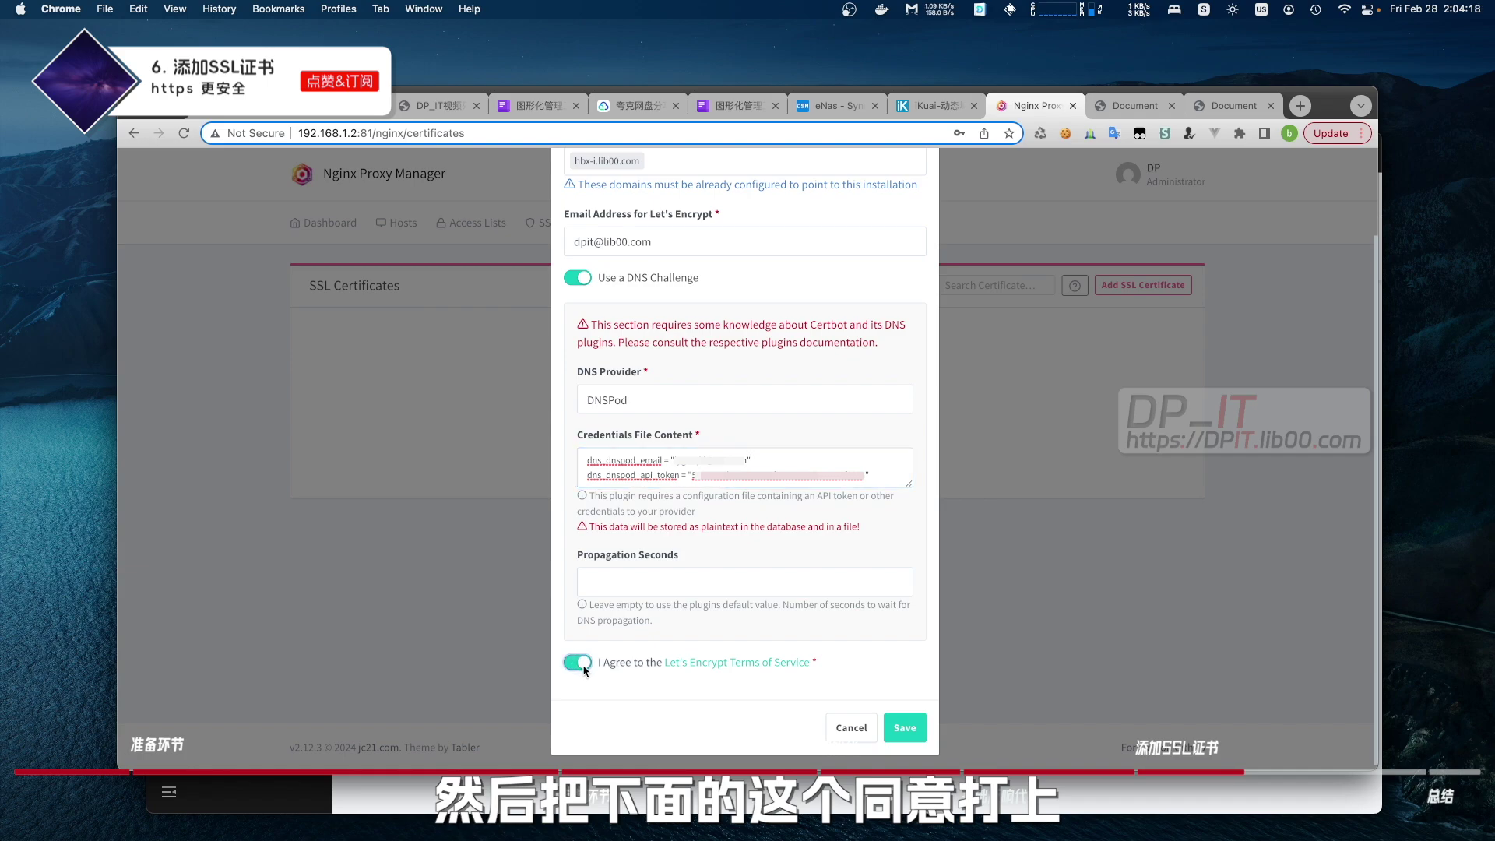
click(908, 731)
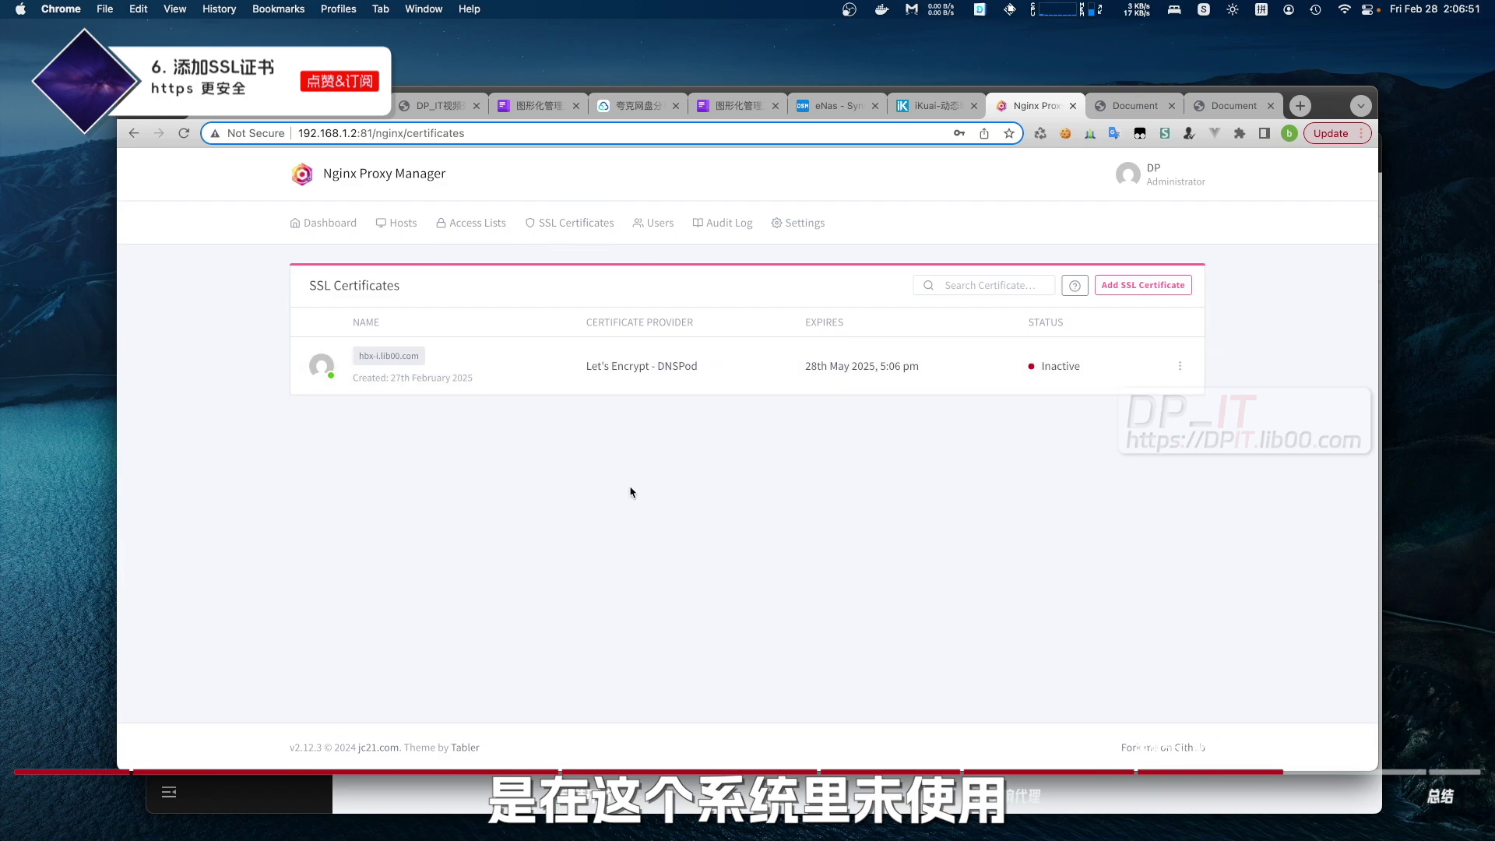
Step: Edit the hbx-i.lib00.com proxy host to use the hbx-i.lib00.com certificate with HTTP/2 Support enabled, and save it
click(344, 242)
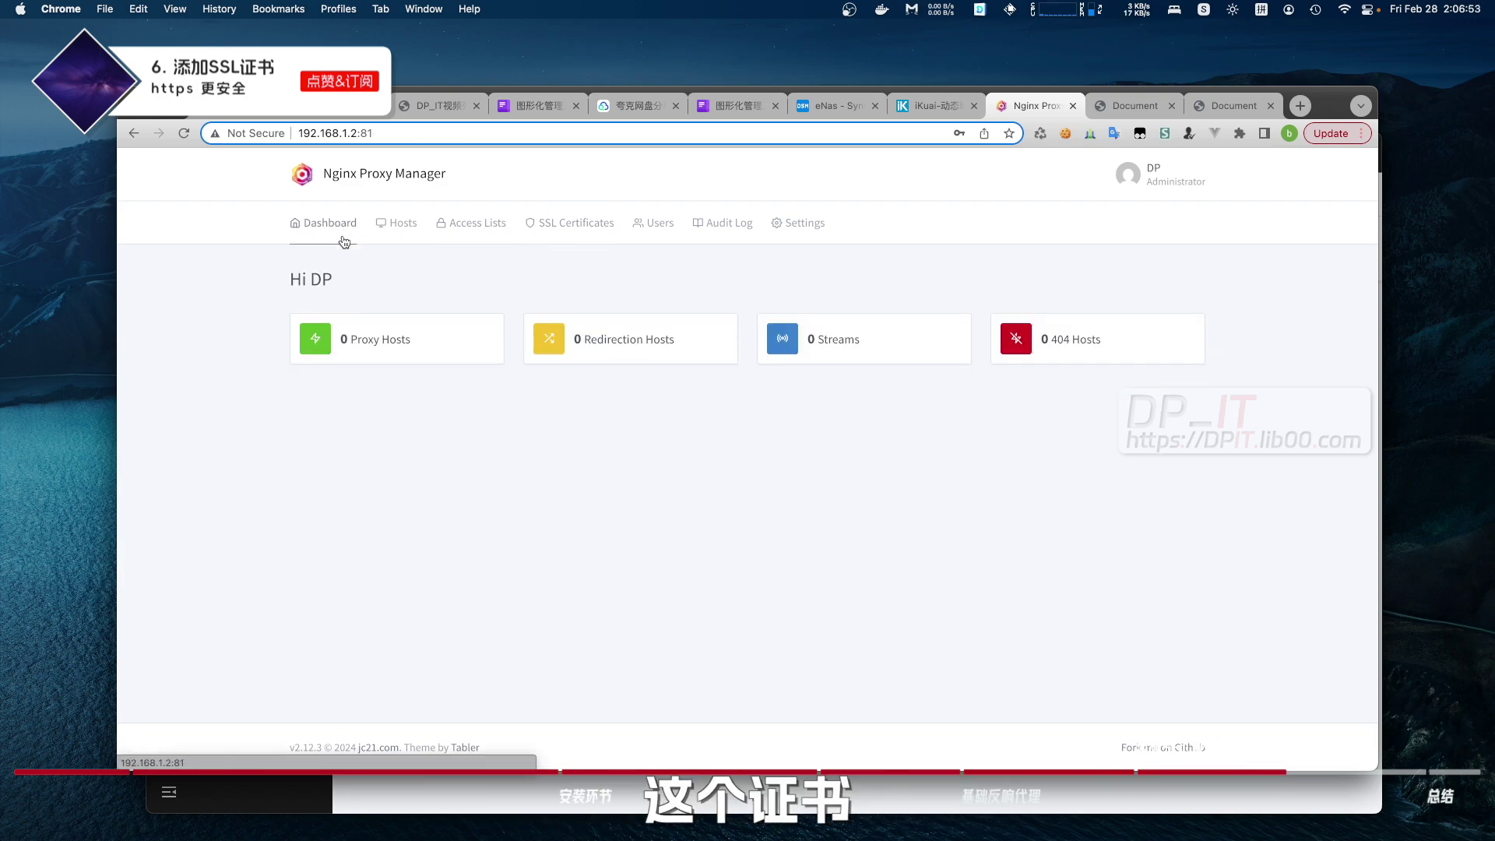
click(373, 347)
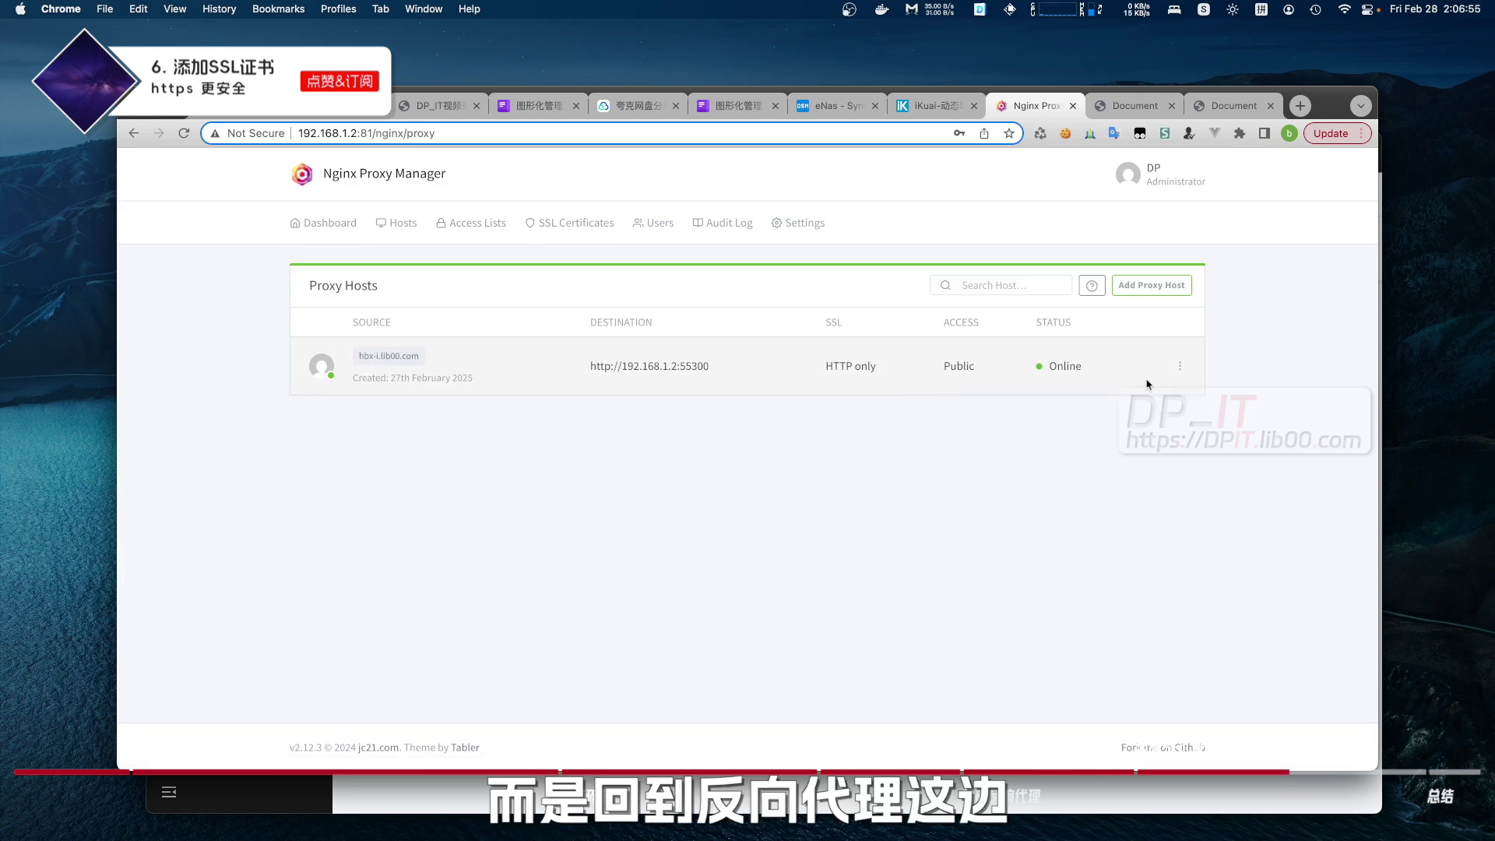
click(1179, 366)
click(1103, 427)
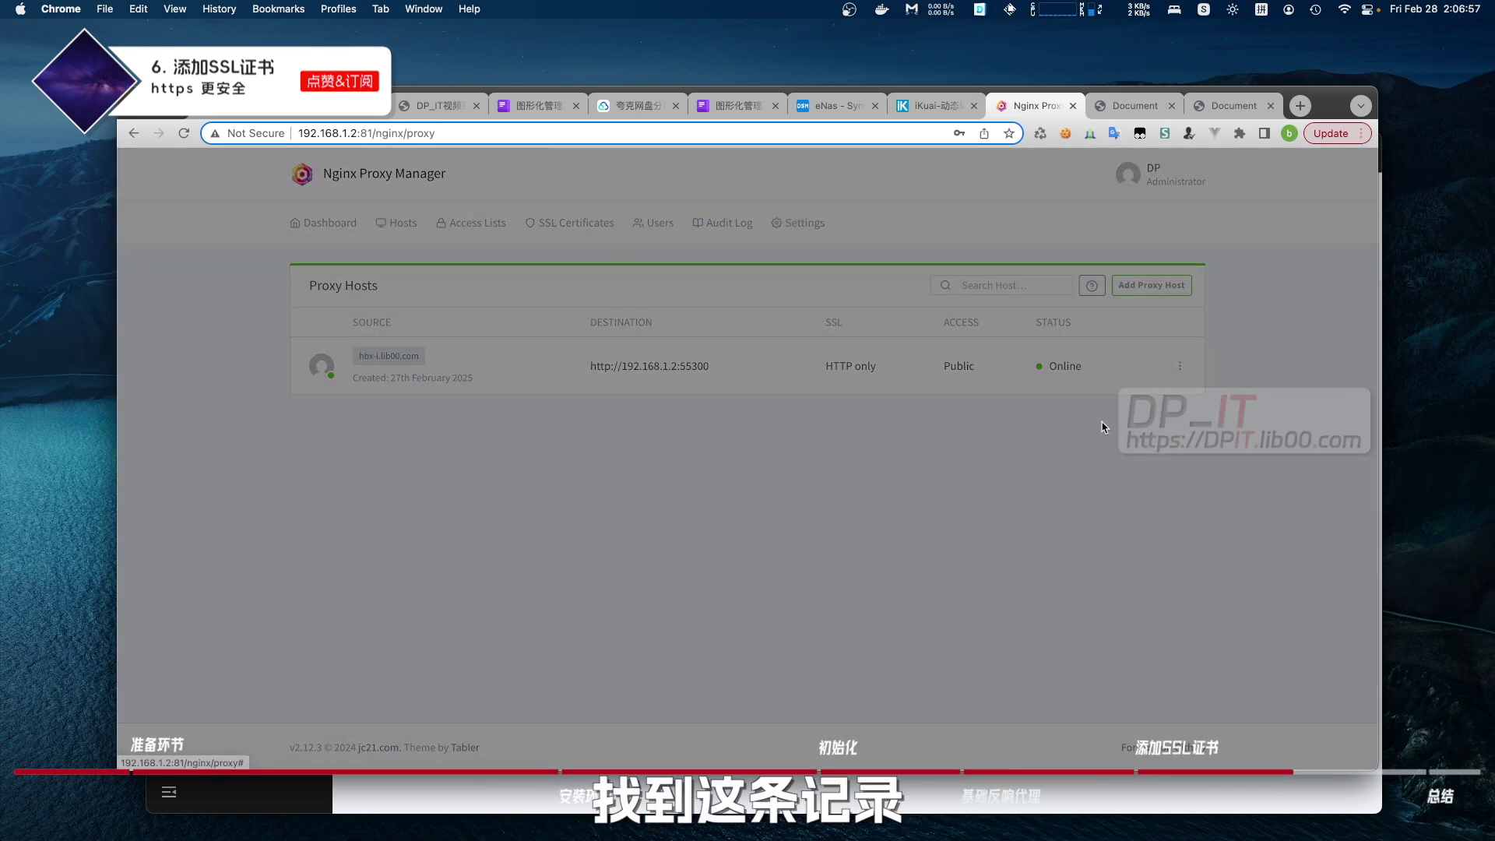
click(765, 238)
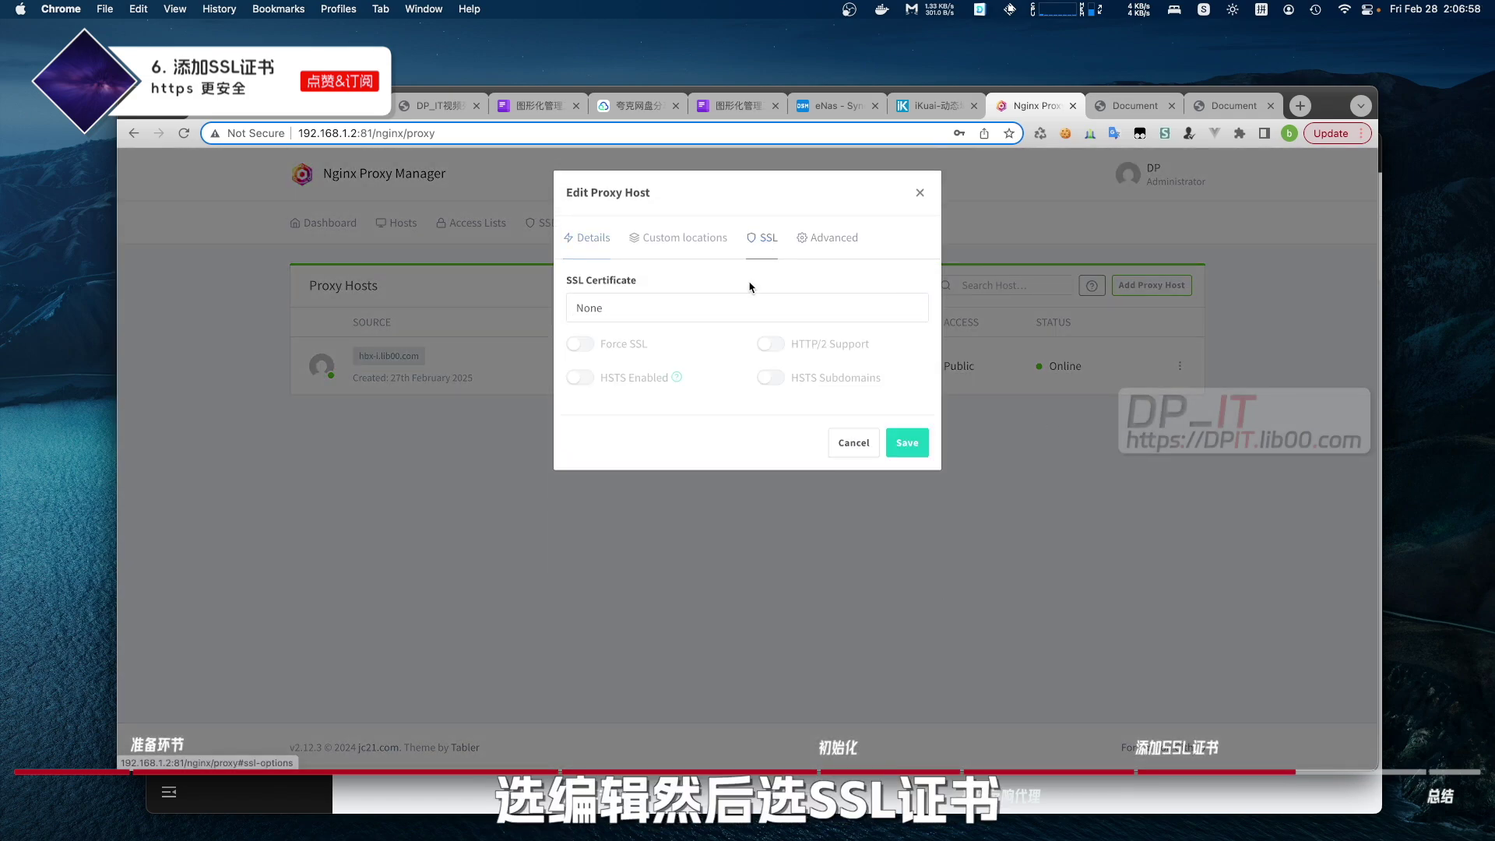
click(708, 314)
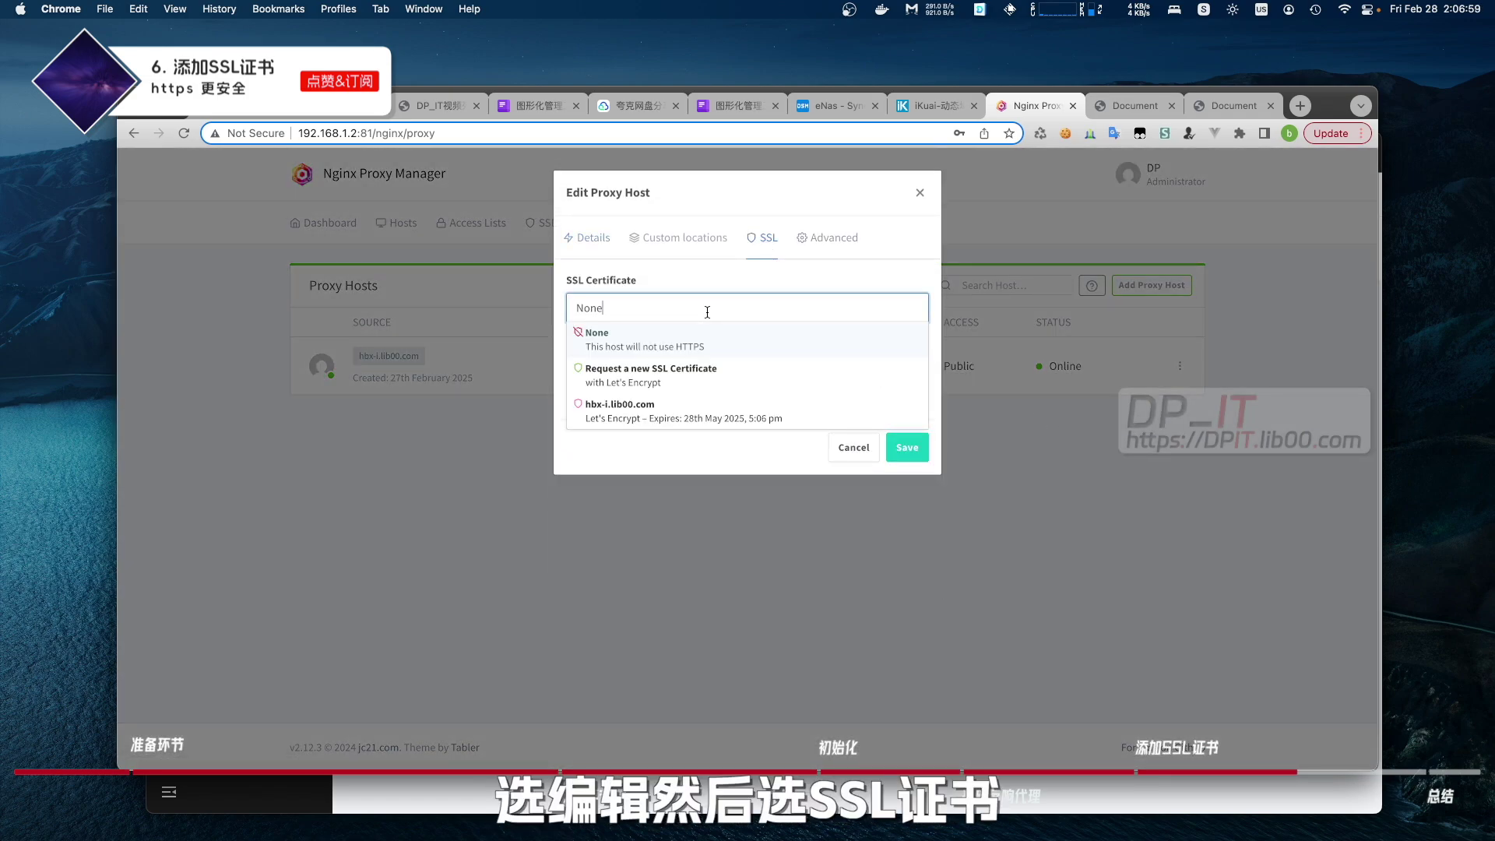
click(592, 415)
click(778, 346)
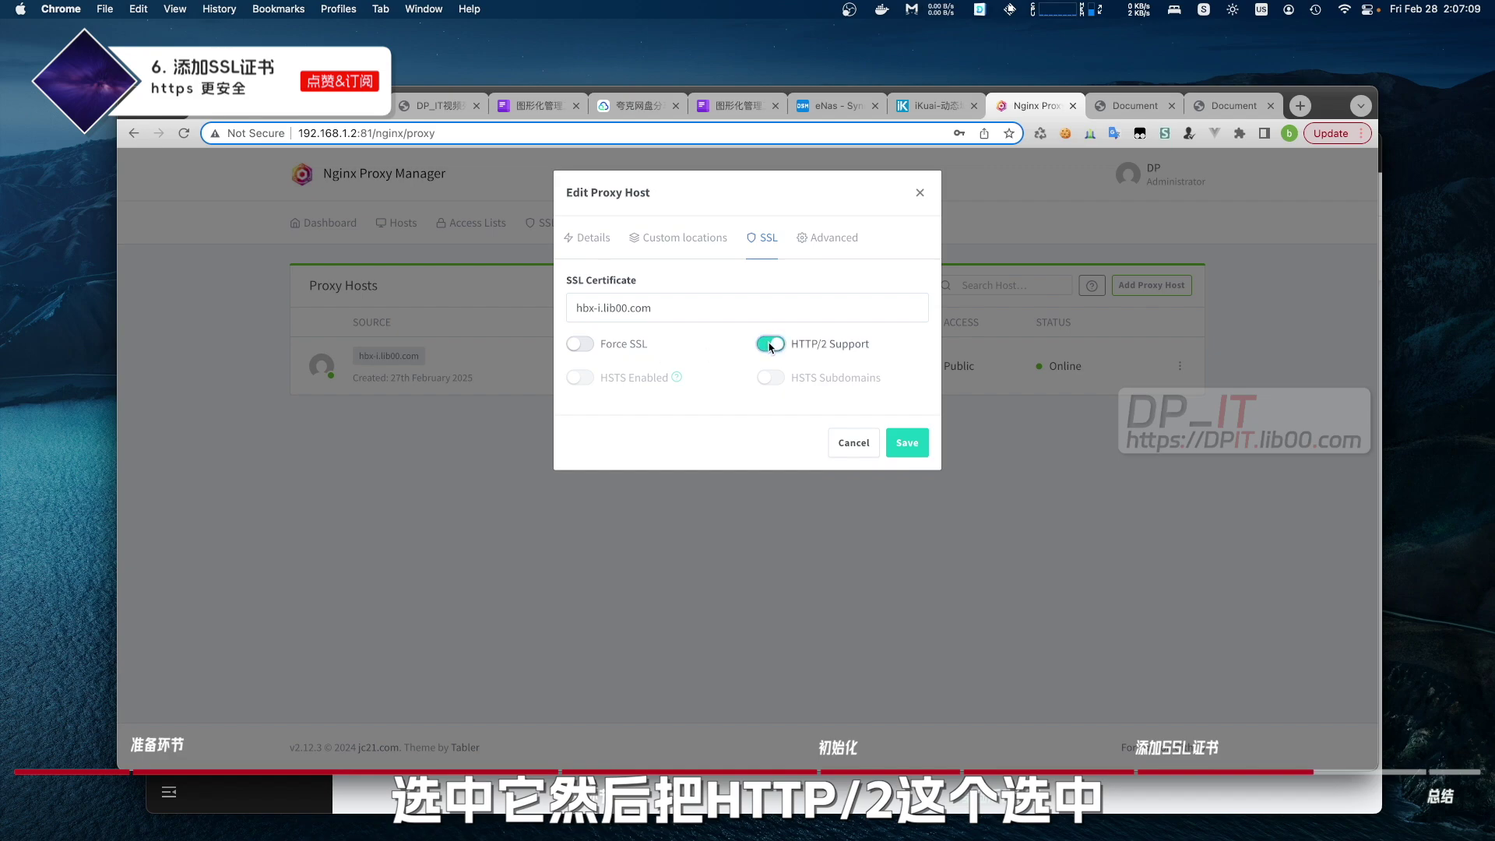
click(908, 444)
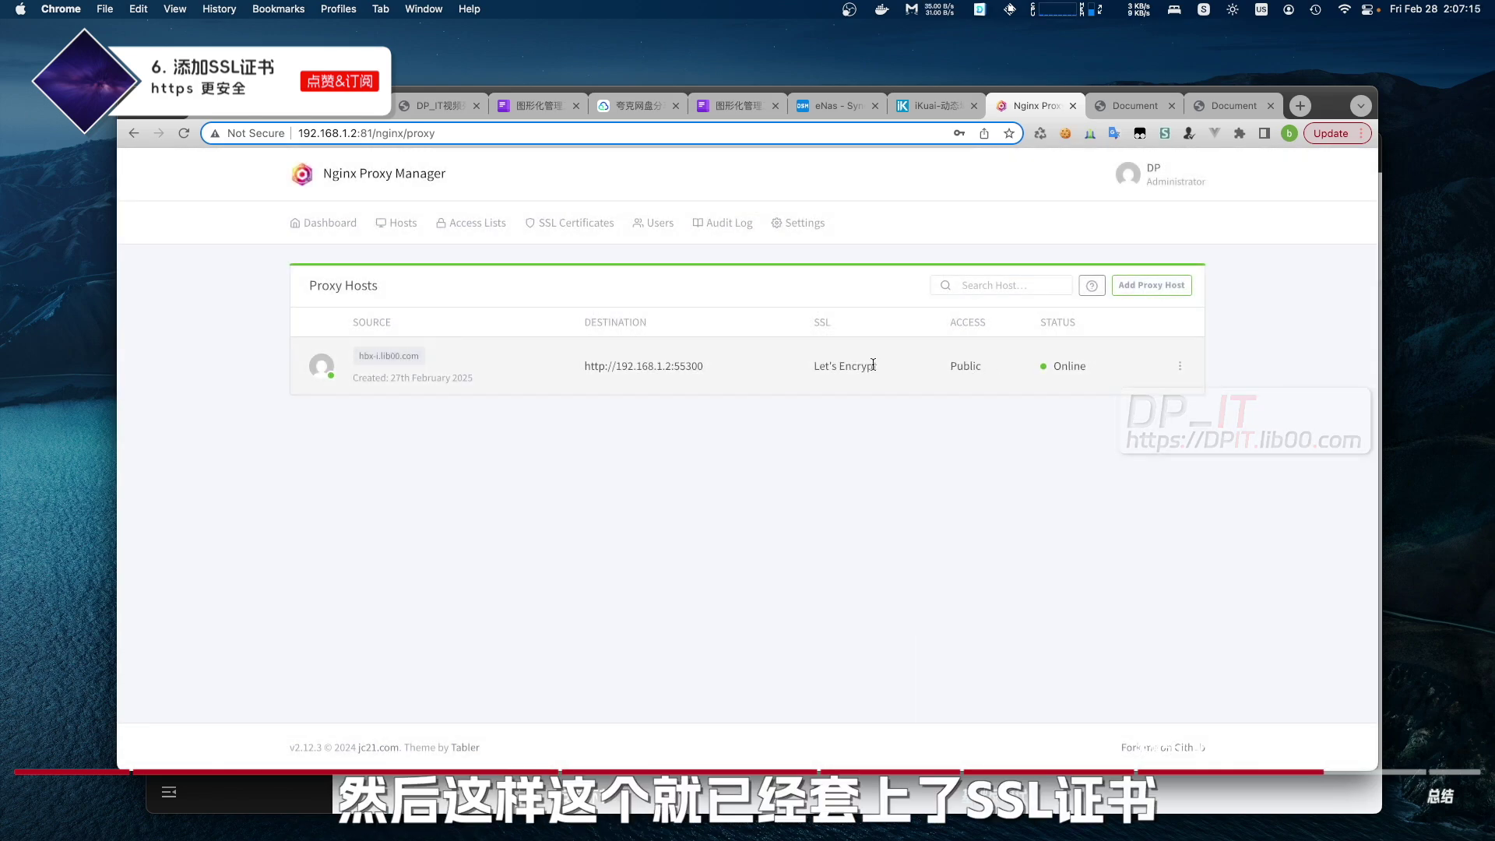
Step: Review the certificate's renewal and download options and the certificate choices in the proxy host's SSL settings, changing nothing in the host
click(574, 223)
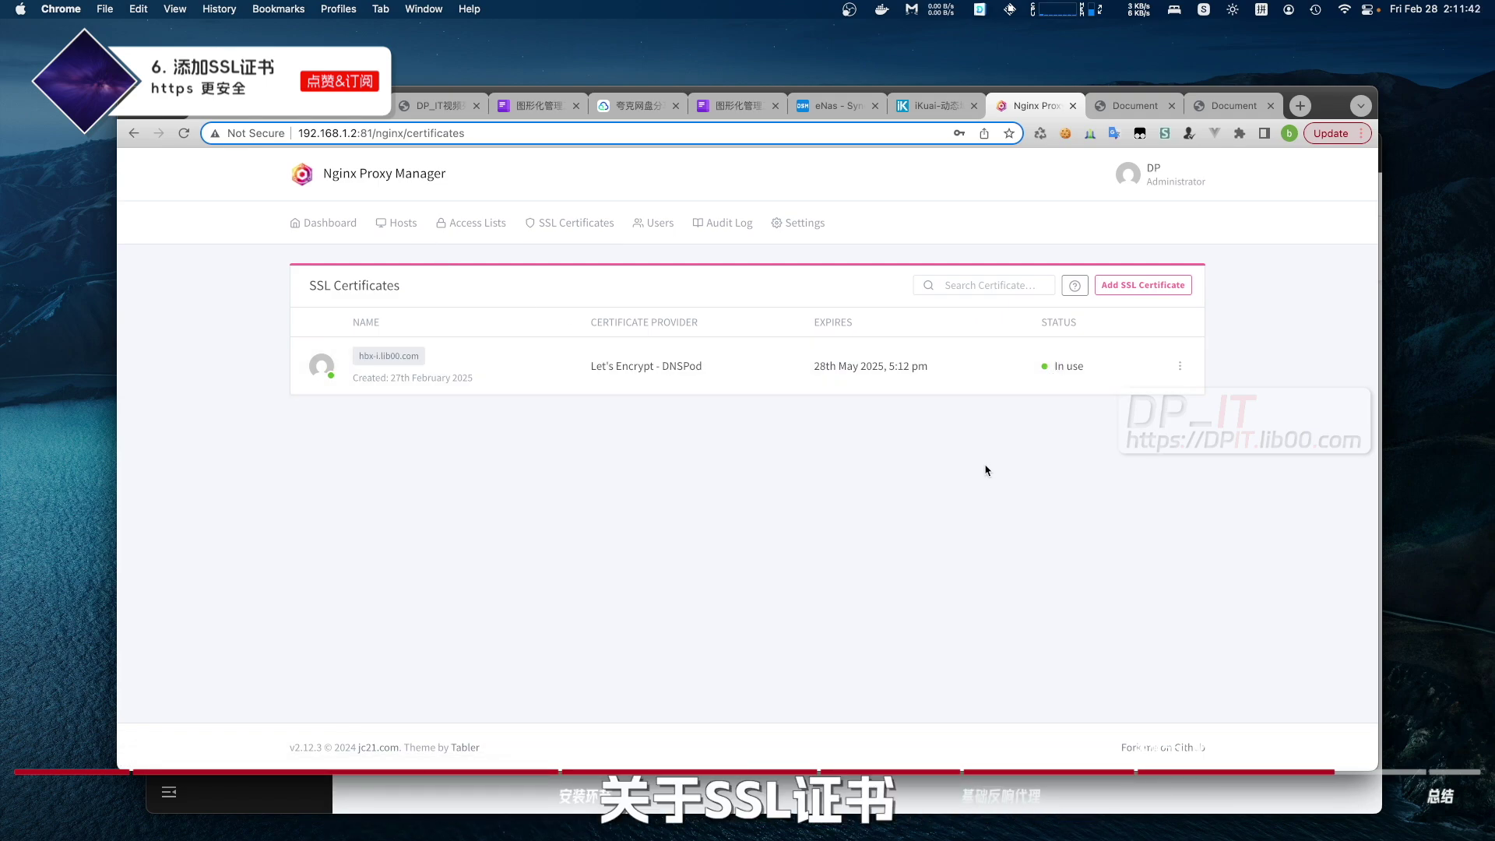
click(1180, 366)
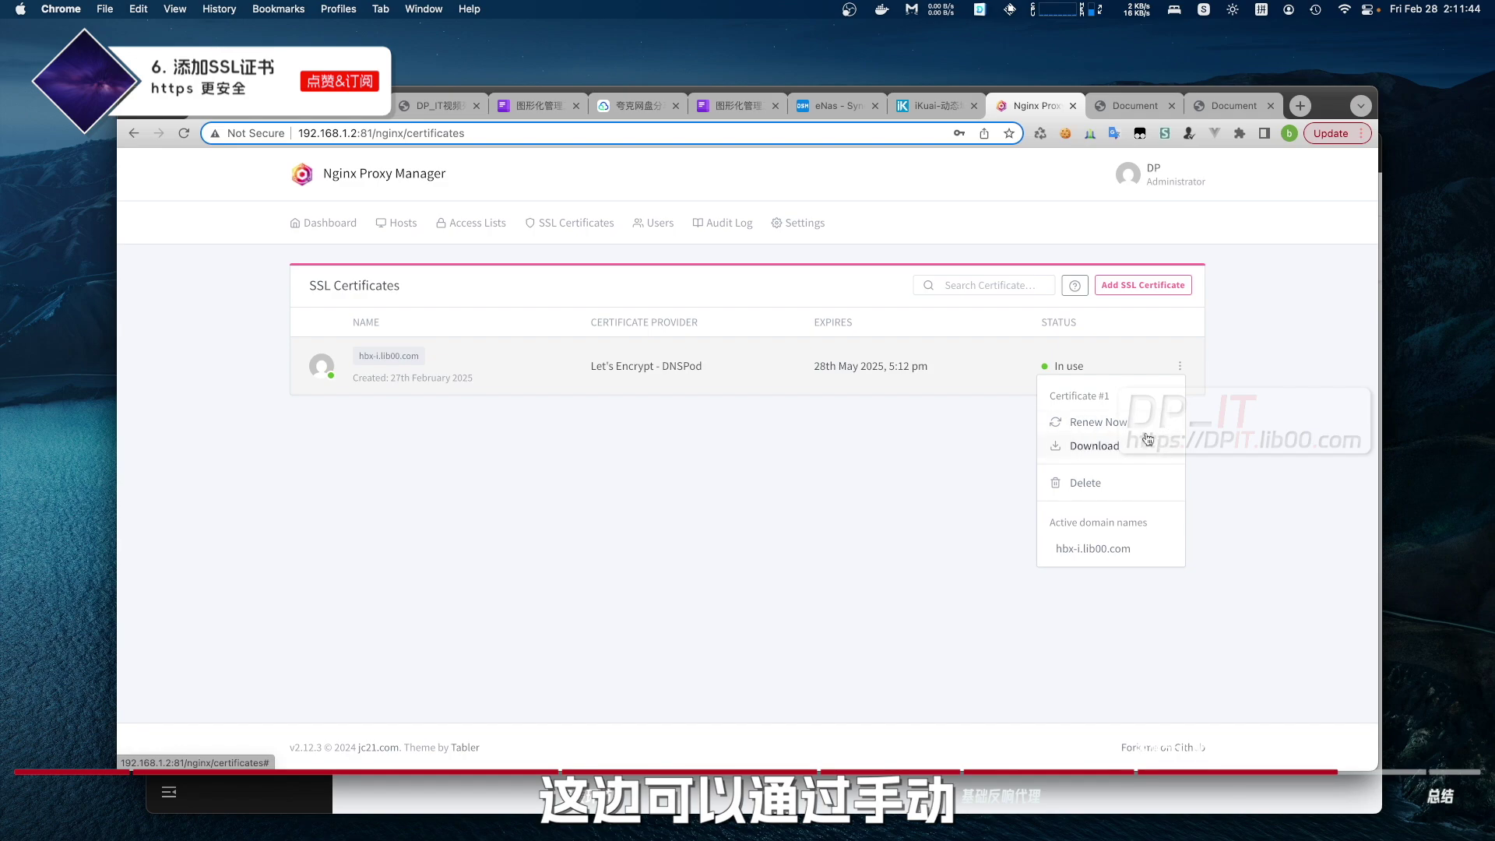
click(1126, 428)
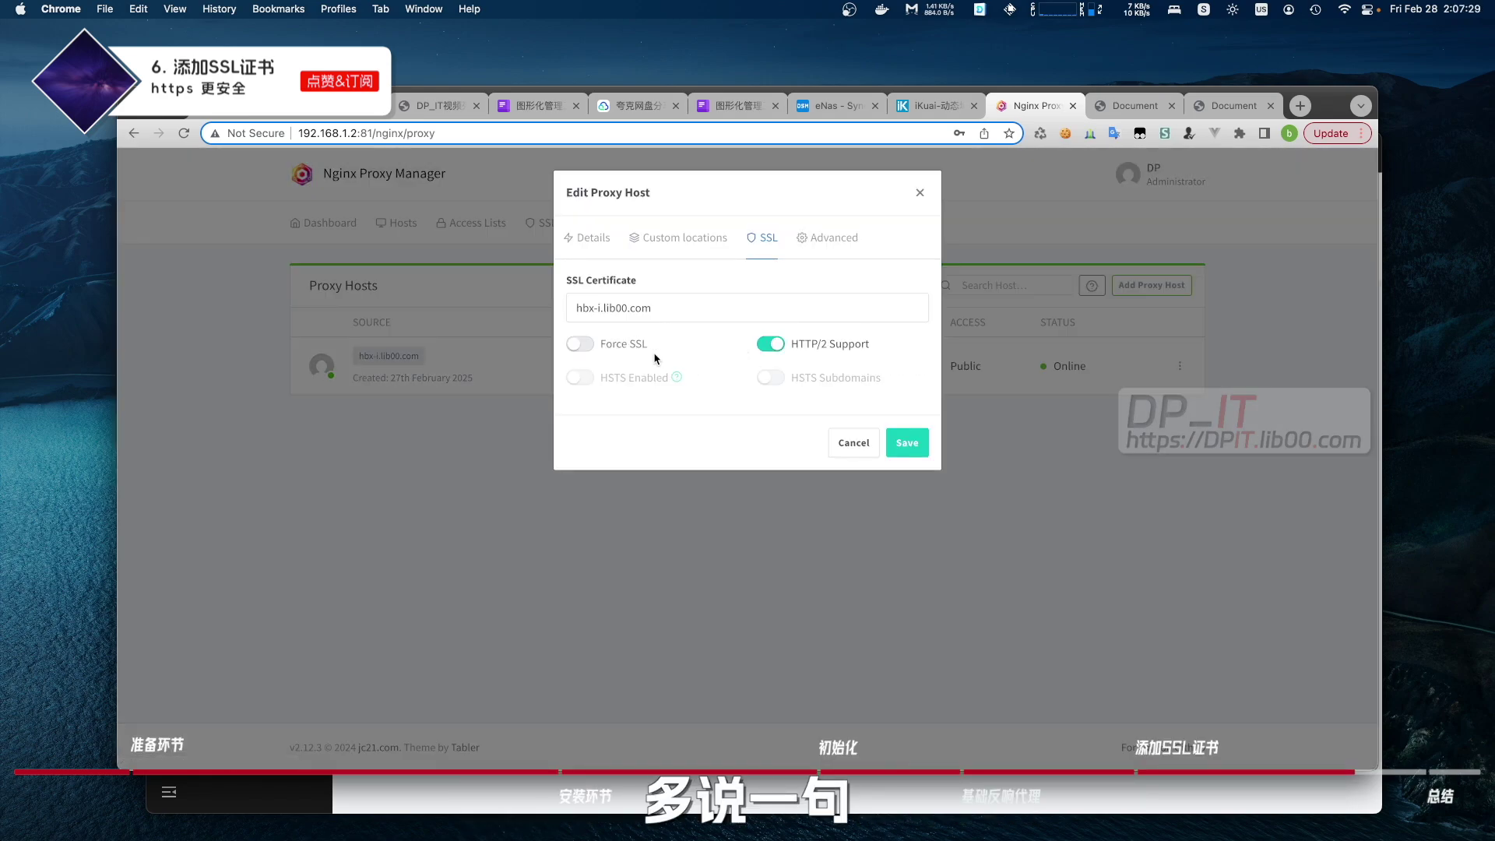
click(692, 312)
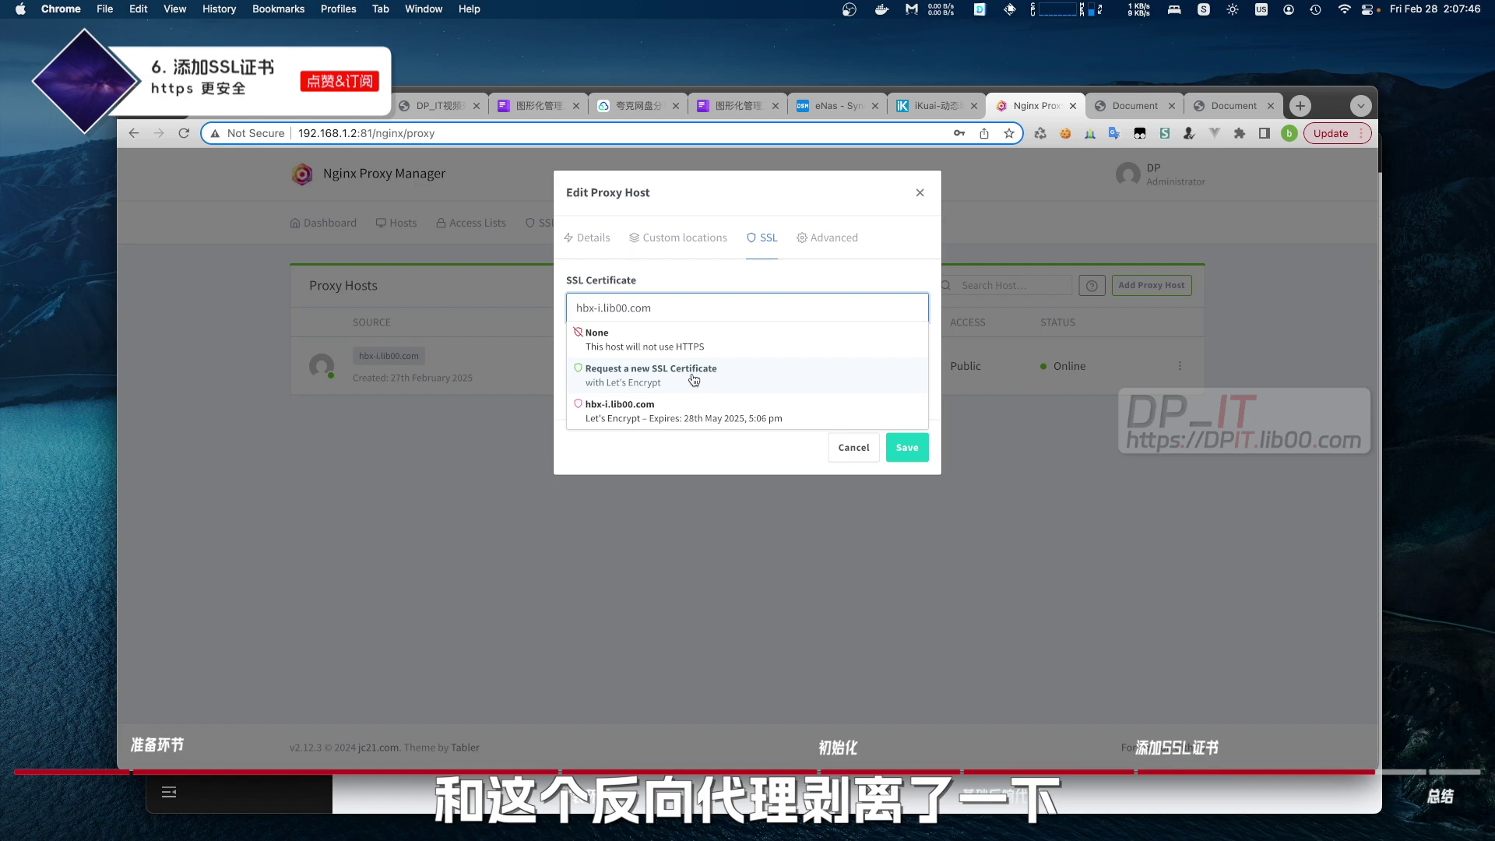
click(920, 193)
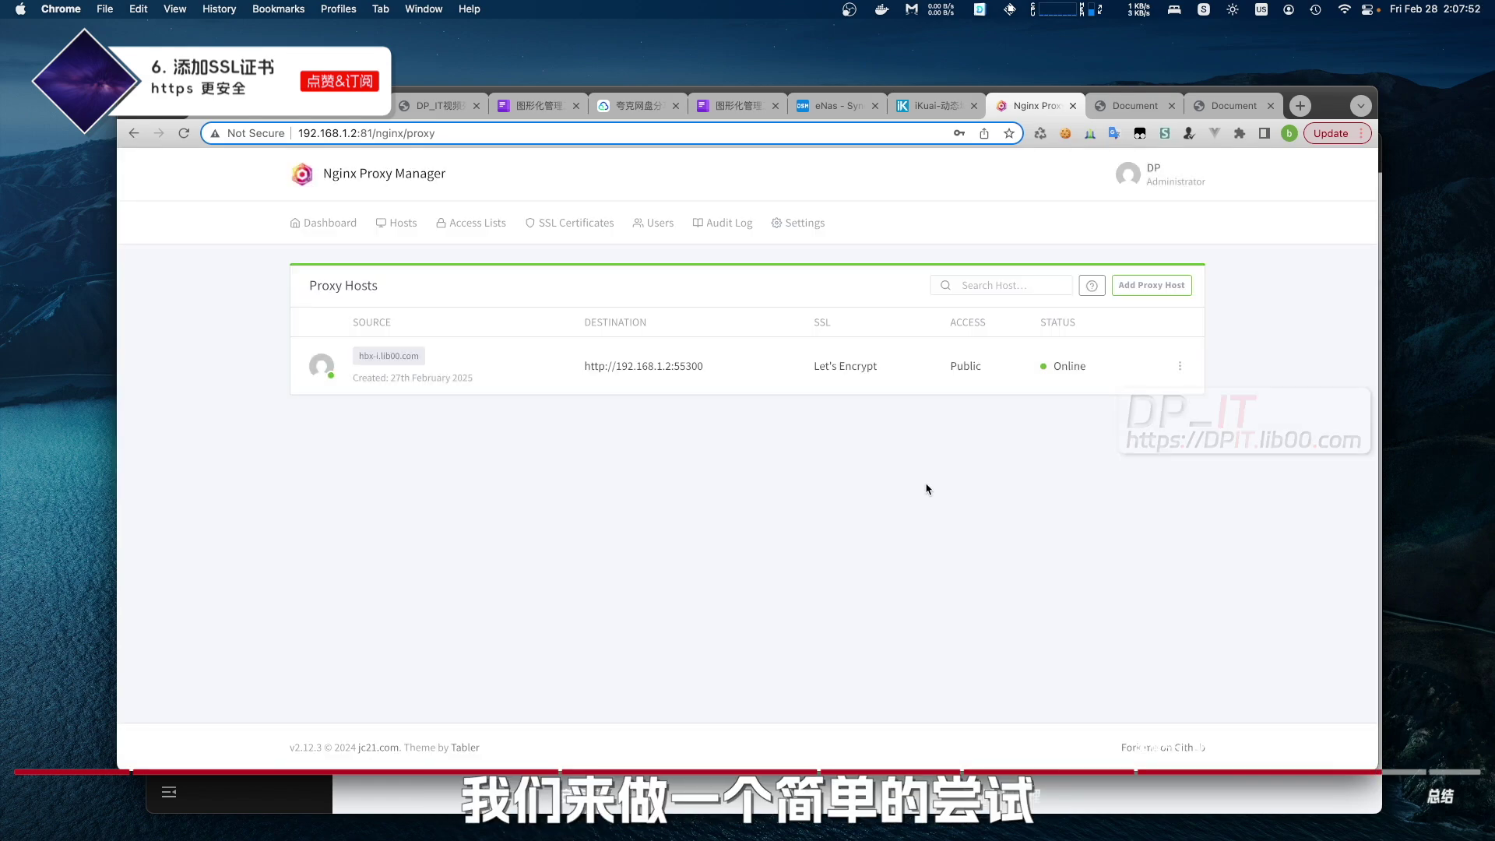
click(421, 133)
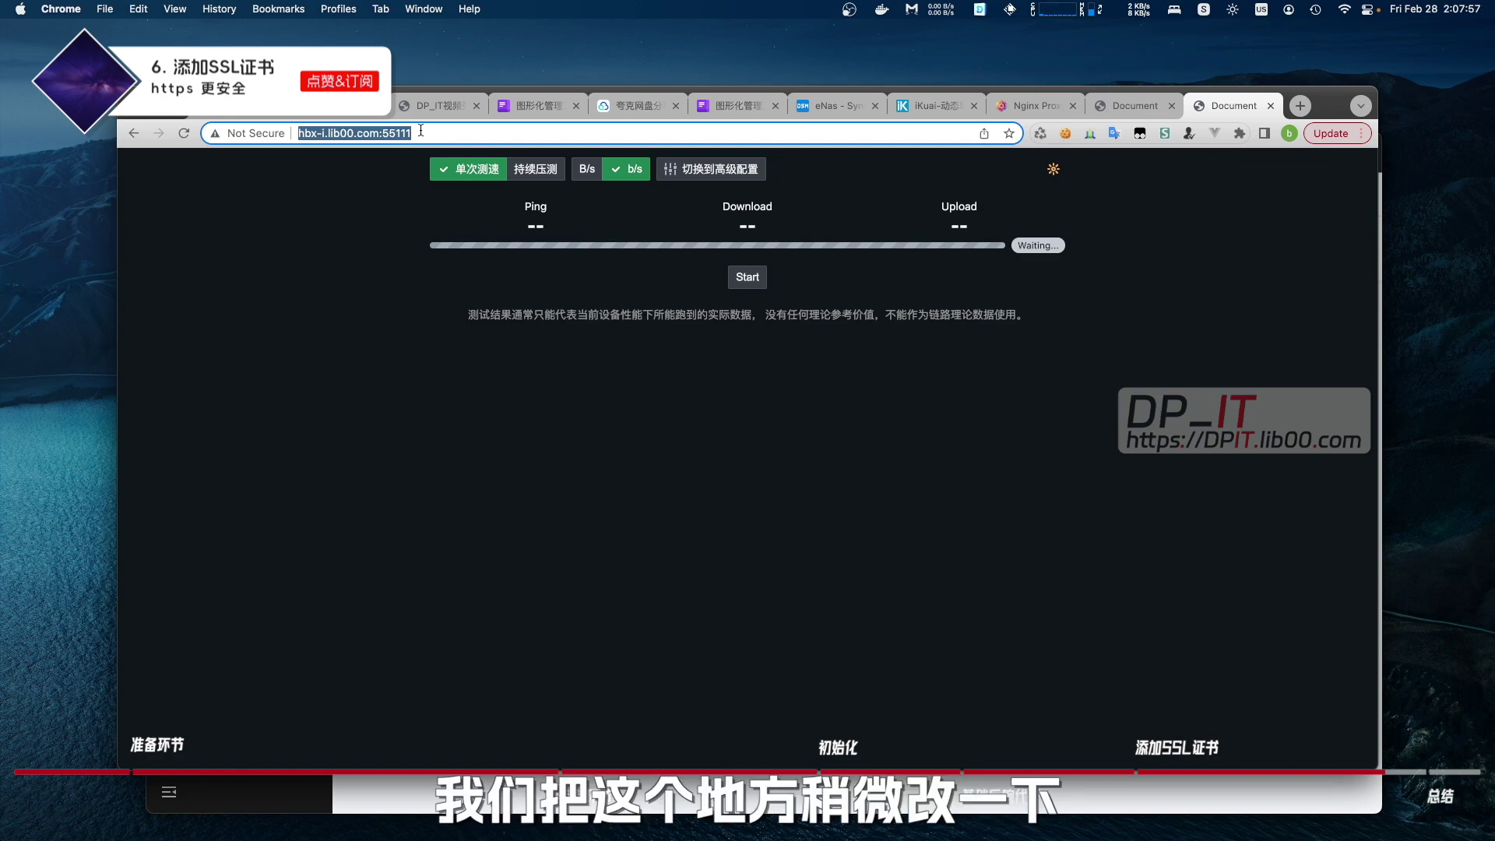
key(Left)
text(http)
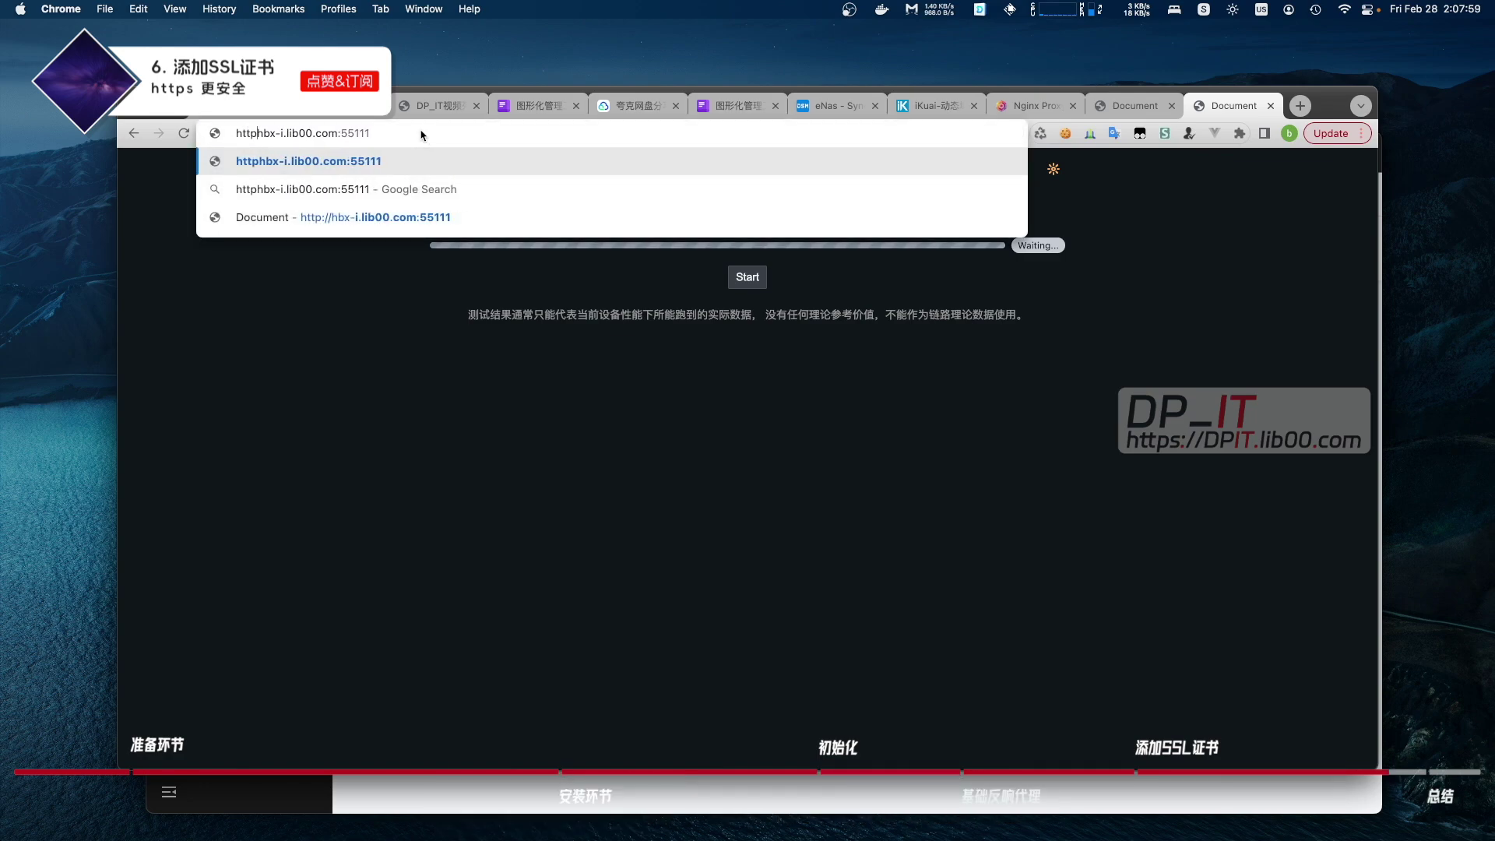
text(s://)
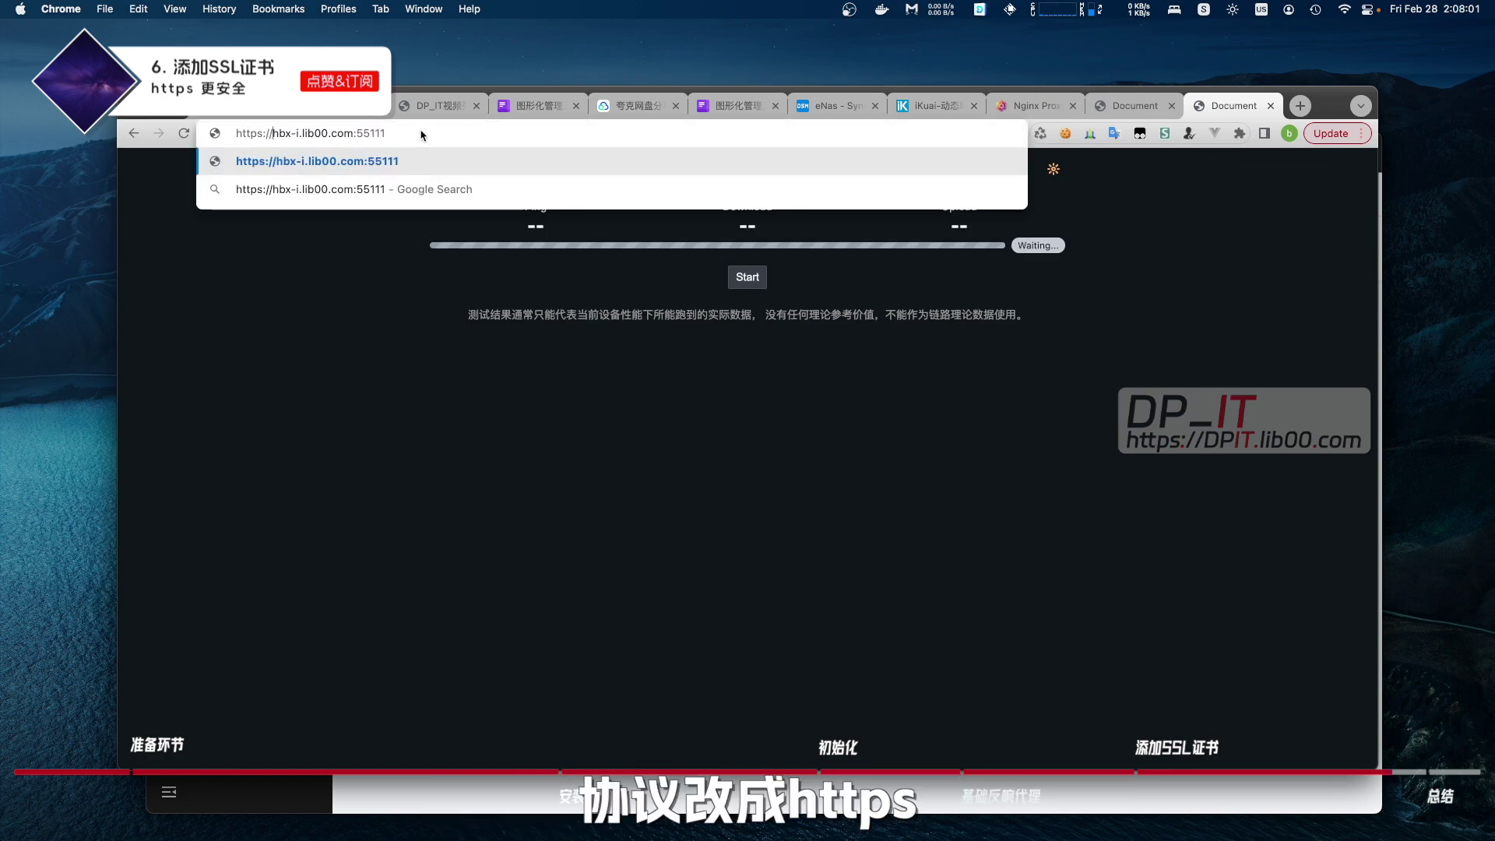
key(BackSpace)
text(2)
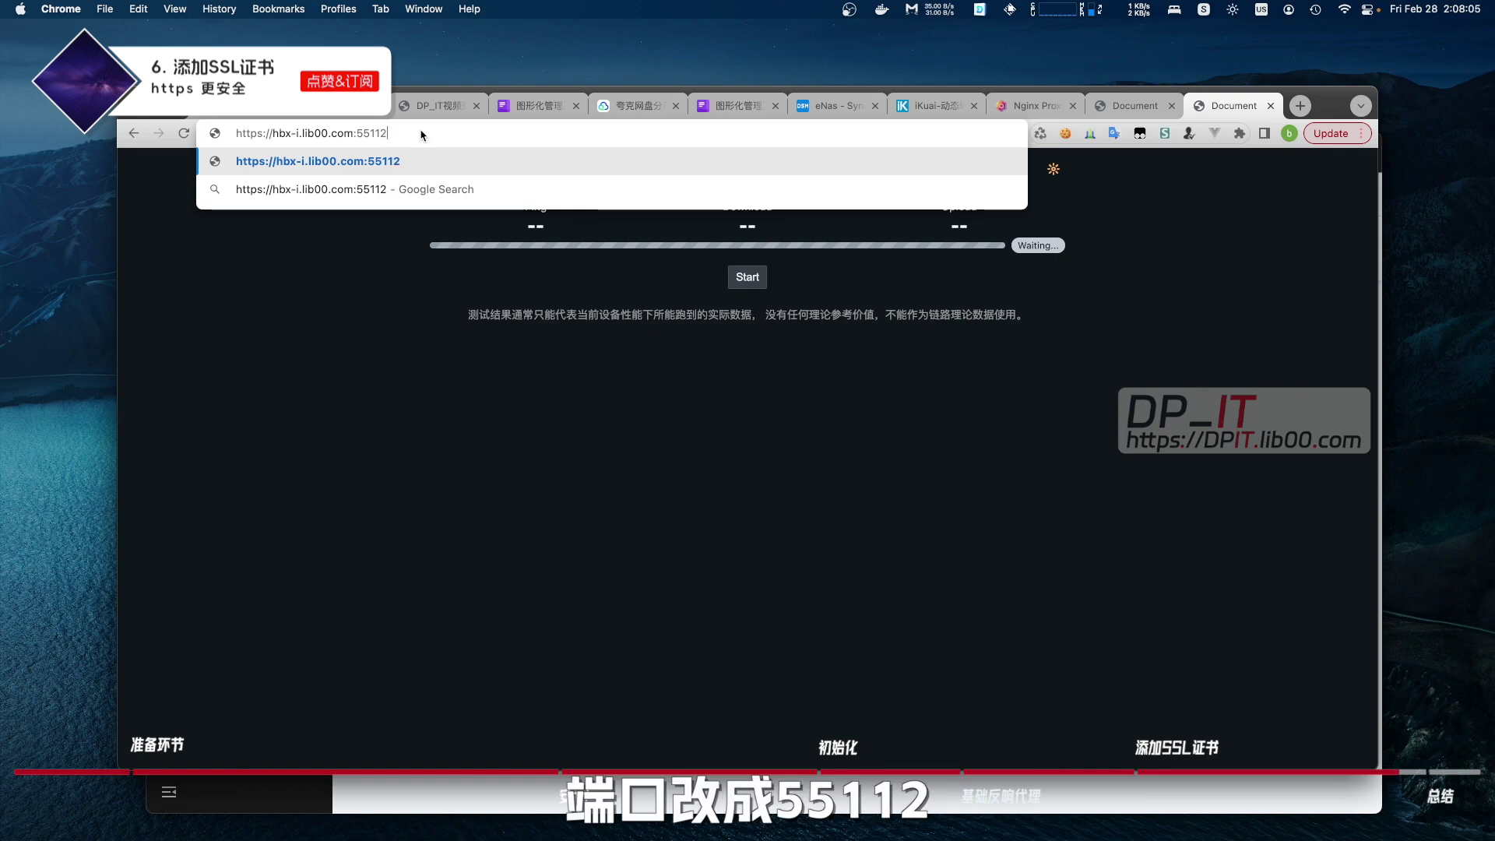
key(Return)
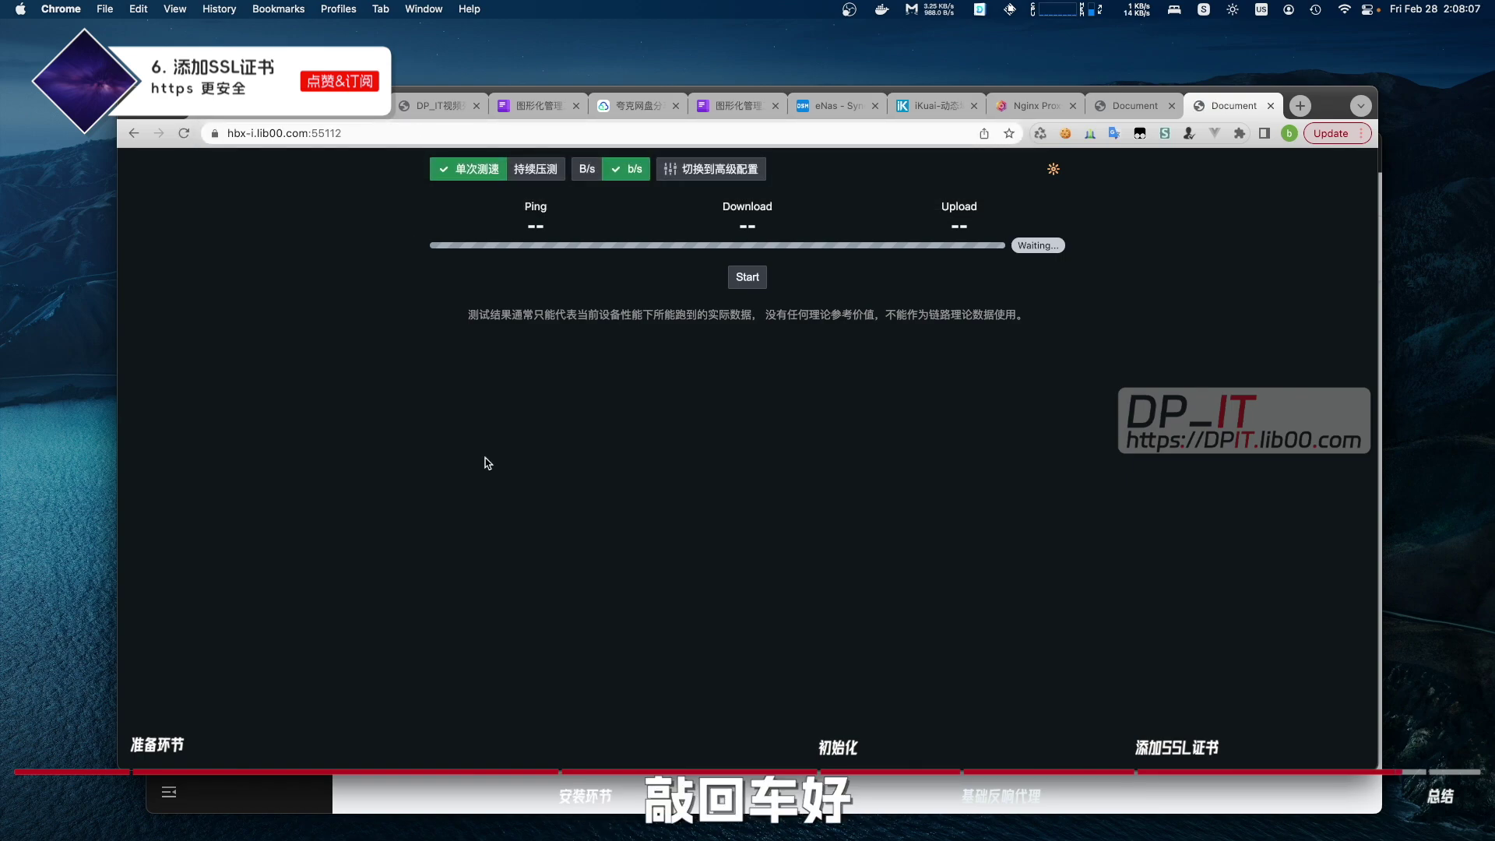
key(super+r)
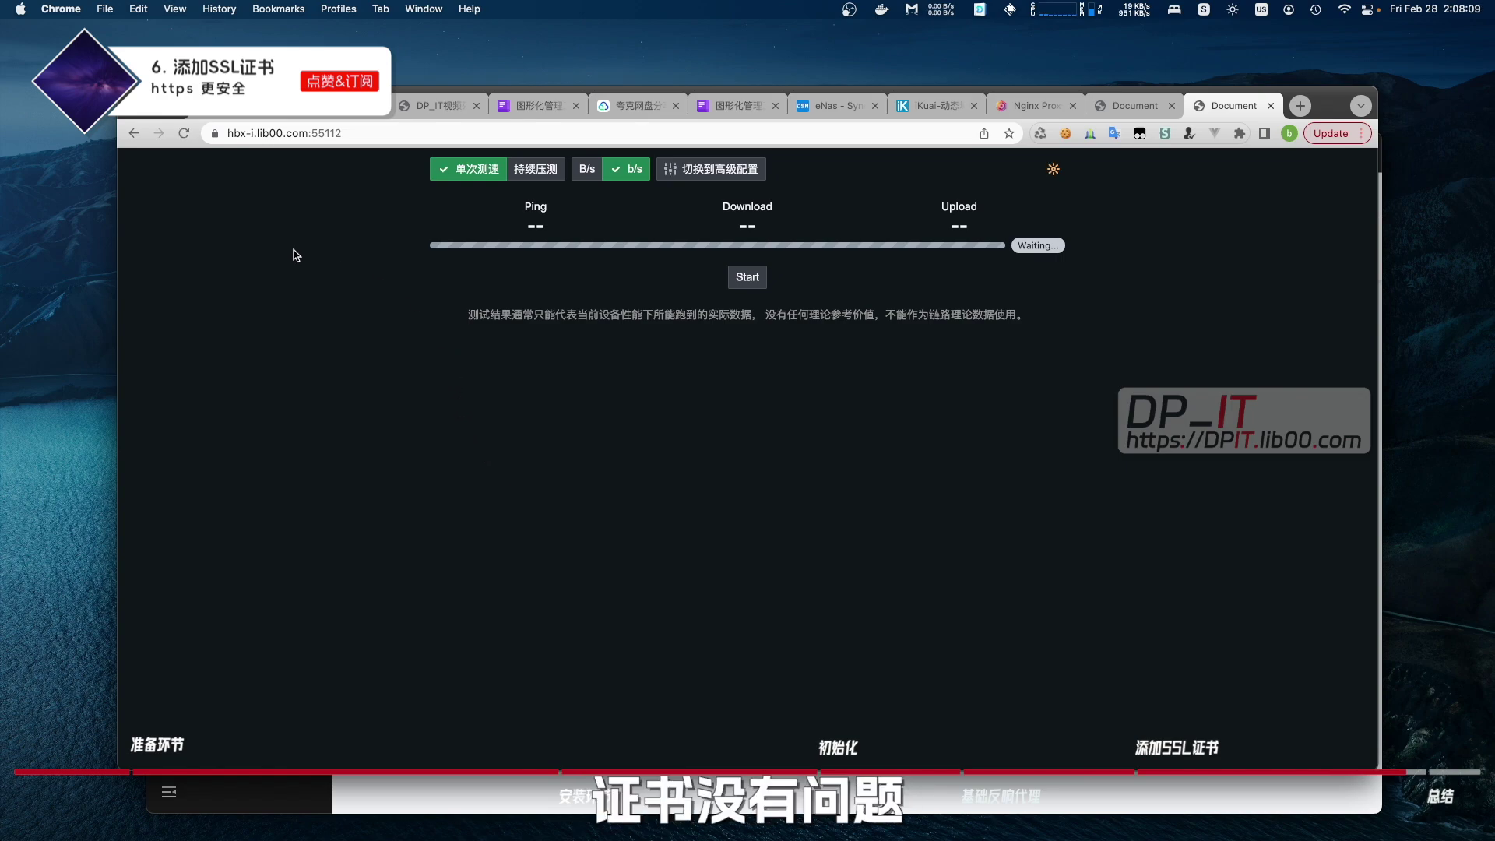
Step: Inspect the site's SSL certificate details, close the certificate viewer and return to the proxy hosts list in Nginx Proxy Manager
click(216, 133)
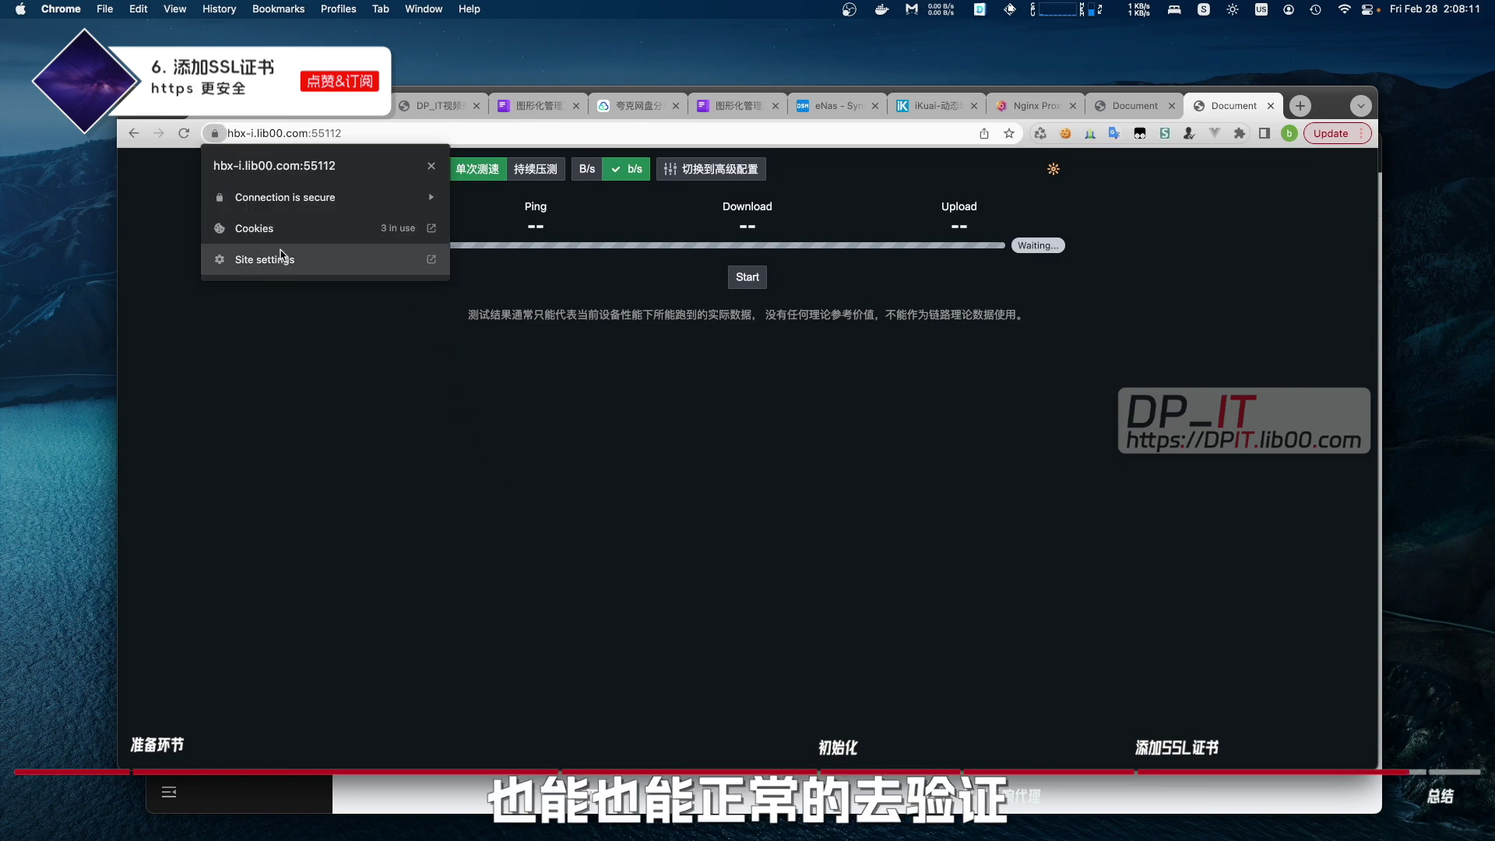
click(321, 201)
click(347, 306)
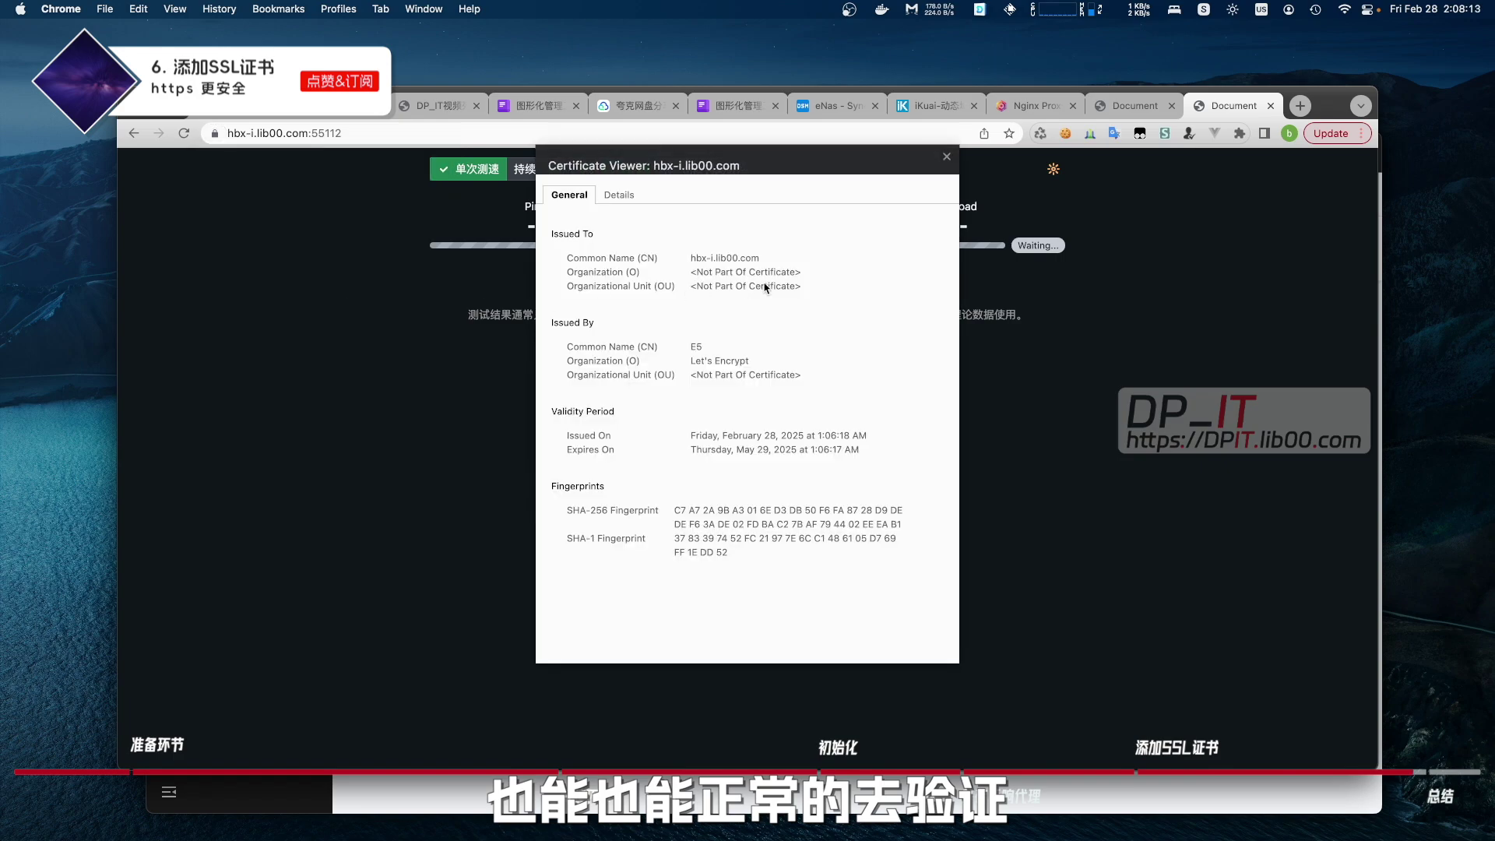
click(947, 159)
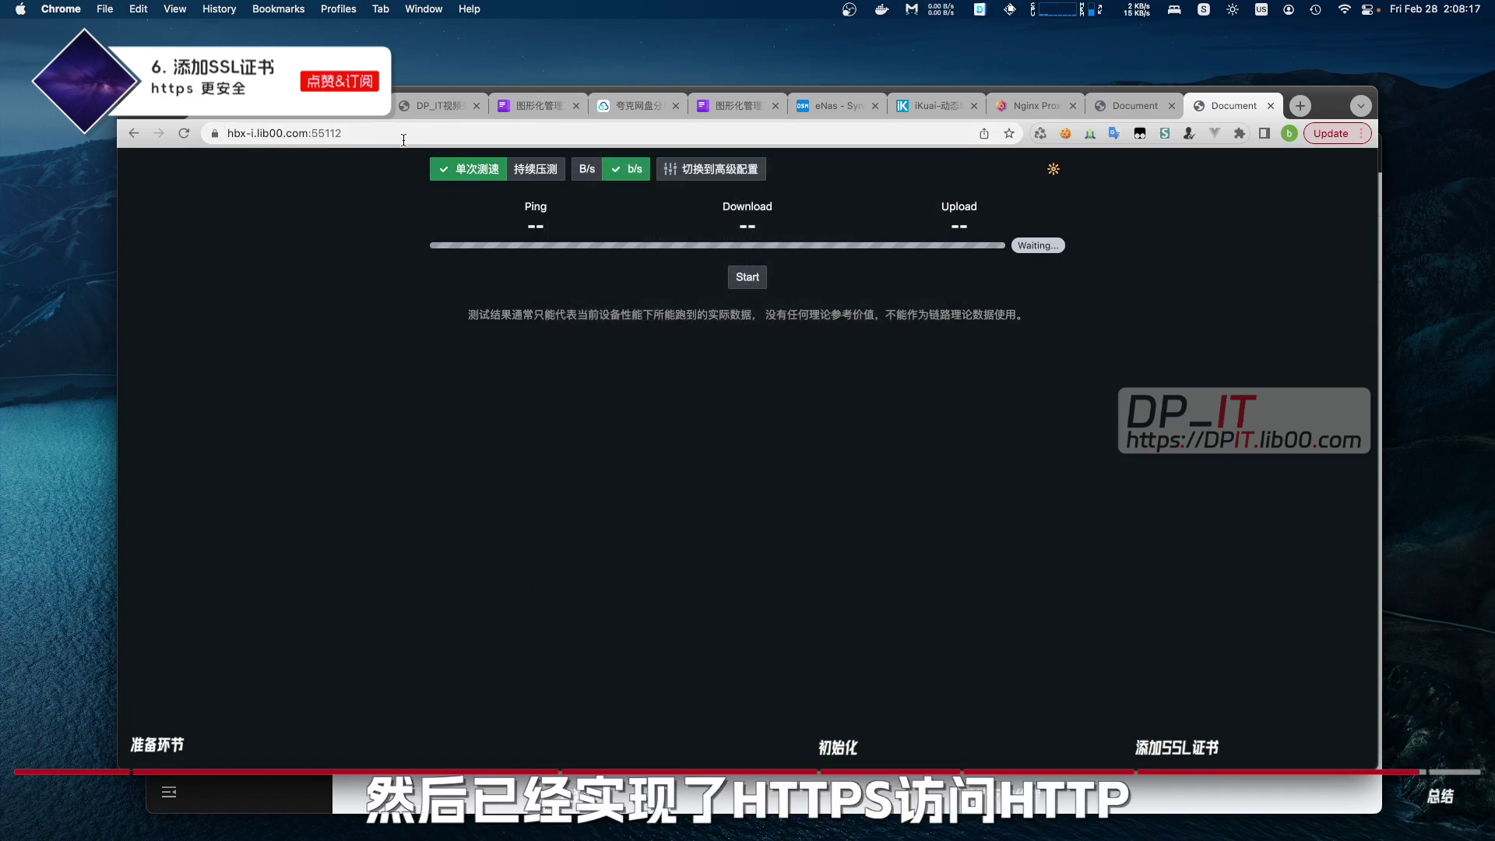
click(1027, 116)
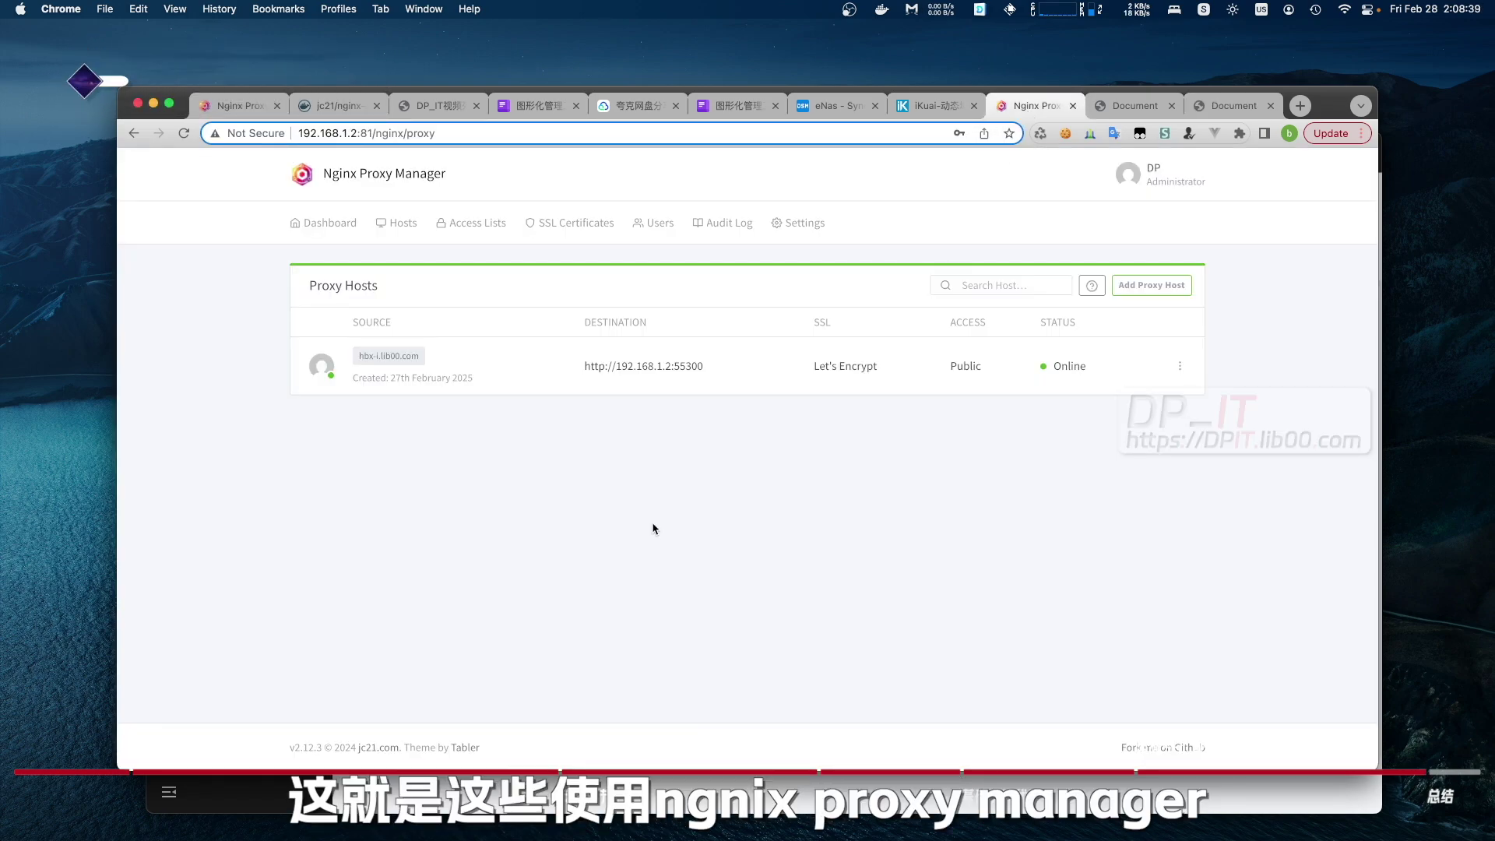